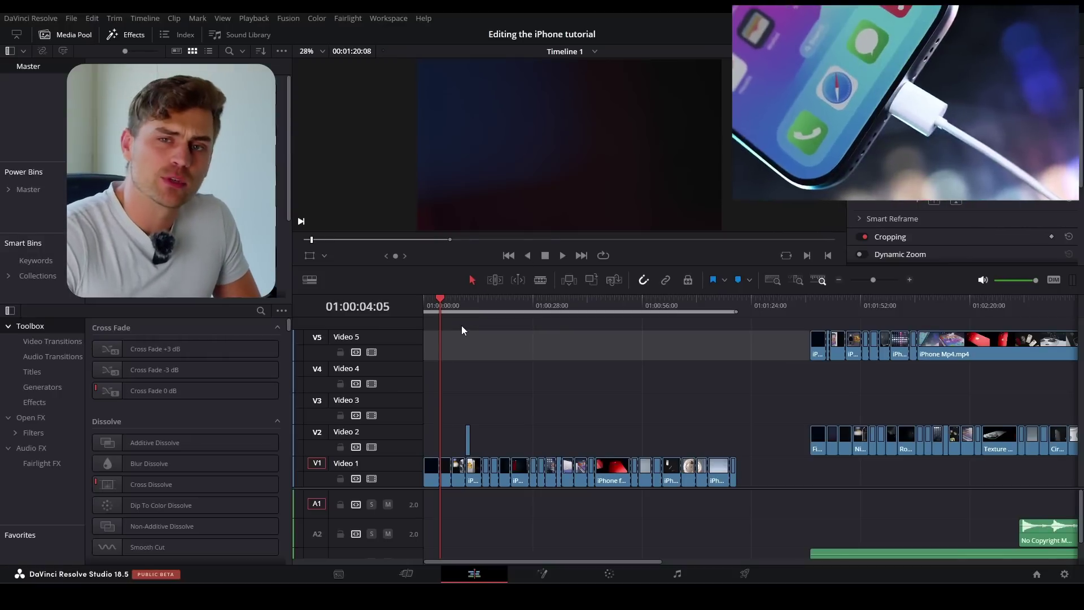
Step: Move the Transition test clip up to Video 3 and place the following iPhone clip on Video 2, starting at 01:00:06:01
scroll(571, 422, "up", 3)
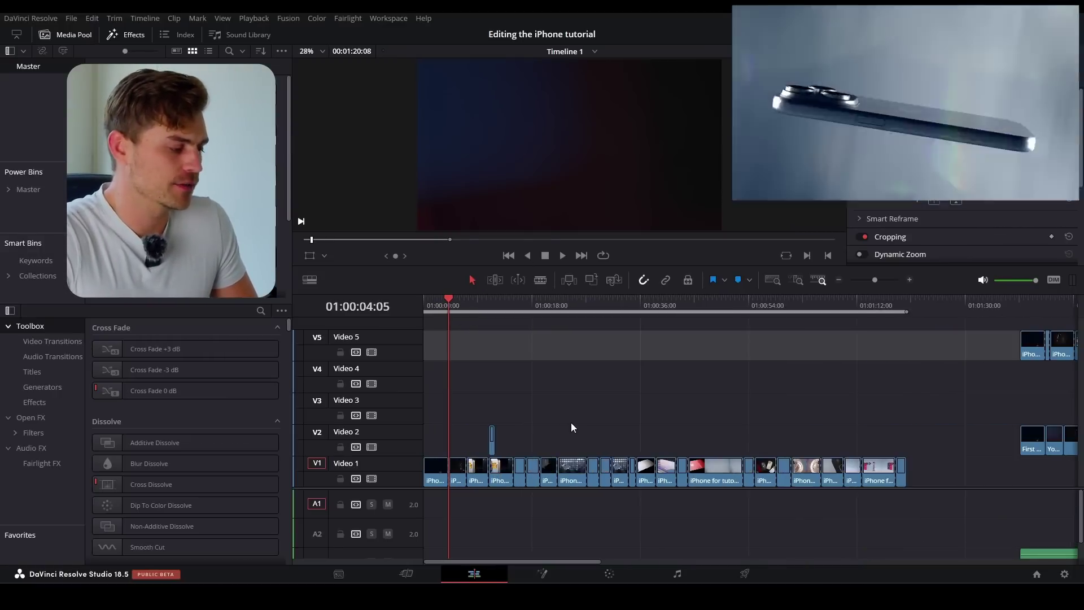
left_click(537, 308)
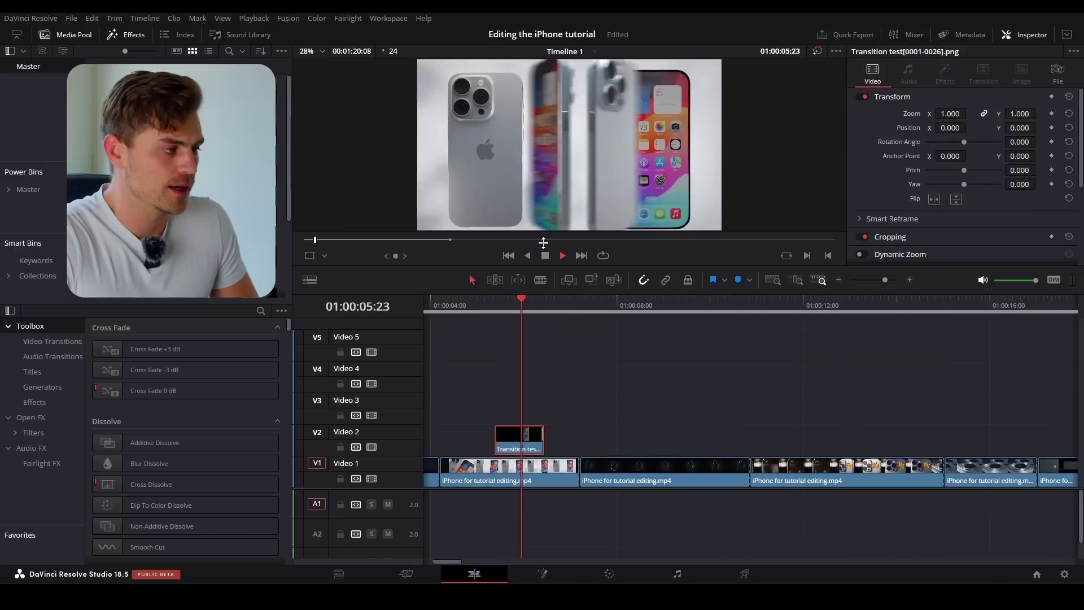
key("space")
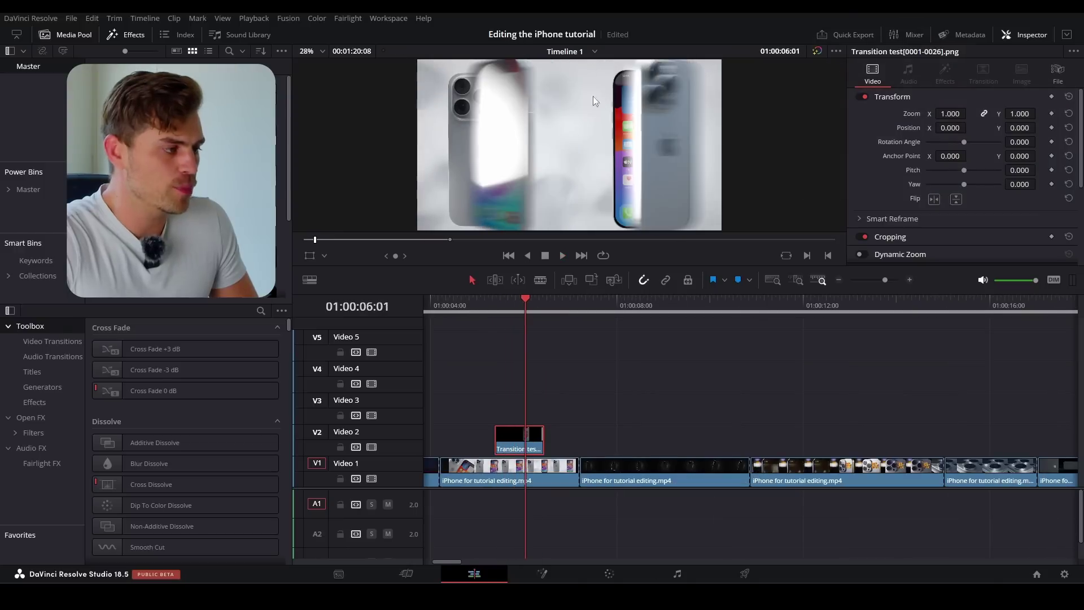
left_click_drag(536, 435, 537, 404)
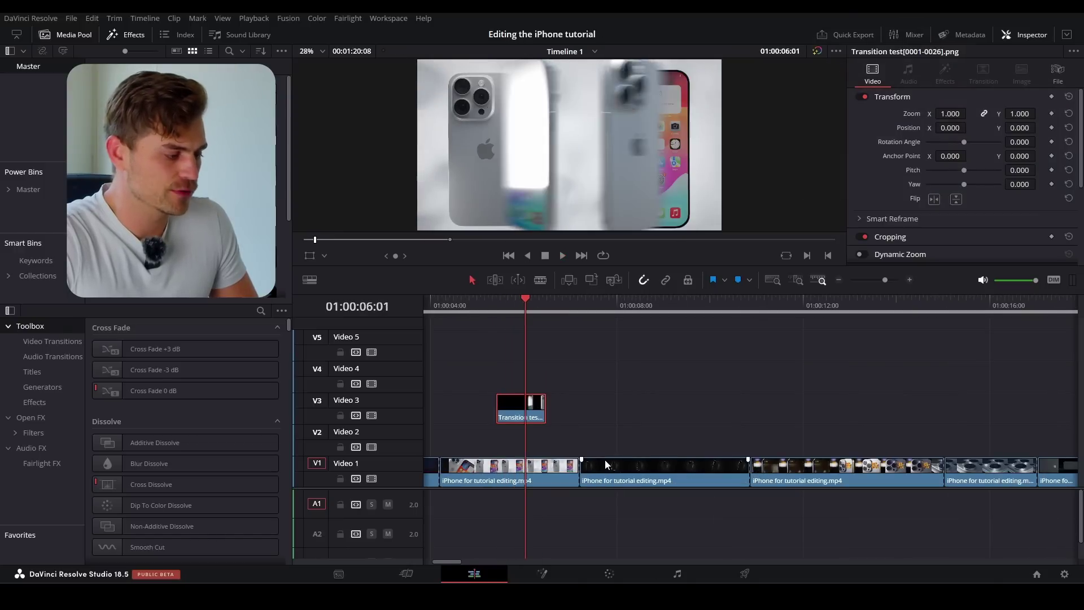
left_click_drag(605, 460, 553, 440)
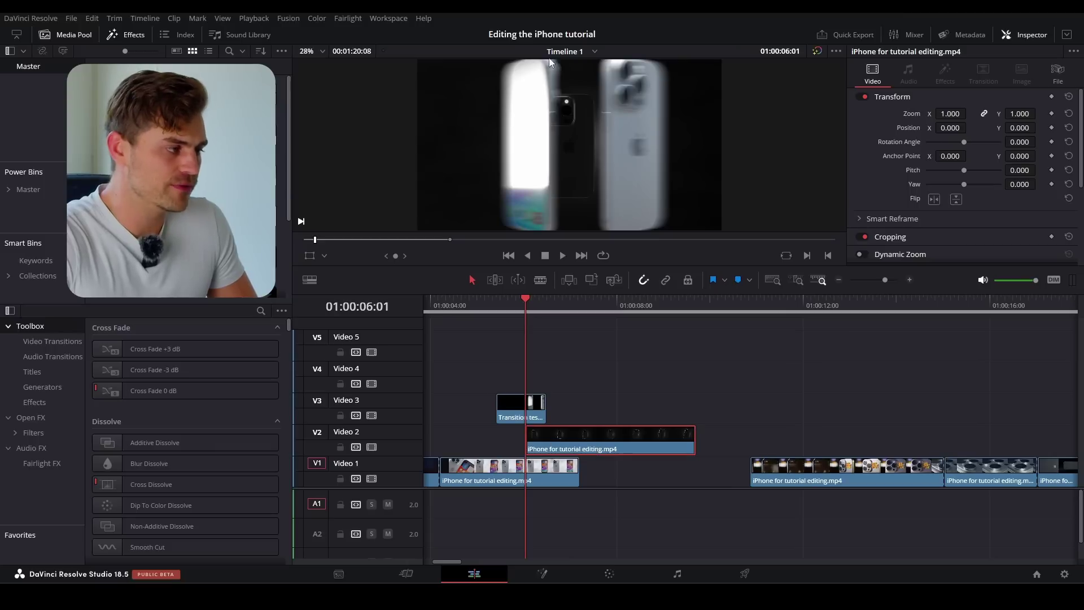
left_click(507, 307)
key("space")
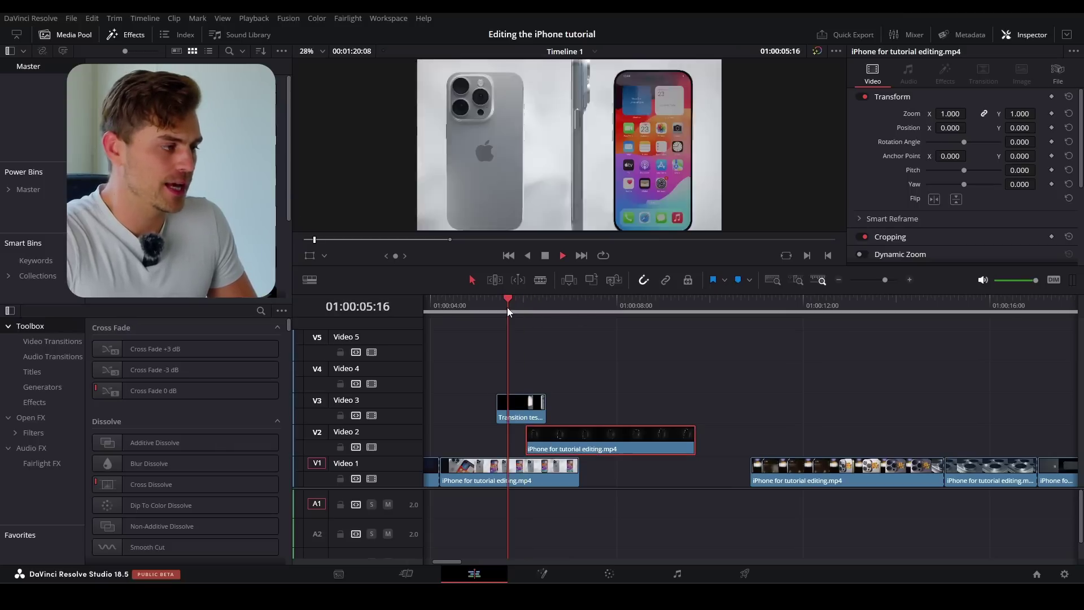
key("space")
Step: Examine the object-based transitions on Video 1 by playing the flying social media icons shot and the clips leading into it
scroll(651, 348, "right", 2)
scroll(651, 348, "down", 5)
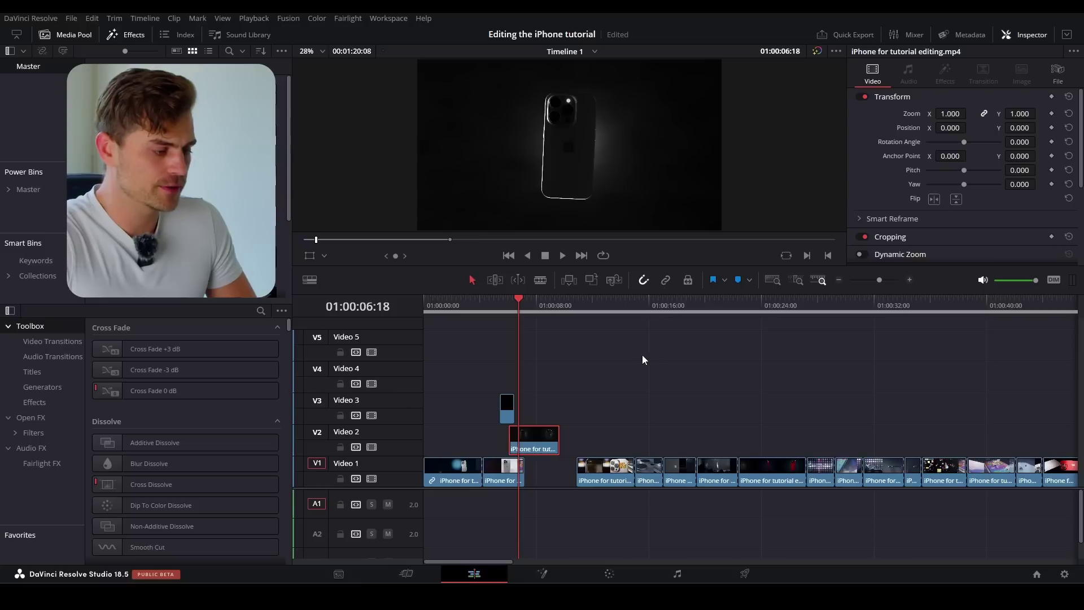
left_click(637, 311)
scroll(785, 364, "up", 3)
scroll(787, 367, "up", 2)
left_click(824, 307)
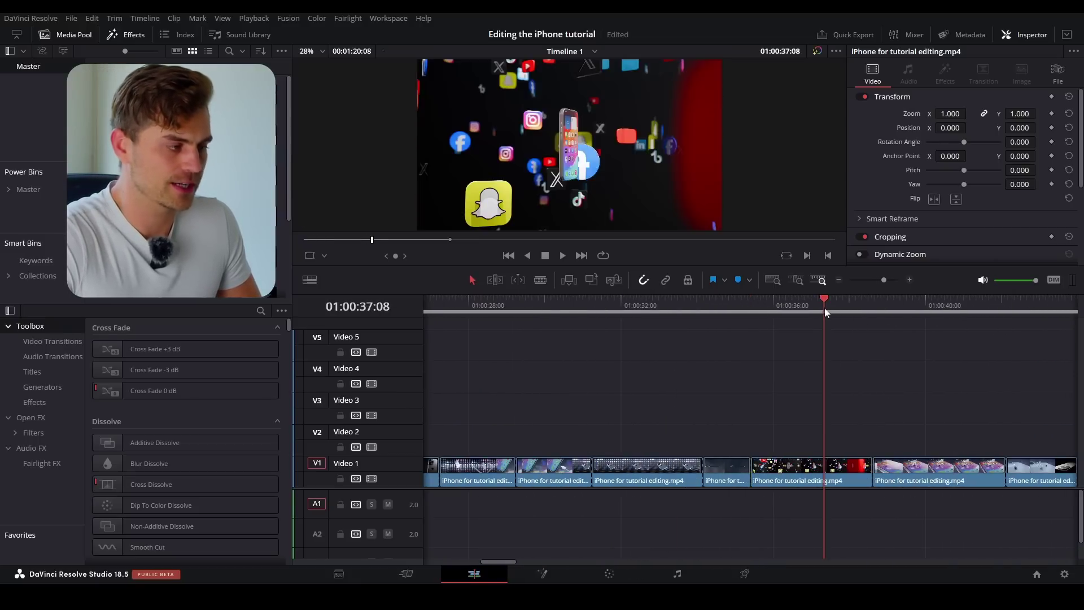
key("space")
scroll(691, 115, "down", 1)
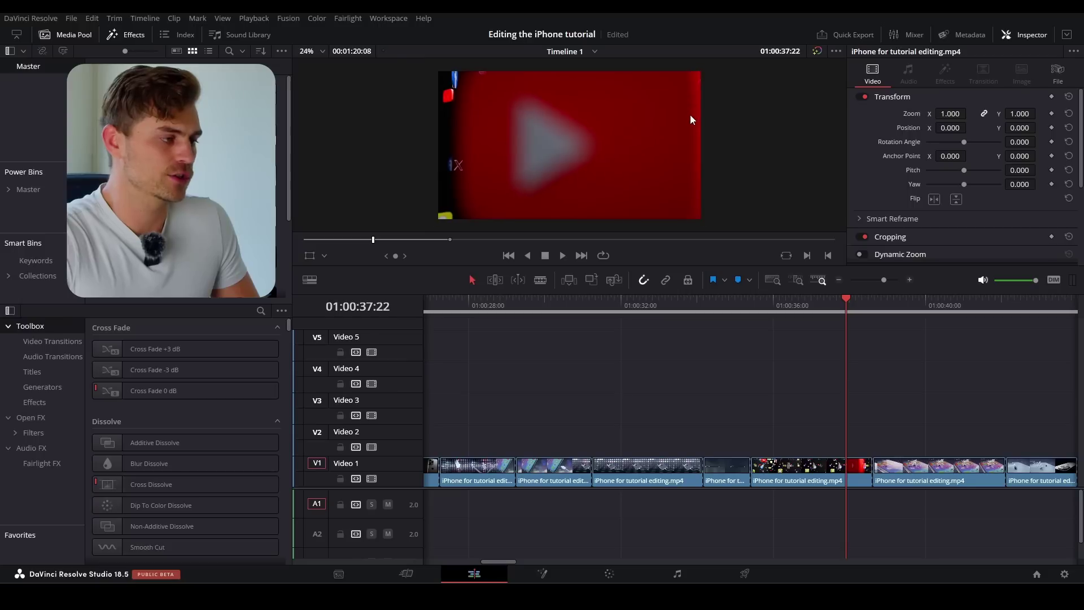
key("space")
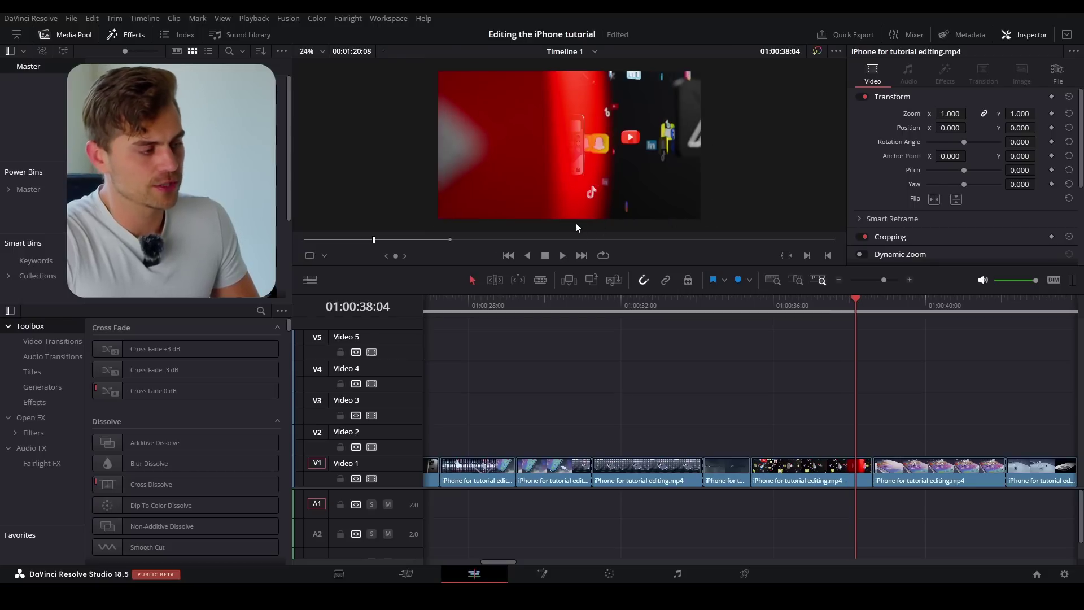
scroll(899, 401, "down", 3)
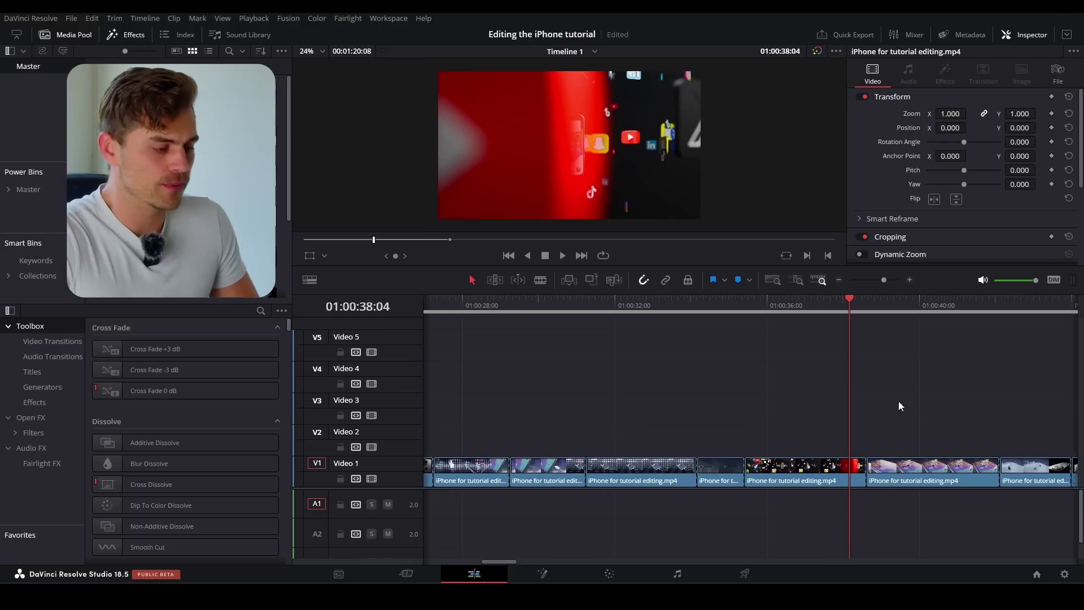
left_click(695, 318)
key("space")
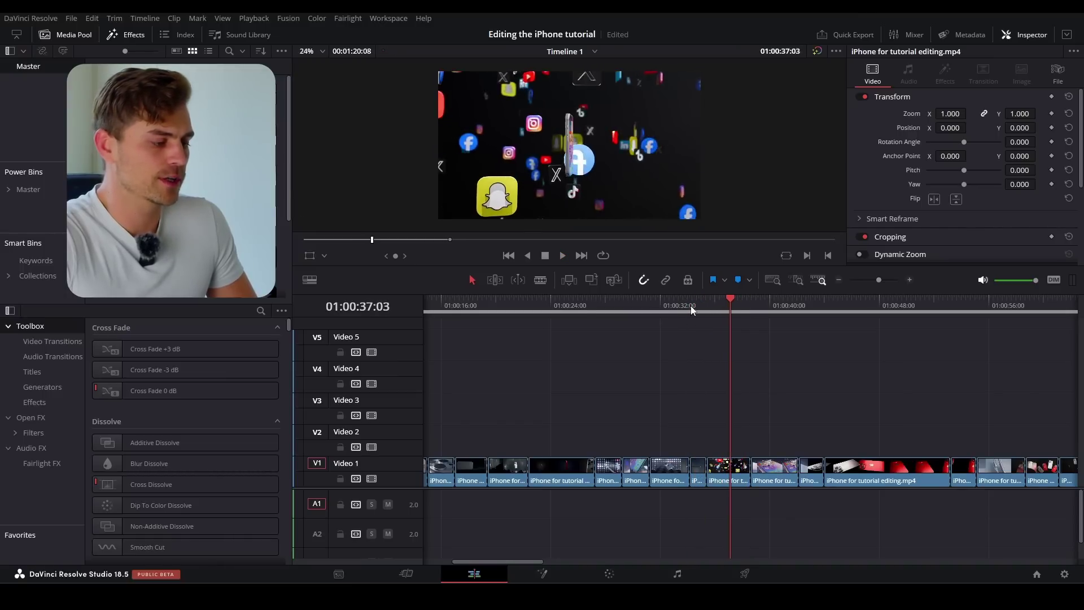
left_click(690, 306)
key("space")
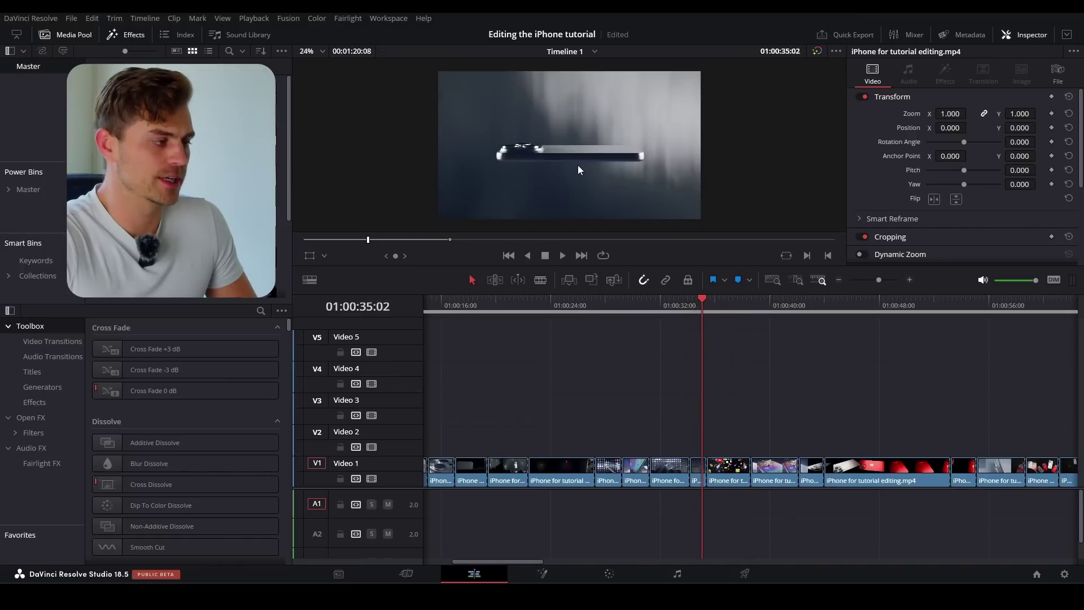
scroll(526, 158, "up", 2)
key("space")
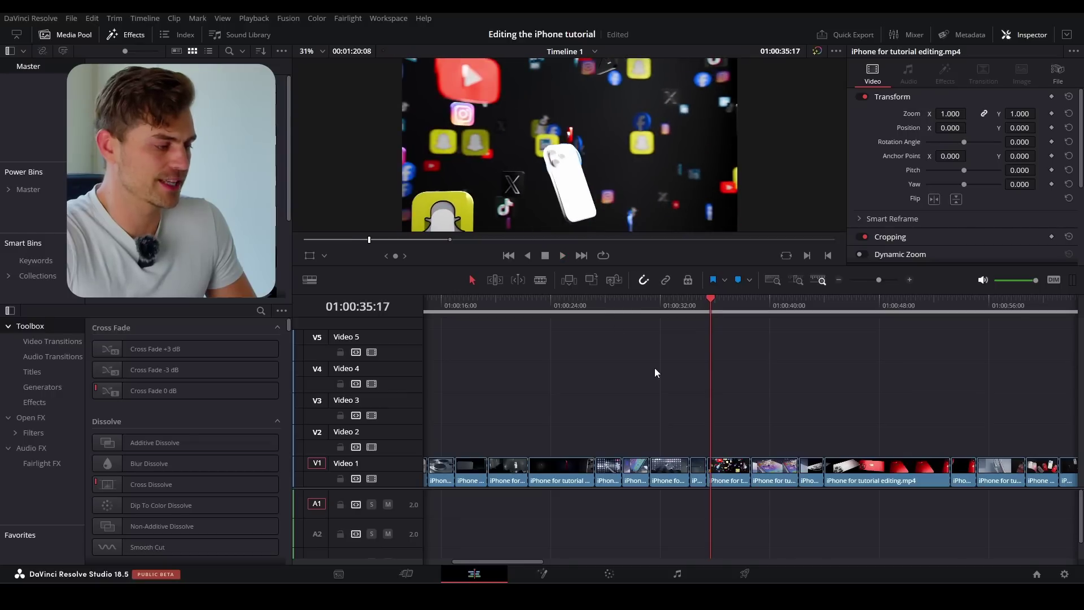
Step: Examine the opening clips around the Video 3 transition and the cut between the first two shots
scroll(654, 372, "down", 3)
left_click(440, 300)
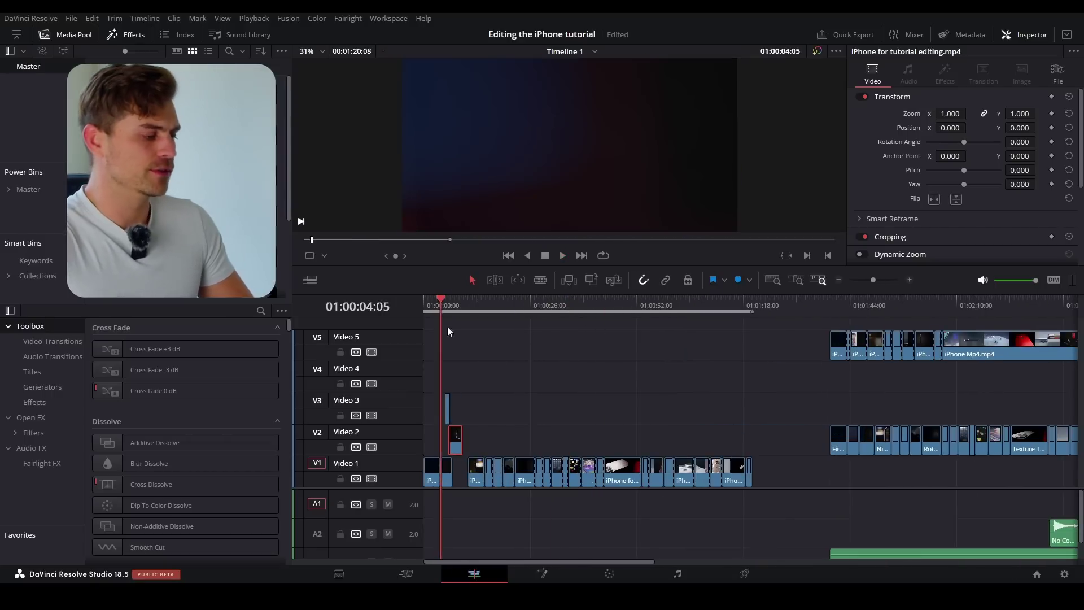
scroll(444, 370, "up", 5)
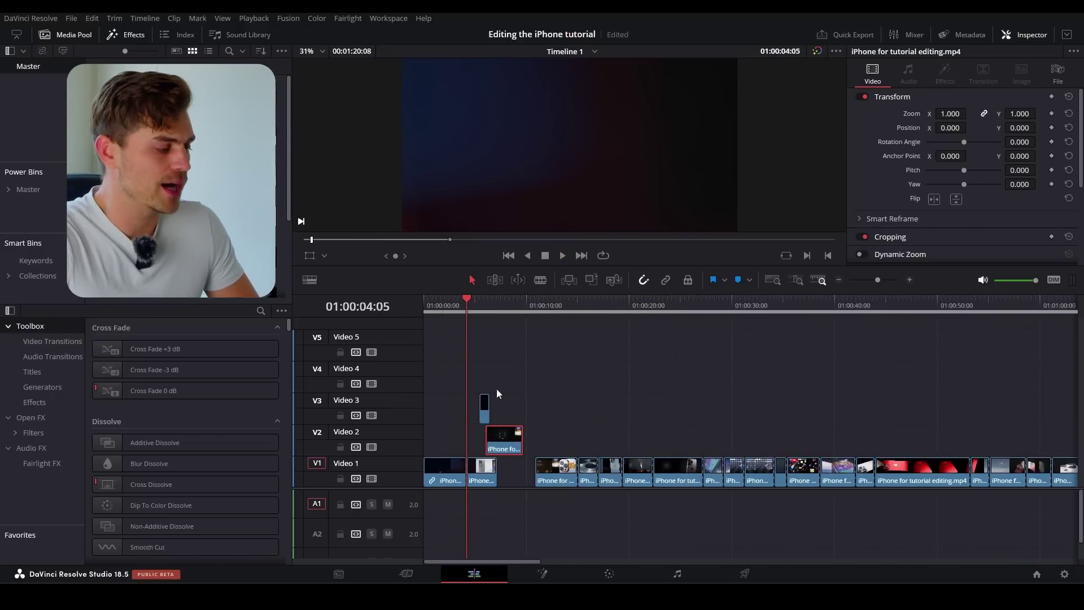
scroll(592, 430, "up", 2)
scroll(666, 406, "down", 1)
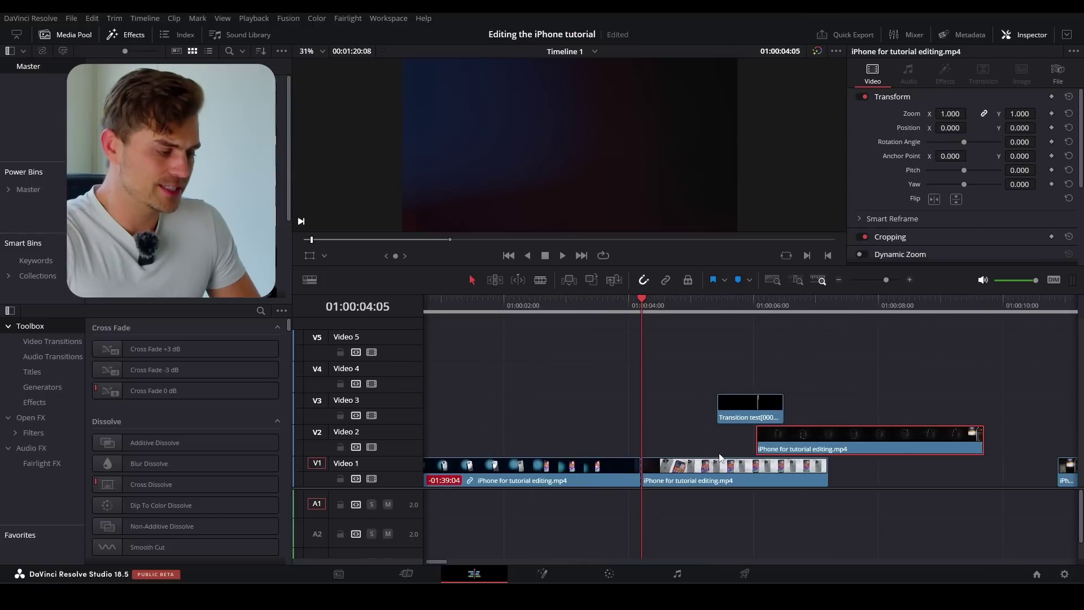
left_click(754, 403)
left_click(729, 313)
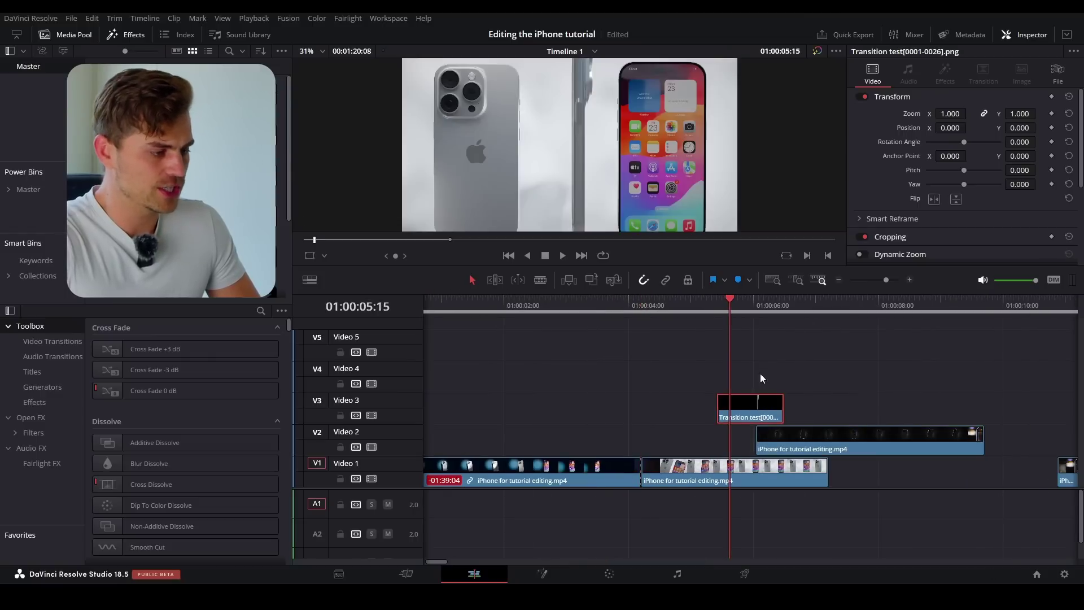
left_click(643, 316)
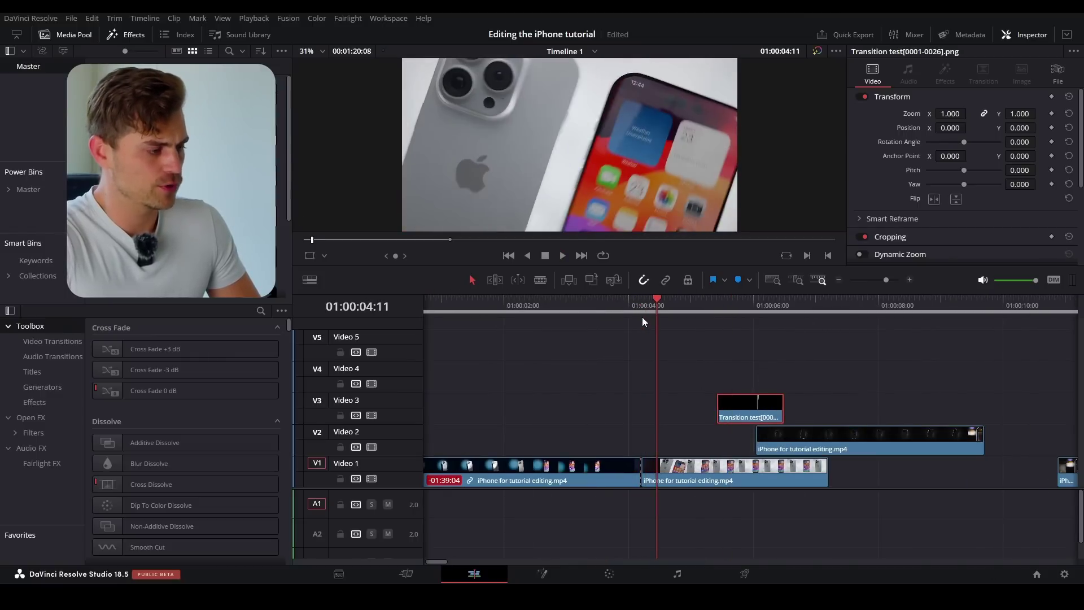
left_click(607, 311)
key("space")
Step: Cut the first clip at 01:00:03:21 where the phone leaves the frame, delete its remaining tail and close the gap on Video 1
left_click(574, 306)
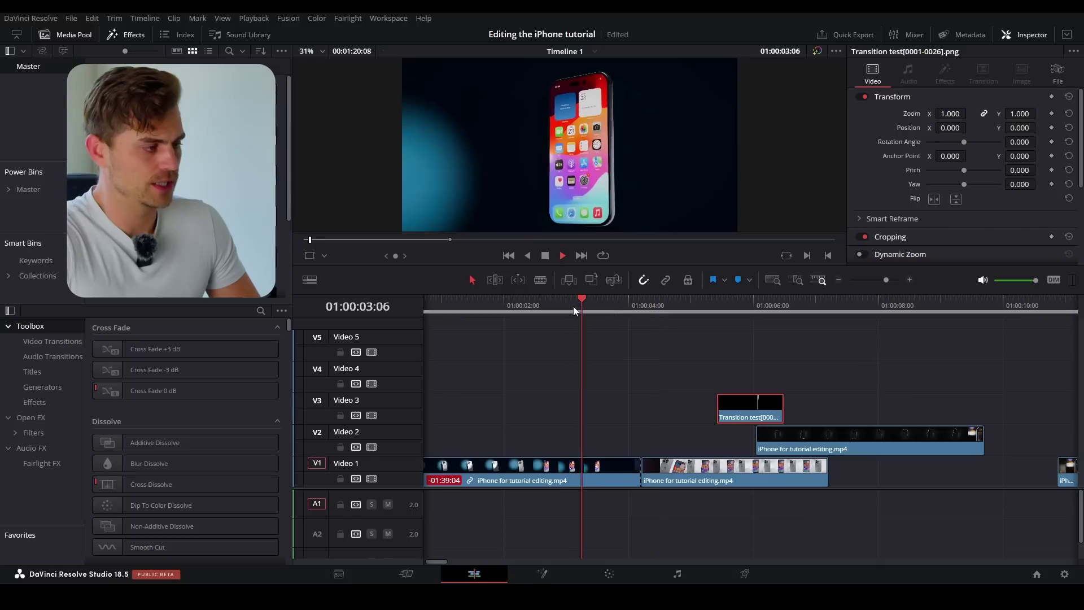
key("space")
key("Right")
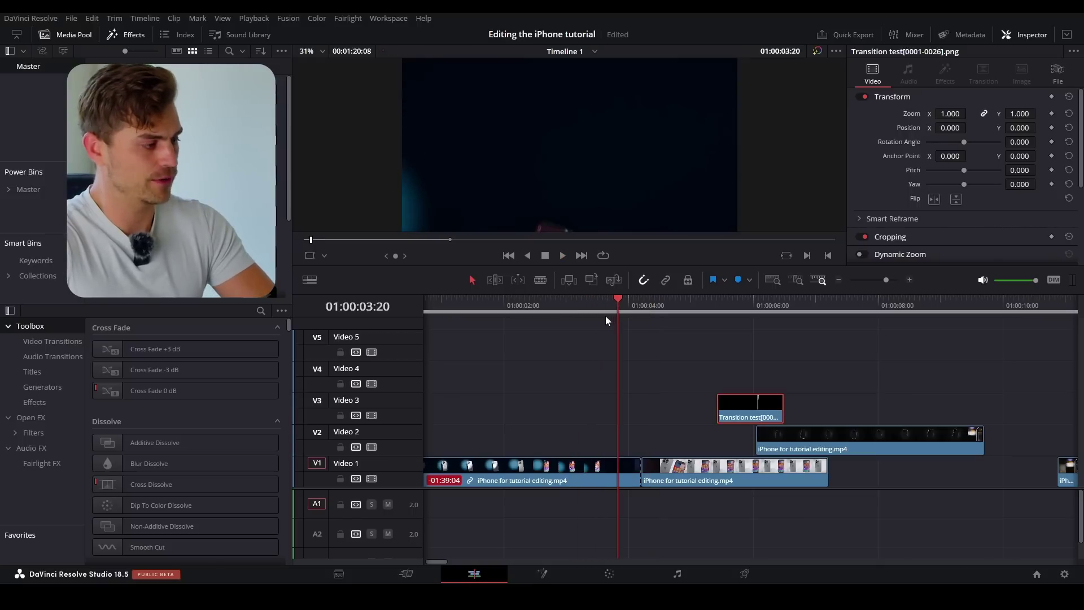
key("Right")
key("b")
left_click(627, 467)
key("a")
left_click(629, 469)
key("BackSpace")
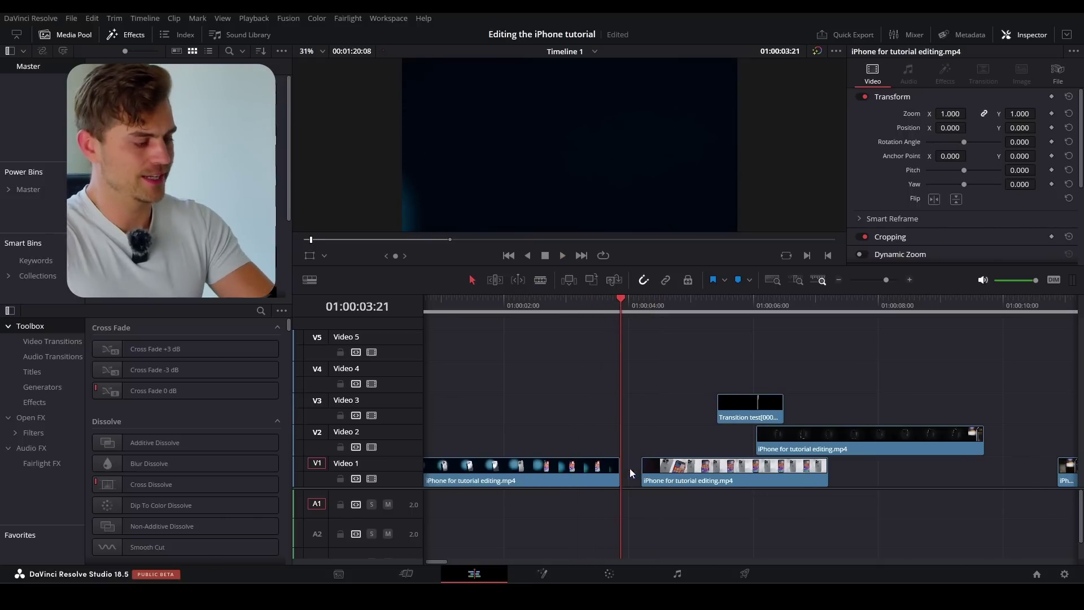
left_click(629, 469)
key("BackSpace")
Step: Preview the trimmed cut, shift the Transition test clip on Video 3 about four frames earlier, and play the new timing
key("space")
left_click(589, 305)
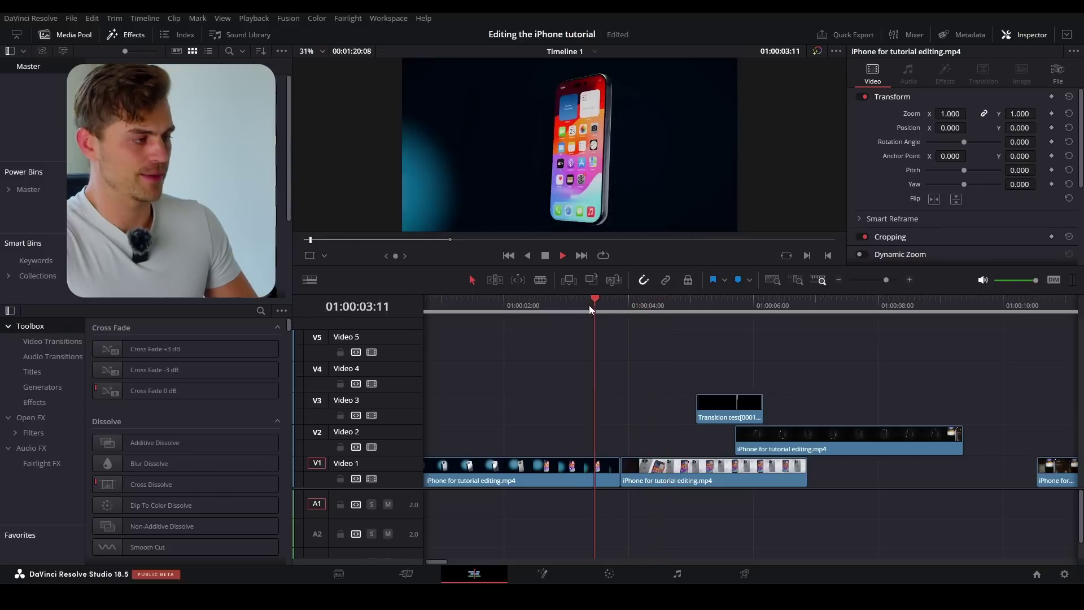
key("space")
scroll(608, 189, "down", 2)
left_click(598, 308)
key("space")
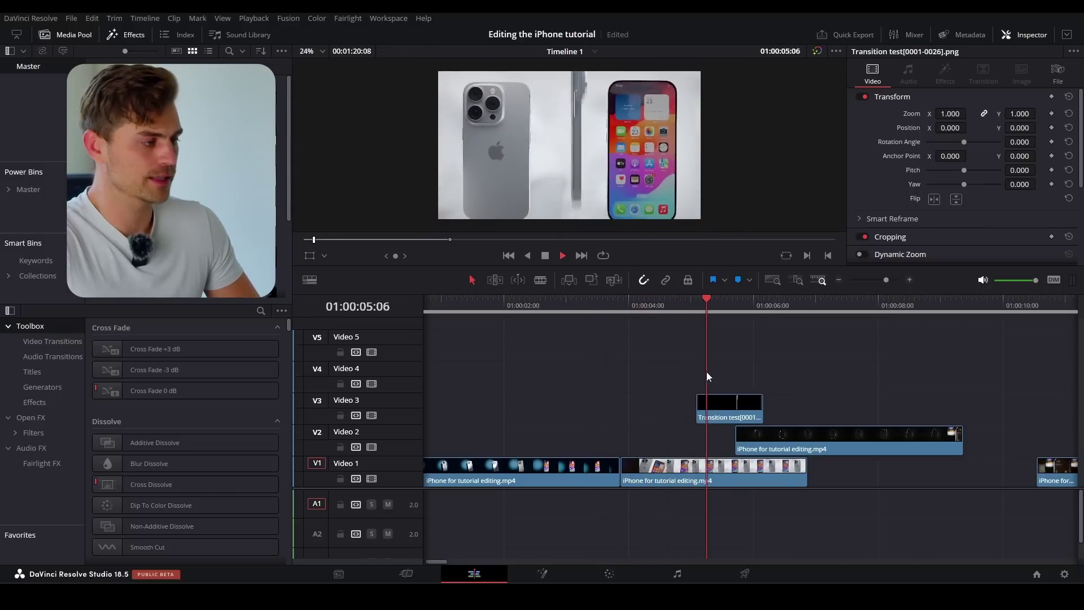
key("space")
scroll(729, 384, "right", 1)
left_click_drag(671, 397, 661, 397)
left_click(615, 301)
key("space")
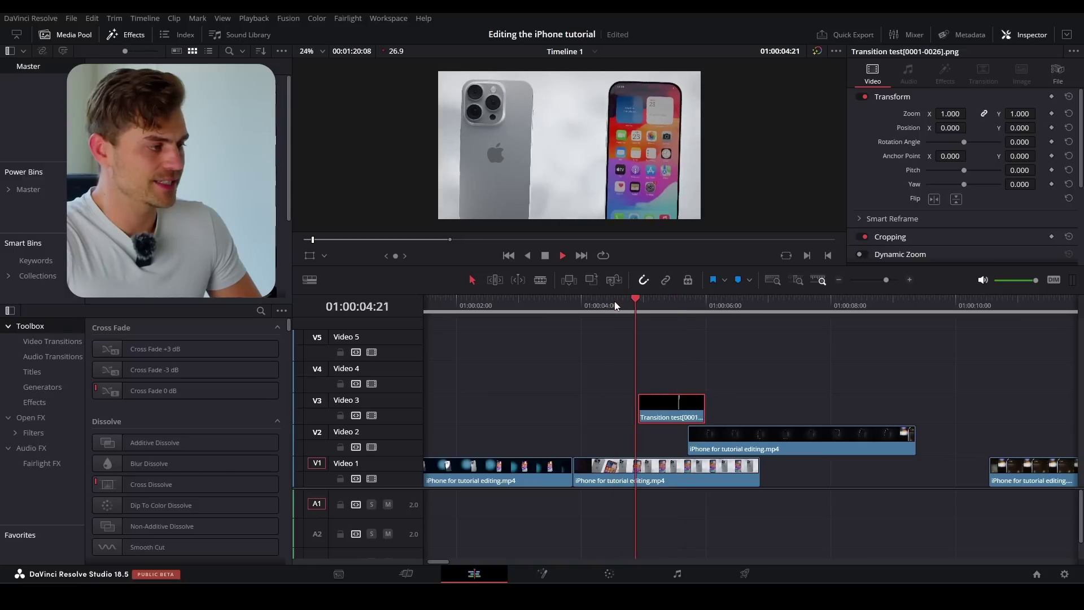
key("space")
Step: Move the black iPhone clip on Video 2 earlier so that it starts at 01:00:05:10
left_click_drag(718, 440, 707, 435)
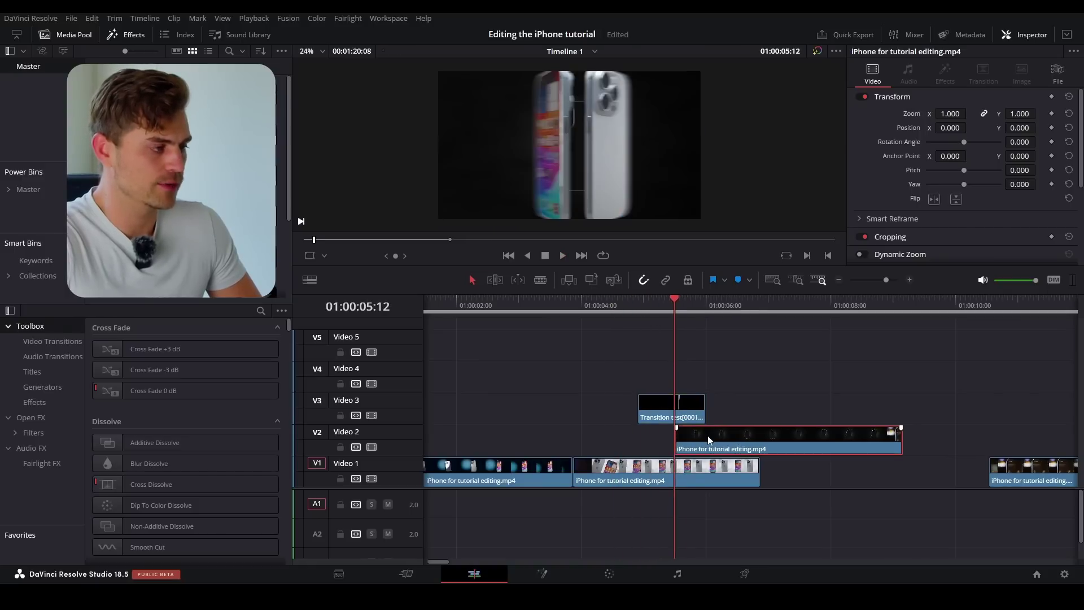
key("Left")
key("Left")
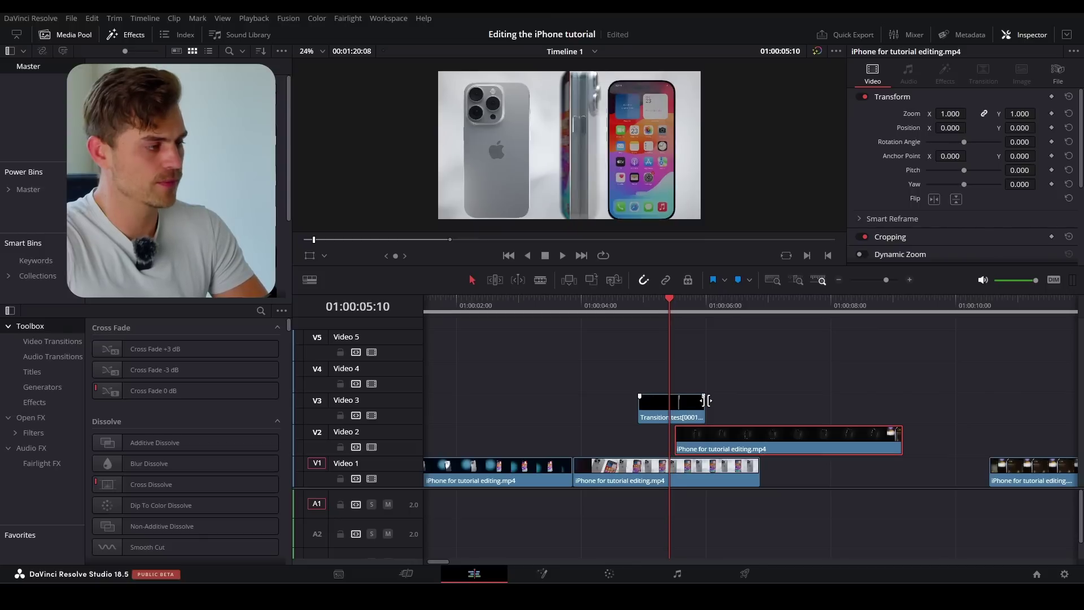
left_click_drag(725, 438, 712, 434)
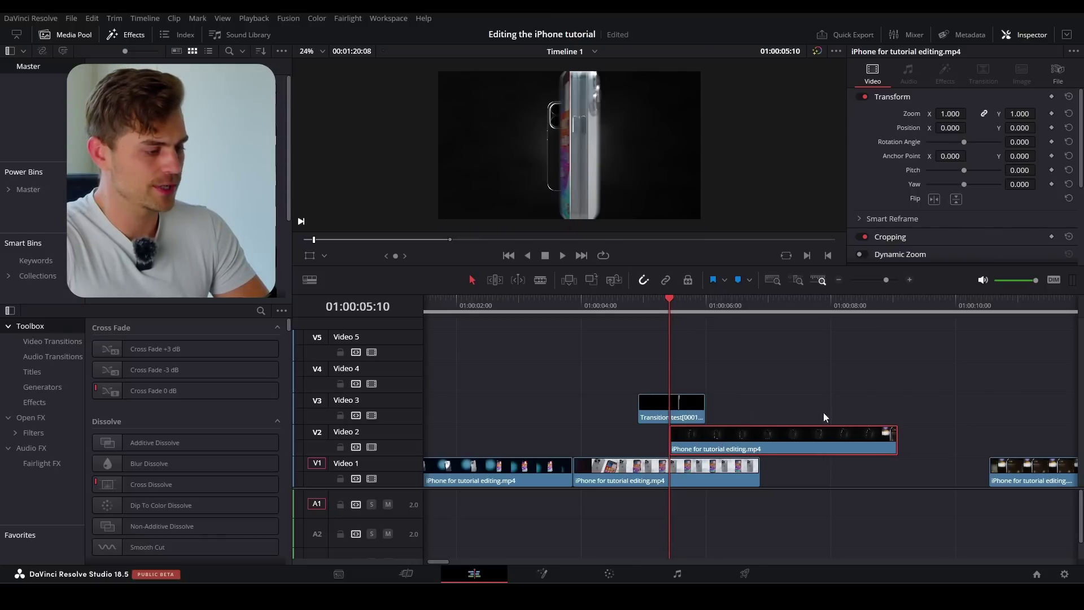
Step: Crop the Video 2 clip by 923.4 on both left and right, and keyframe the crop at 01:00:05:10
scroll(608, 103, "up", 1)
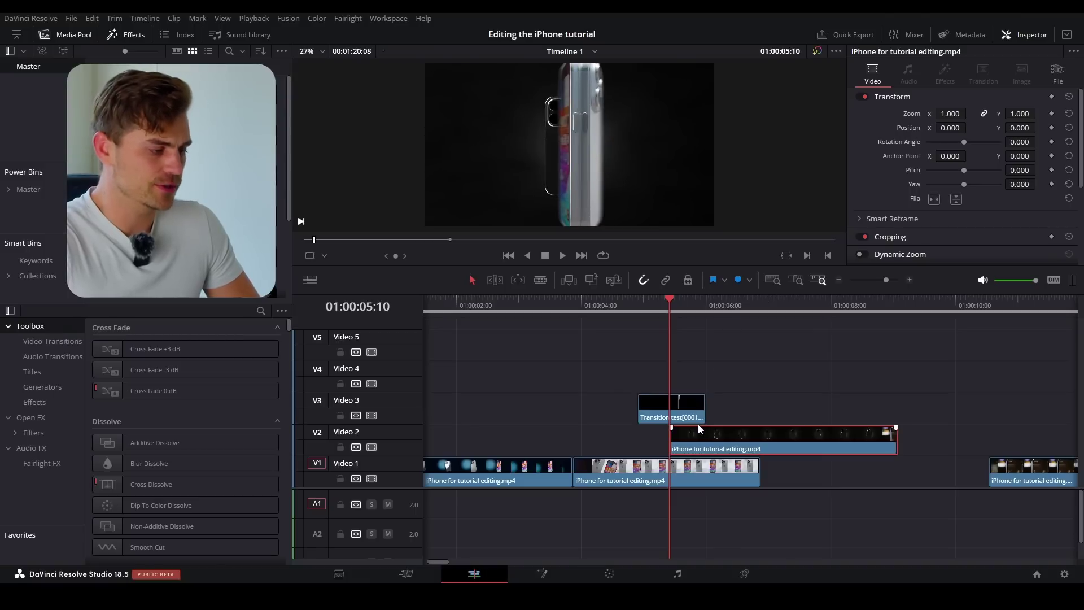
scroll(902, 207, "down", 2)
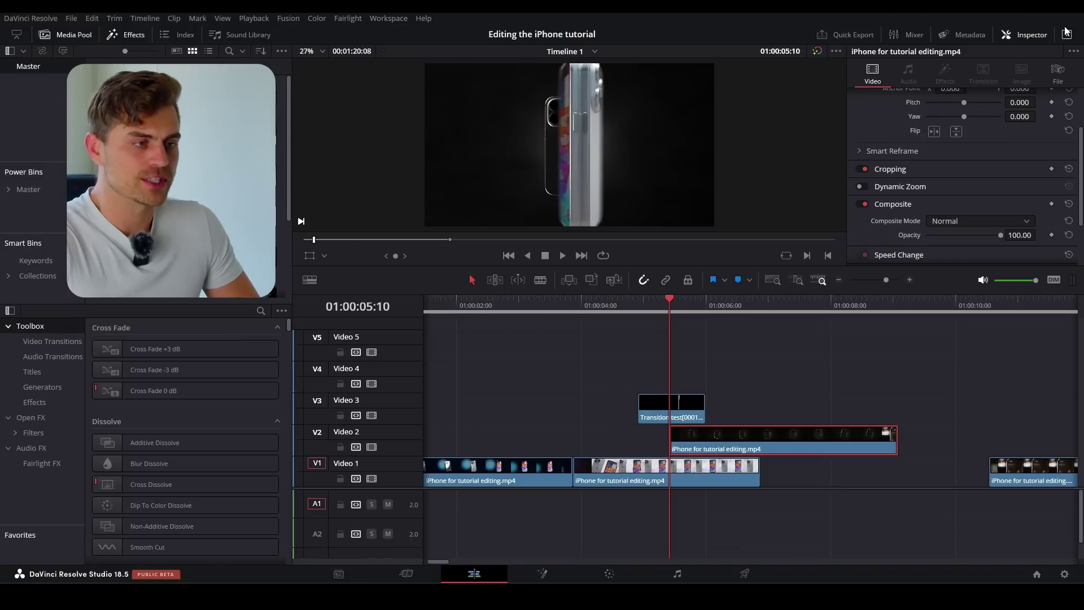
left_click(1040, 36)
left_click(1040, 36)
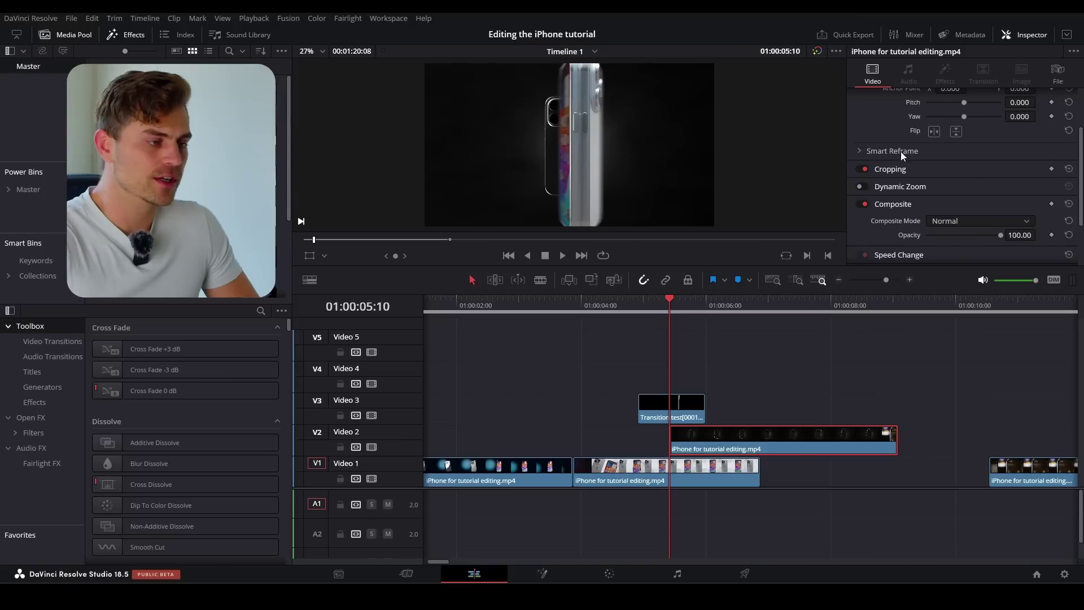
scroll(900, 152, "up", 2)
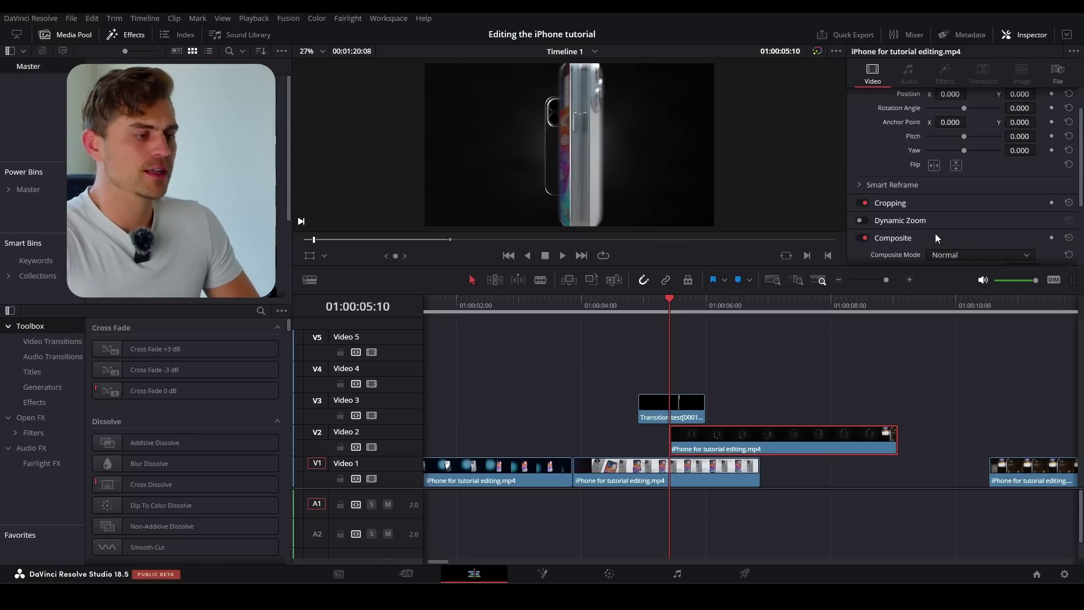
left_click(925, 204)
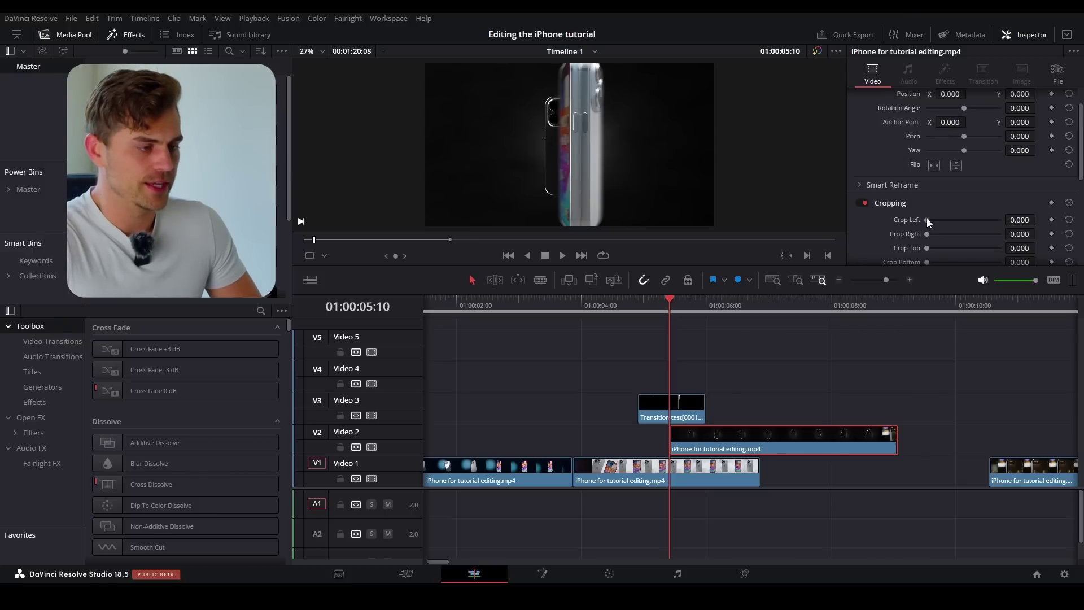
left_click_drag(927, 233, 962, 222)
scroll(732, 158, "down", 1)
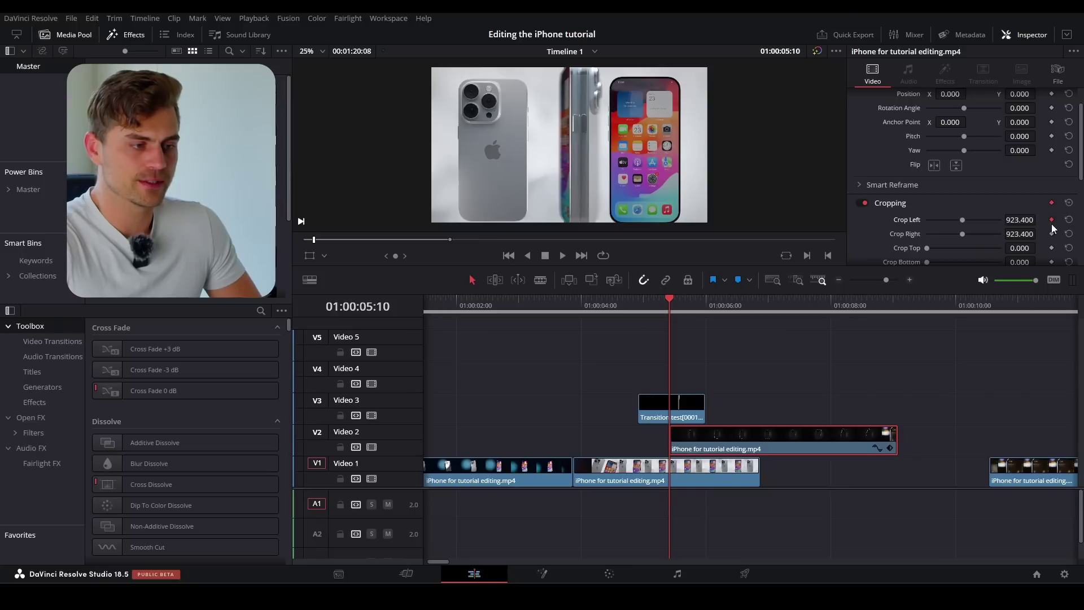
Step: At 01:00:05:23, set Crop Left and Crop Right of the Video 2 clip to 0 as keyframes, revealing its full frame
left_click(686, 310)
key("Right")
key("Right")
key("Right")
key("Right")
key("Right")
key("Right")
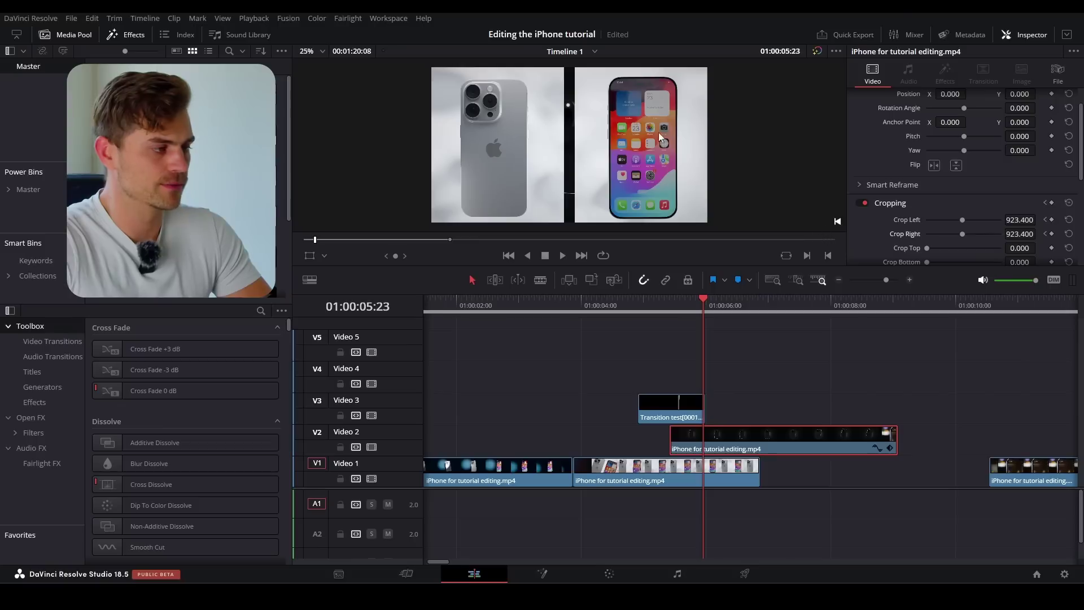
left_click_drag(963, 235, 874, 236)
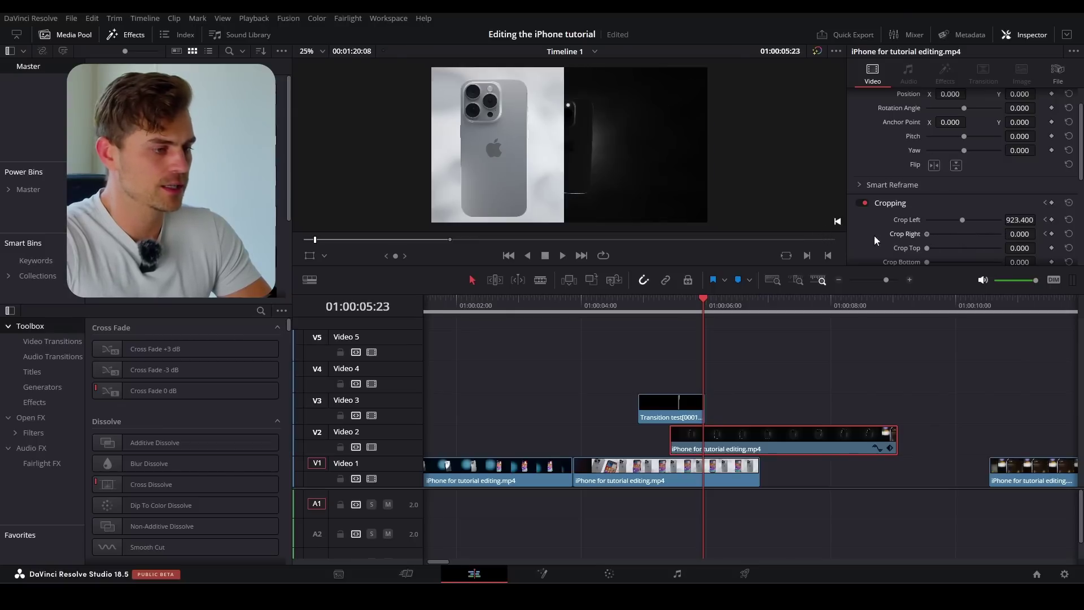
left_click_drag(961, 220, 881, 222)
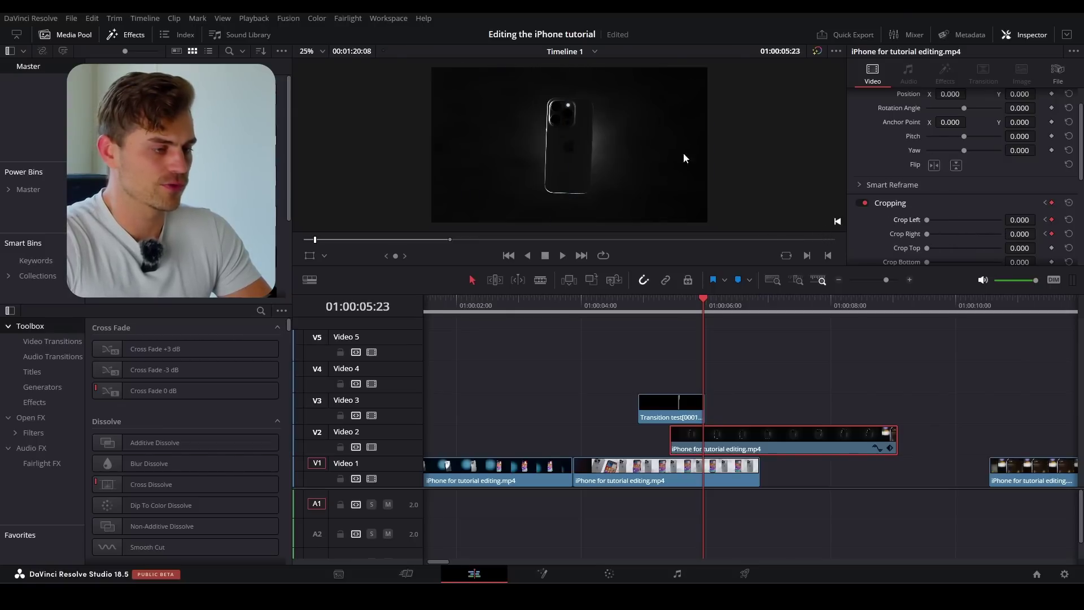
Step: At 01:00:05:14, reduce the Video 2 clip's Crop Right to 395.7 so its edge meets the rotating phone
mouse_move(676, 305)
left_mouse_down()
mouse_move(717, 300)
mouse_move(664, 301)
mouse_move(690, 304)
left_mouse_up()
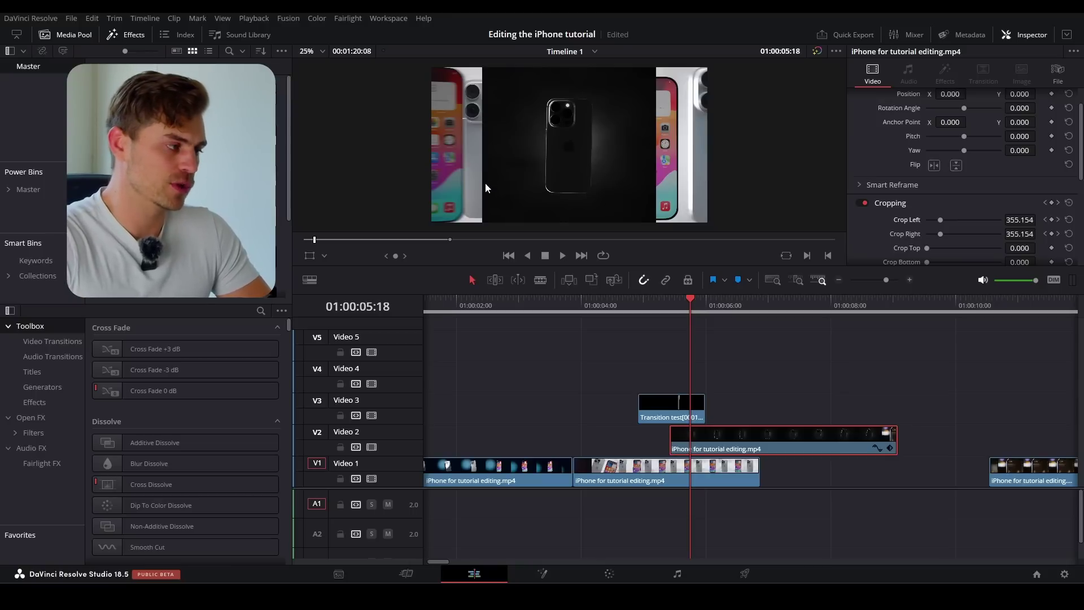
scroll(995, 146, "down", 1)
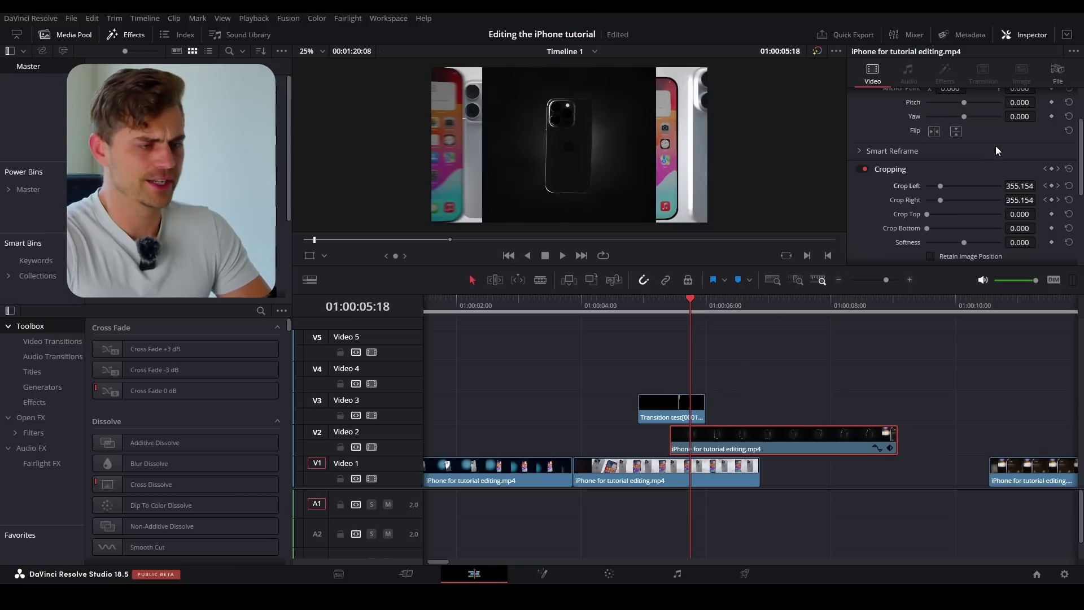
scroll(1007, 186, "up", 1)
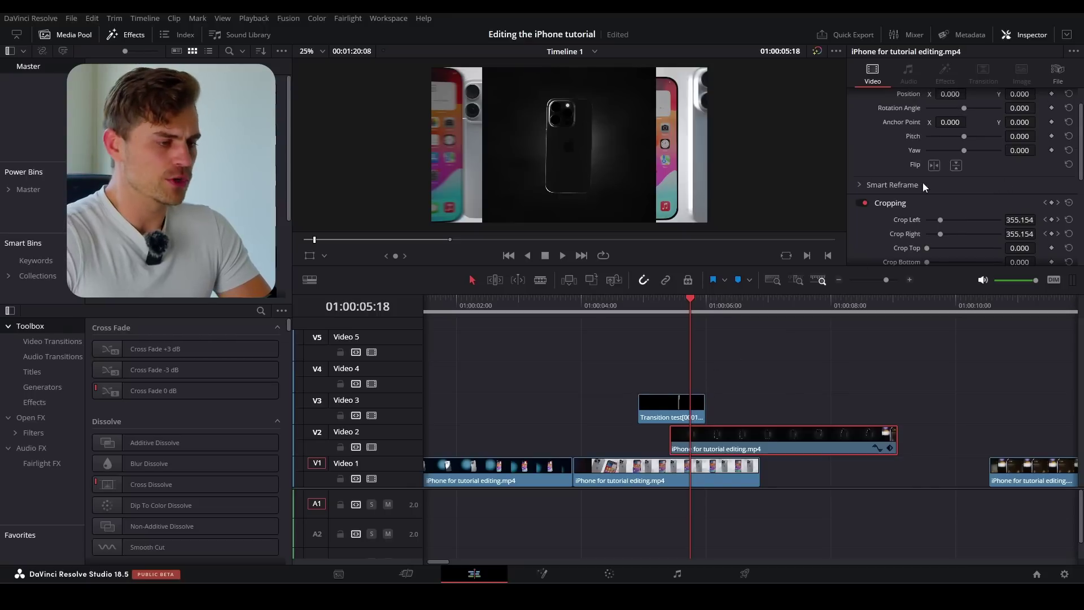
key("Left")
key("Left")
key("Left")
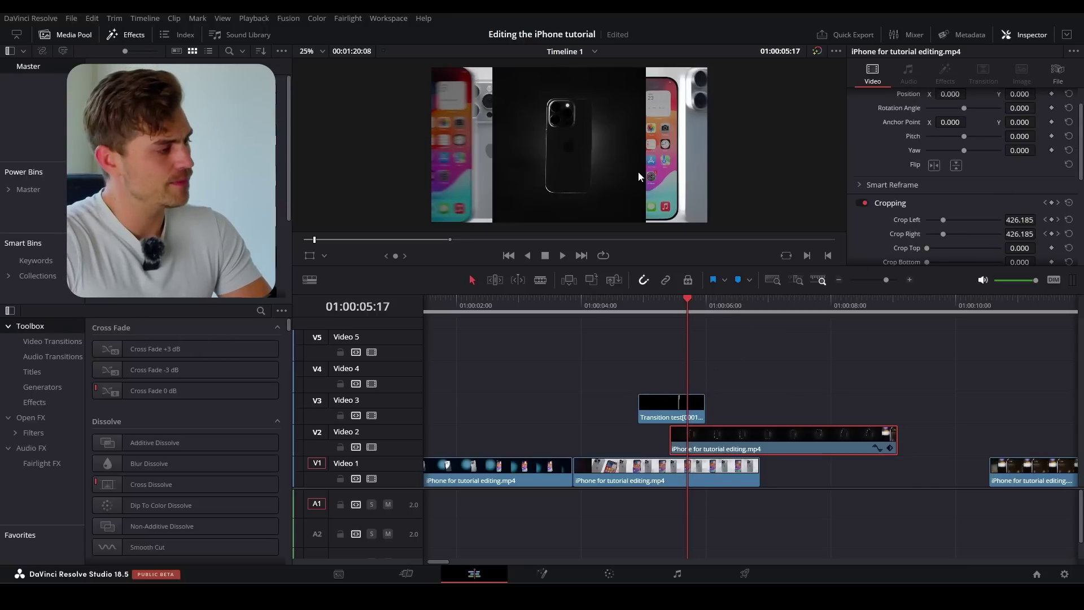
key("Left")
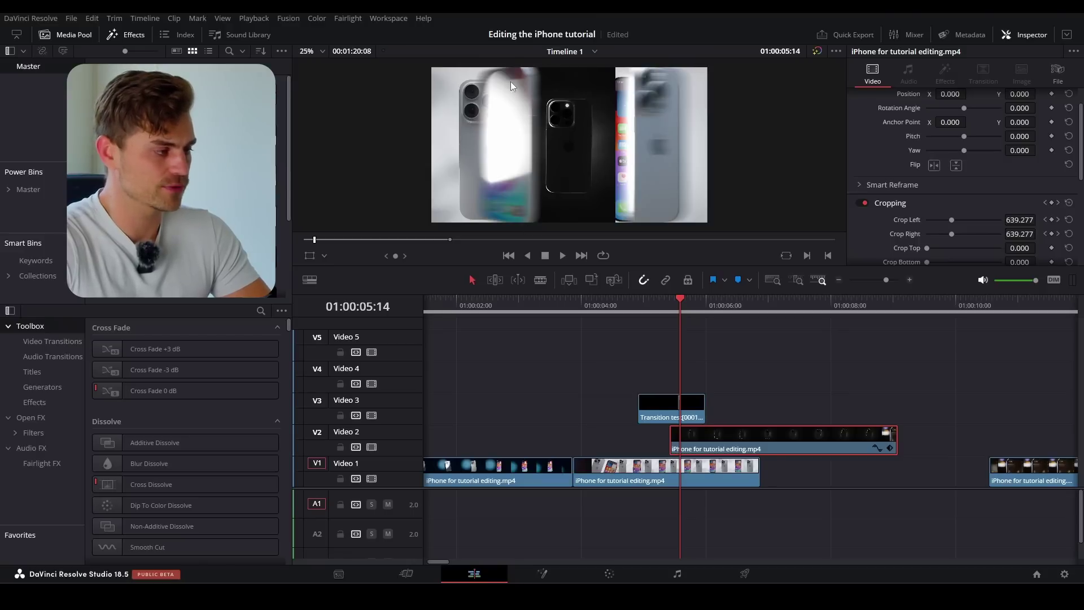
left_click_drag(954, 233, 942, 235)
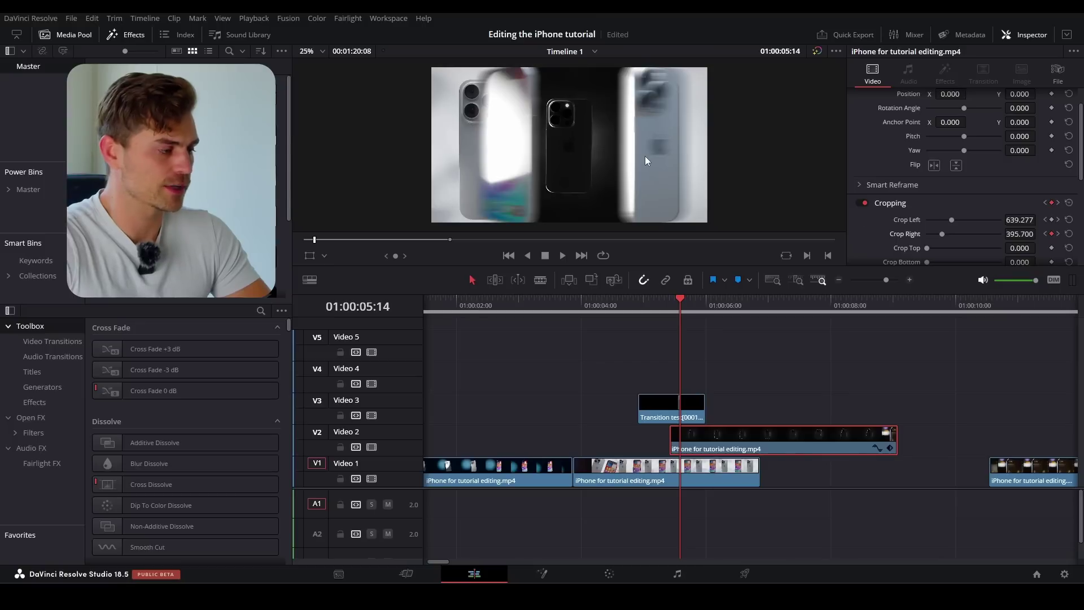
Step: At 01:00:05:15, reduce the Video 2 clip's left and right crops so both edges meet the rotating phones, and check the following frames
key("Right")
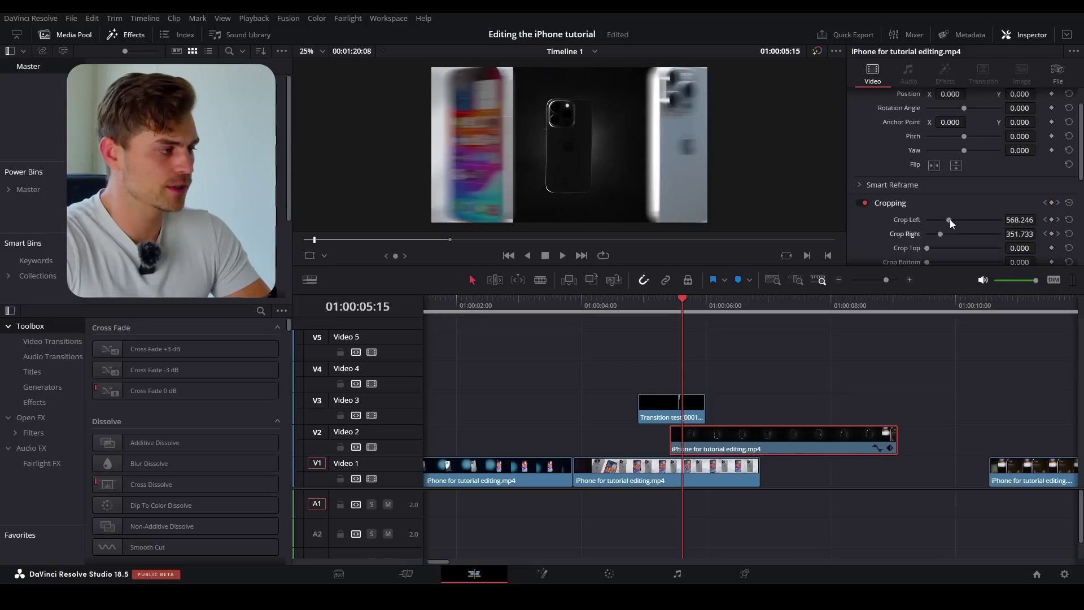
mouse_move(950, 219)
left_mouse_down()
mouse_move(937, 219)
mouse_move(935, 232)
left_mouse_up()
key("Right")
key("Right")
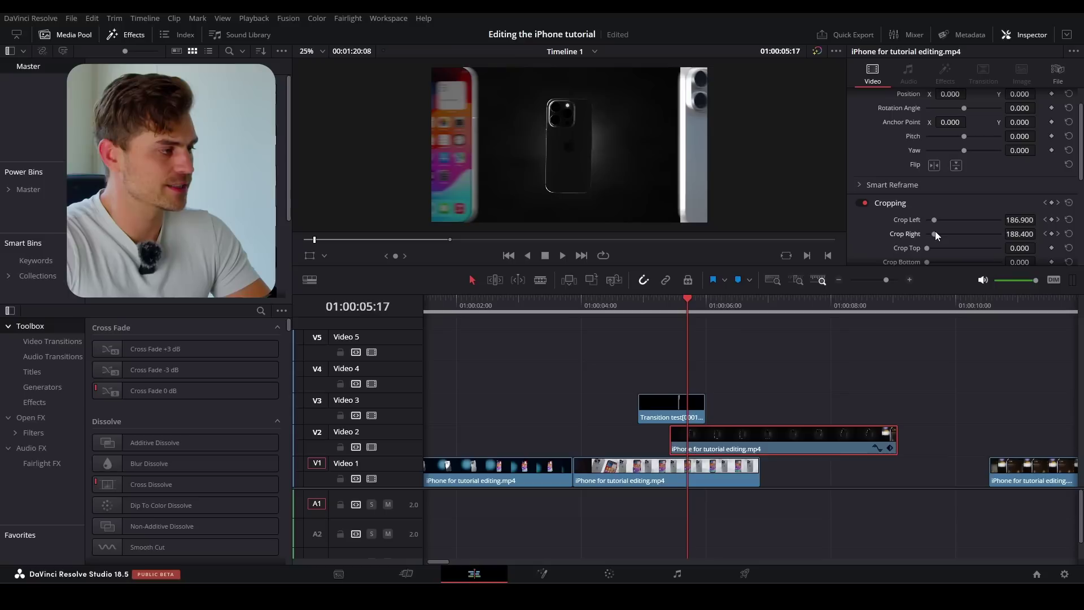
Step: At 01:00:05:13, raise the Video 2 clip's Crop Left to 732.8 so its edge hides behind the rotating phone
key("Left")
key("Left")
key("Left")
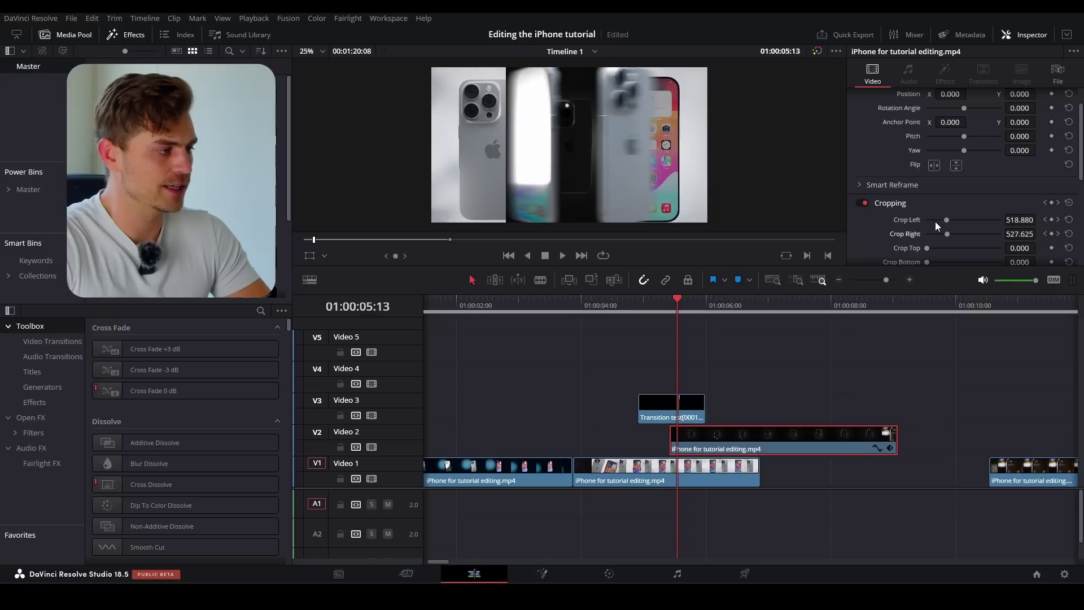
key("Left")
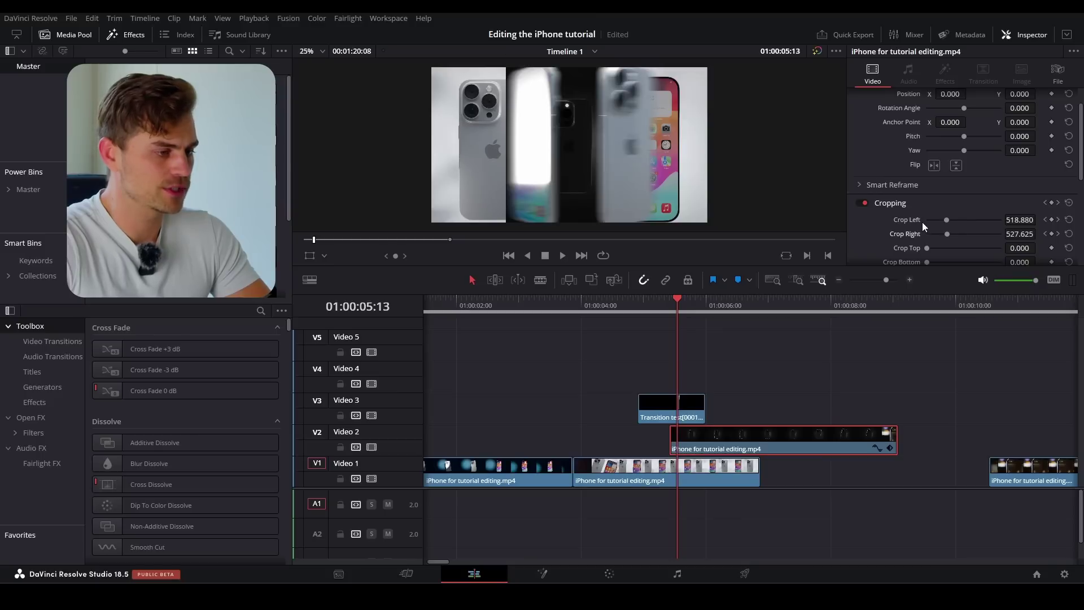
left_click_drag(946, 219, 955, 225)
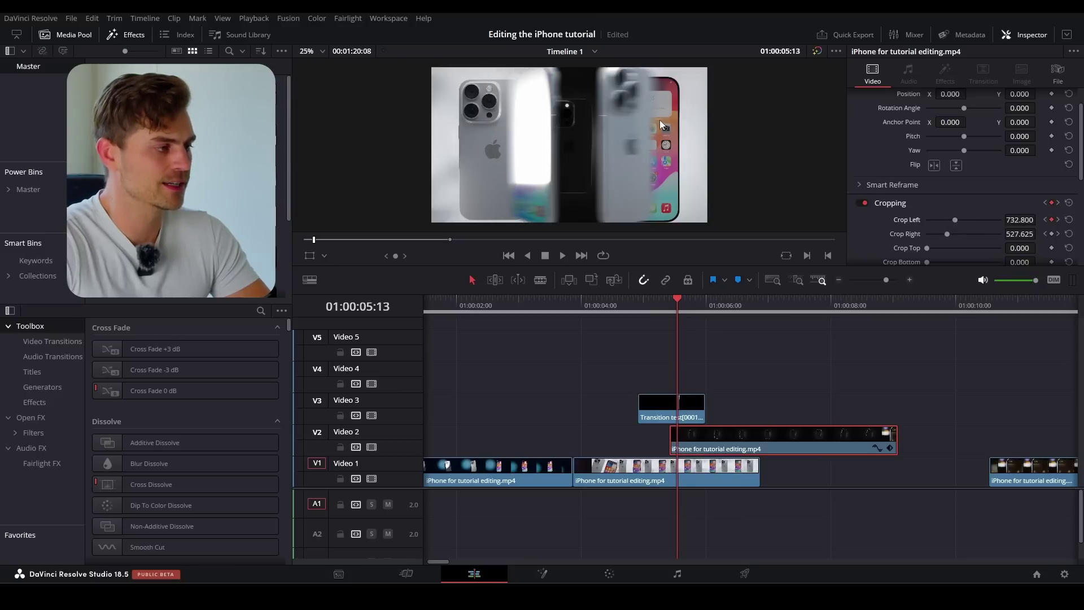
Step: Play the rotating-phone transition several times from just before the reveal to check the crop animation
left_click(655, 306)
key("space")
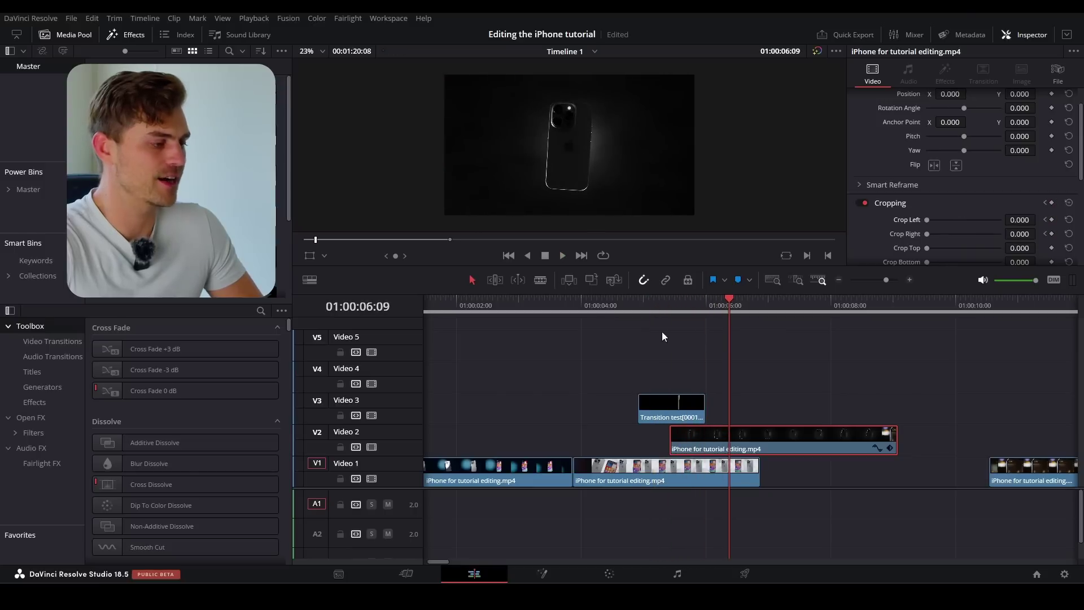
left_click(640, 305)
key("space")
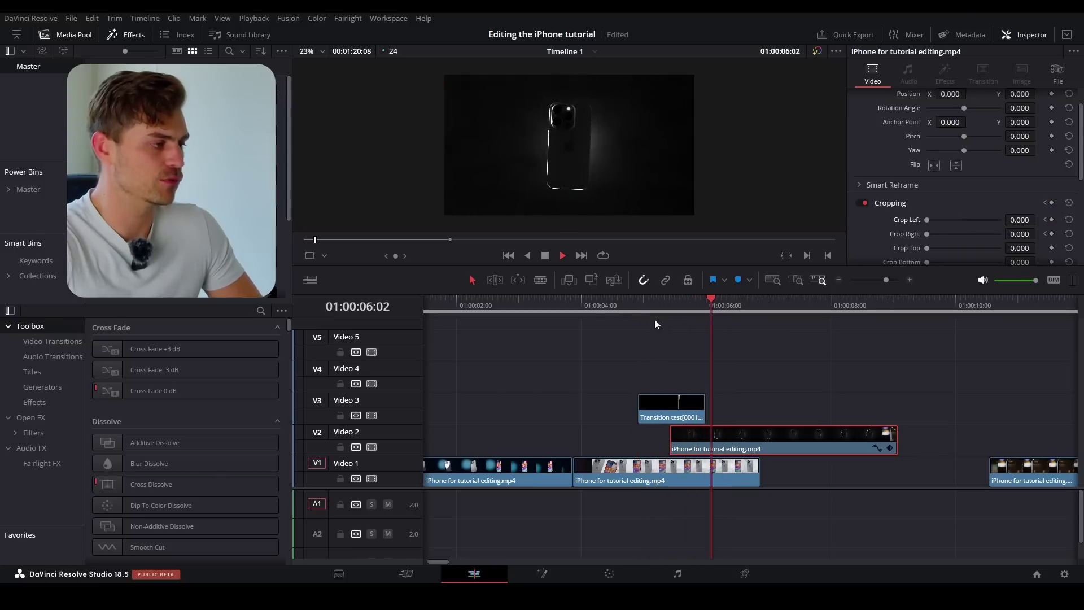
left_click(663, 310)
key("space")
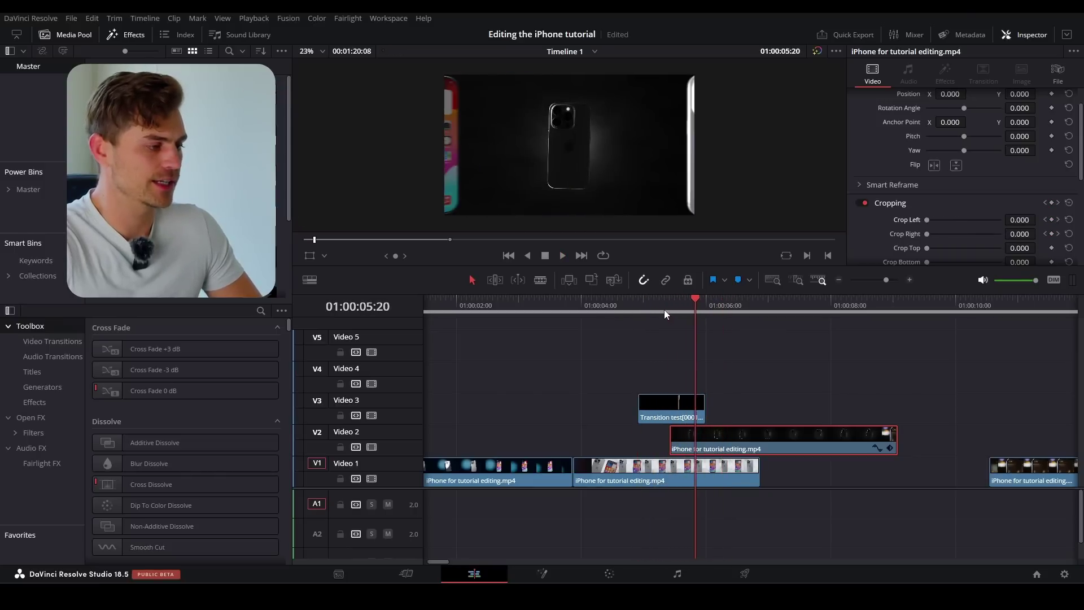
left_click(664, 310)
key("space")
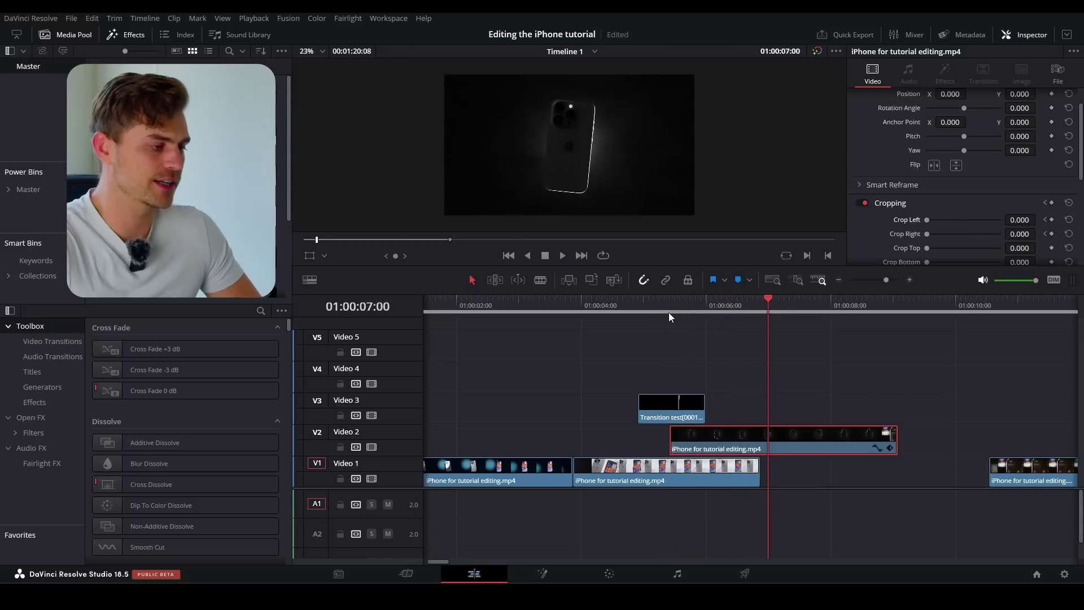
left_click(668, 313)
key("space")
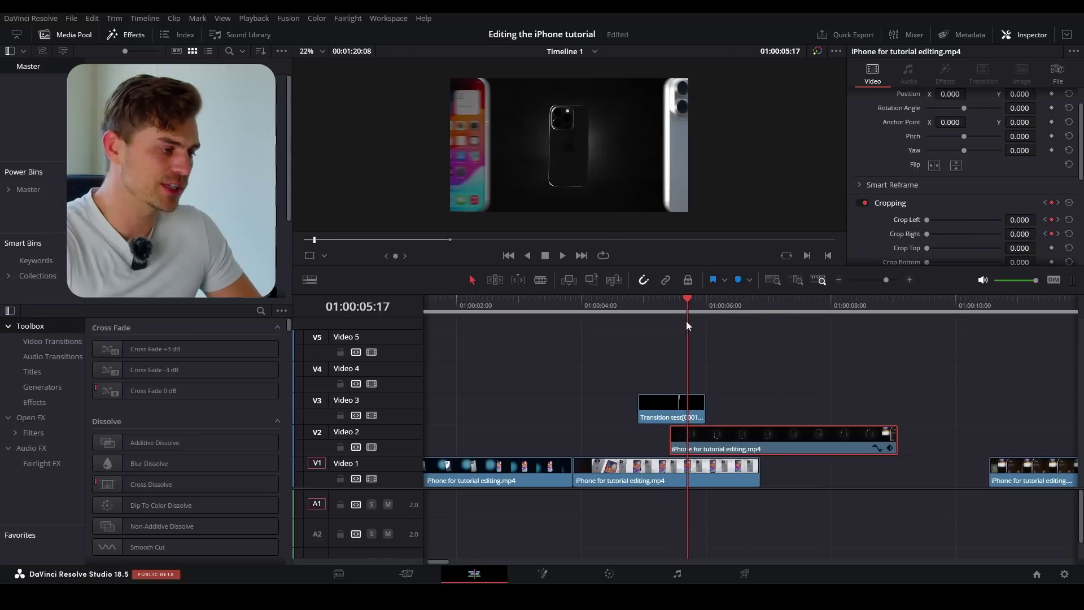
Step: Try adjusting the zoom of the Transition test clip on Video 3 at 01:00:05:15
left_click(682, 306)
left_click(684, 411)
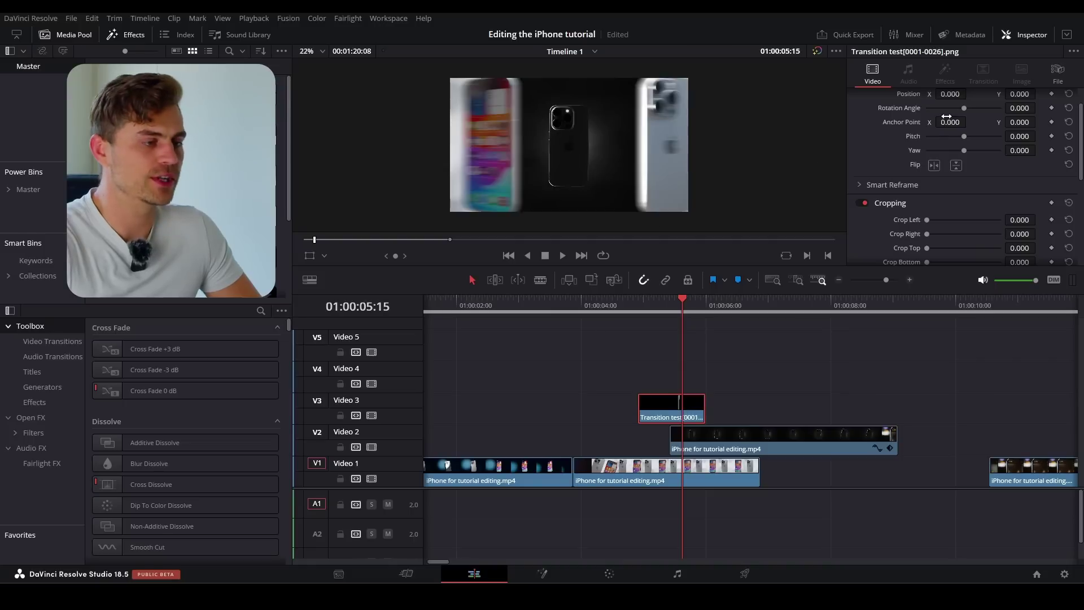
scroll(931, 141, "up", 2)
mouse_move(950, 113)
left_mouse_down()
mouse_move(965, 113)
mouse_move(946, 114)
left_mouse_up()
mouse_move(1039, 113)
left_mouse_down()
mouse_move(1065, 113)
mouse_move(1029, 113)
mouse_move(1042, 113)
left_mouse_up()
scroll(621, 121, "down", 2)
Step: Play the complete transition from the start of the Transition test clip at 01:00:04:22
left_click(637, 309)
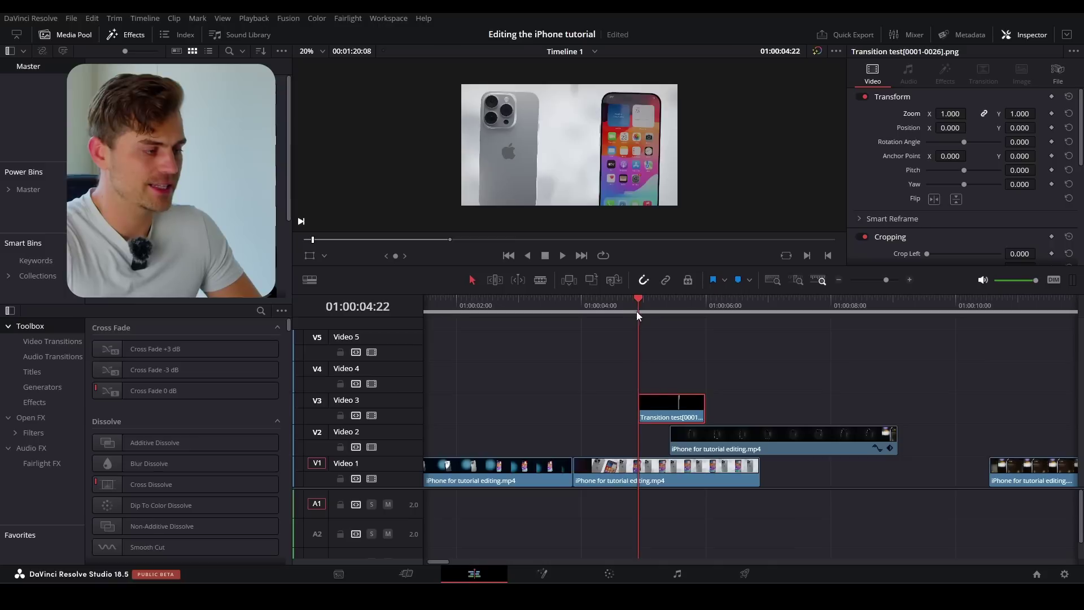
key("space")
key("space")
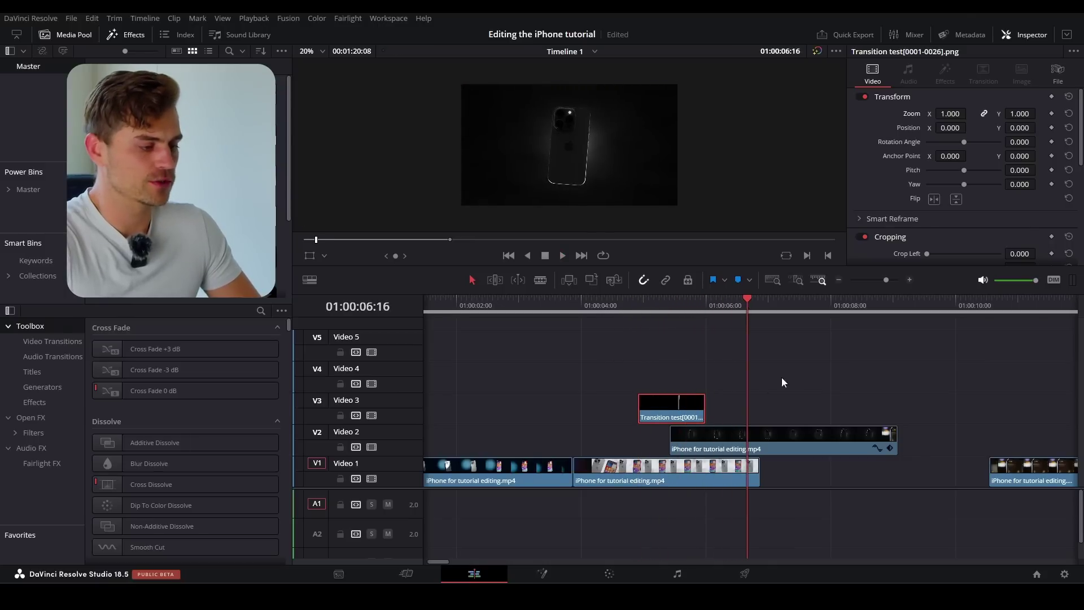
Step: Go to the side-view phone clip on Video 1 near 01:00:34:00 and play it
scroll(802, 374, "down", 4)
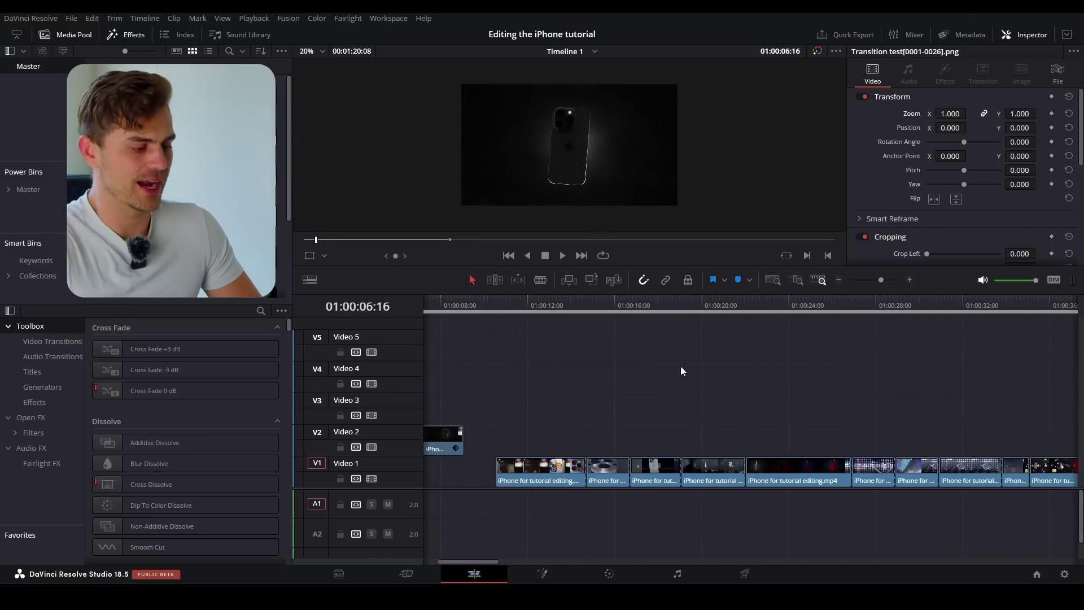
scroll(733, 390, "down", 4)
left_click(856, 309)
scroll(857, 417, "up", 3)
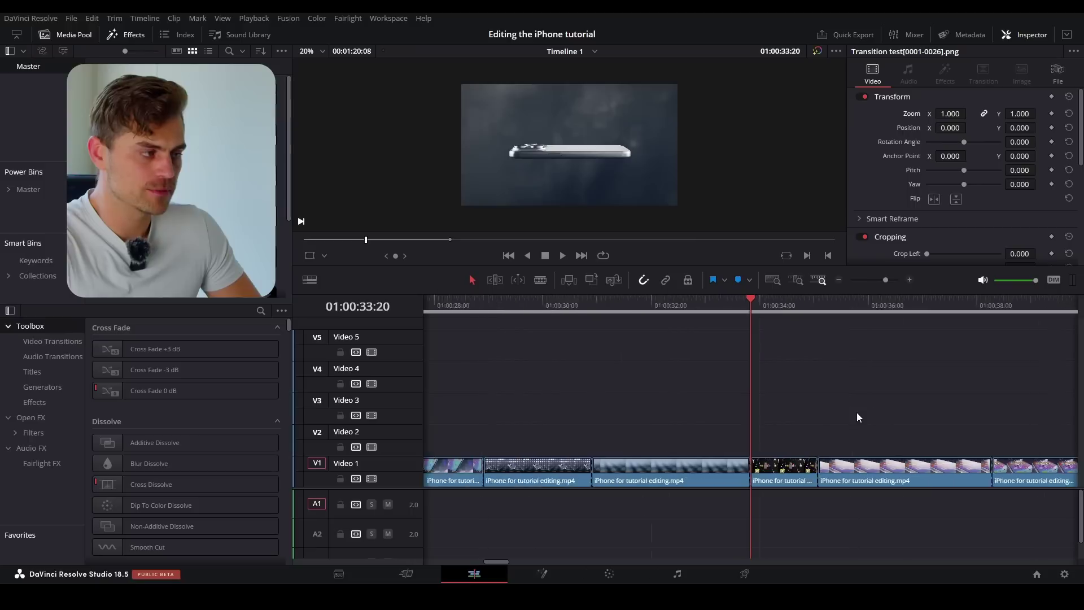
scroll(856, 417, "up", 2)
key("space")
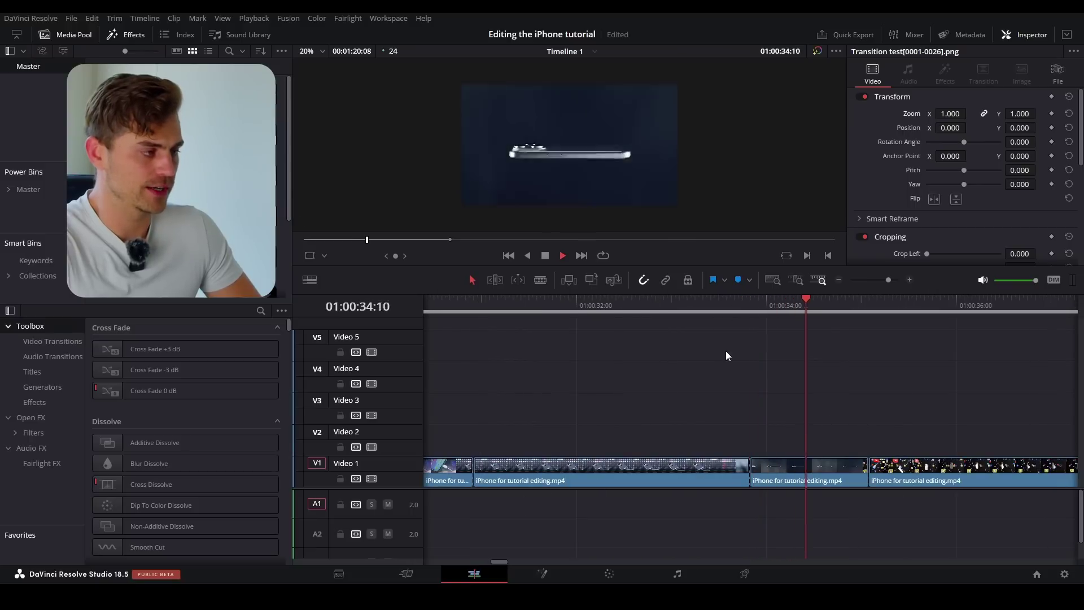
key("space")
Step: Search the Open FX effects library for "camera"
left_click(262, 310)
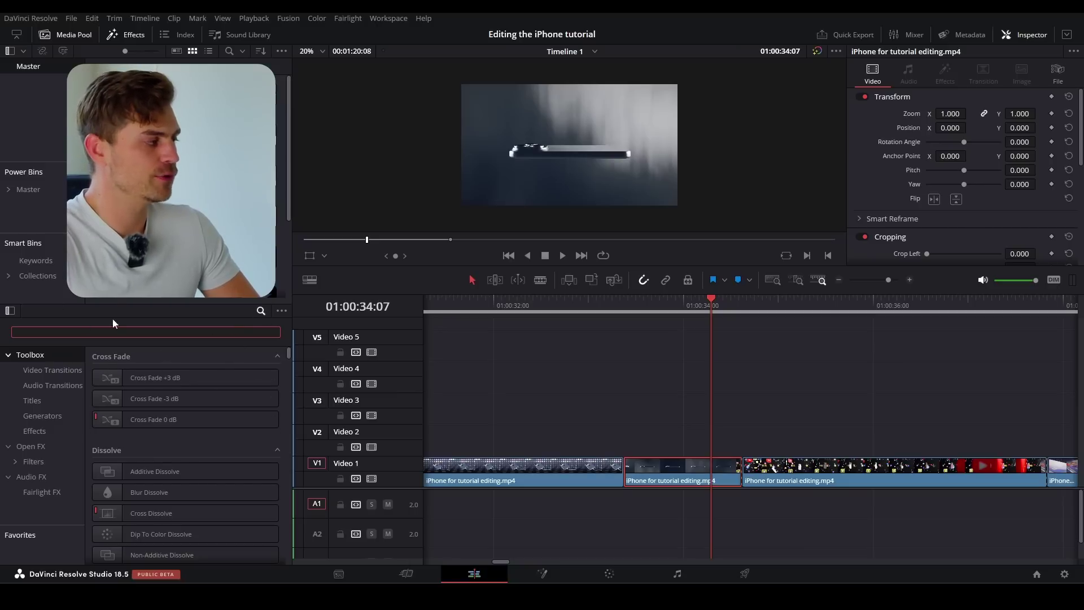
left_click(127, 37)
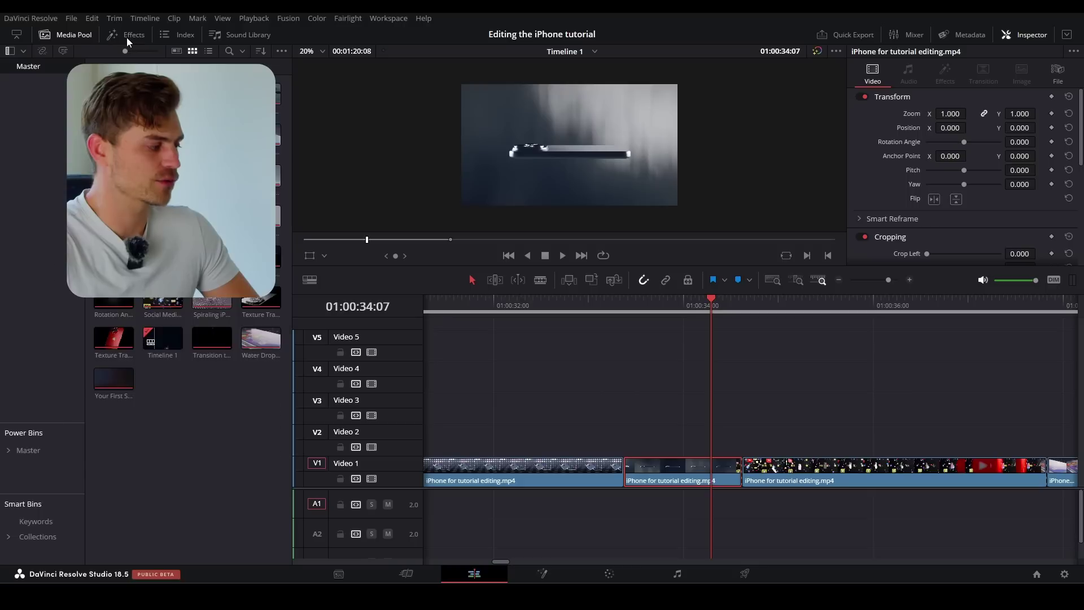
left_click(127, 39)
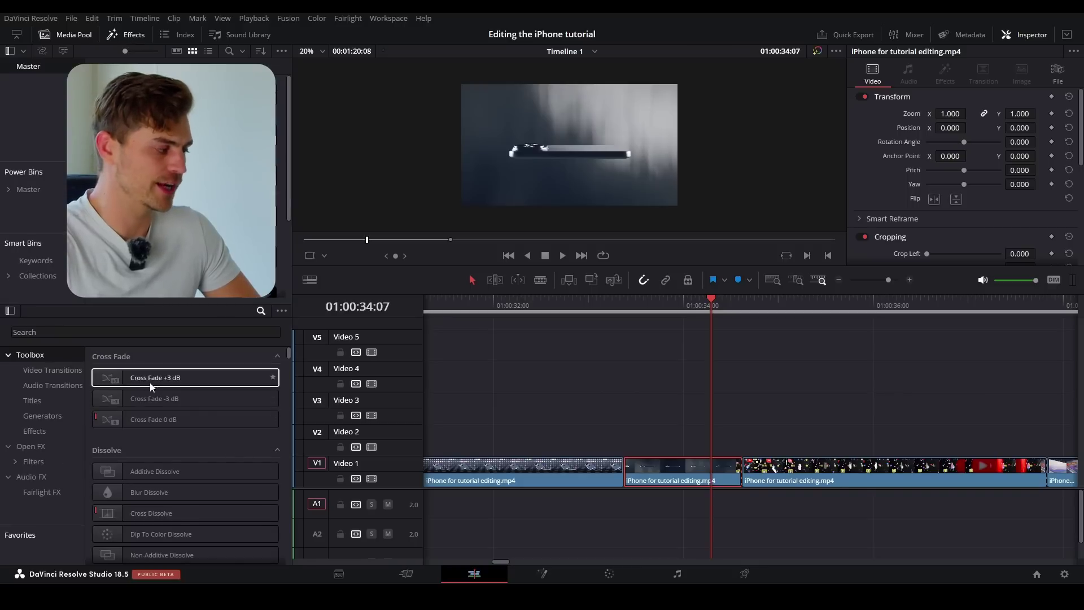
left_click(31, 446)
left_click(52, 334)
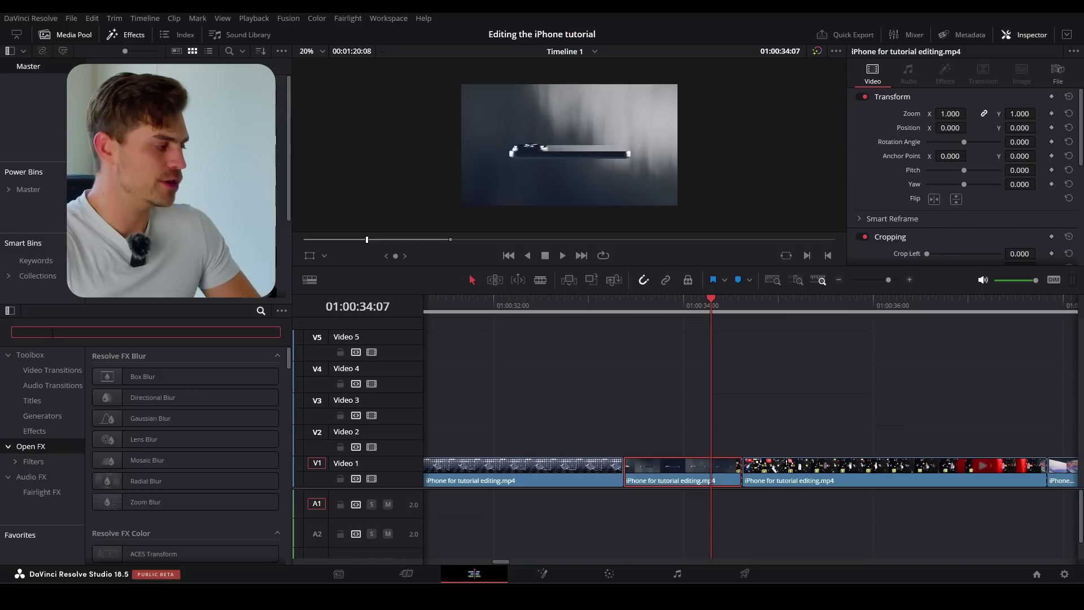
type("camera")
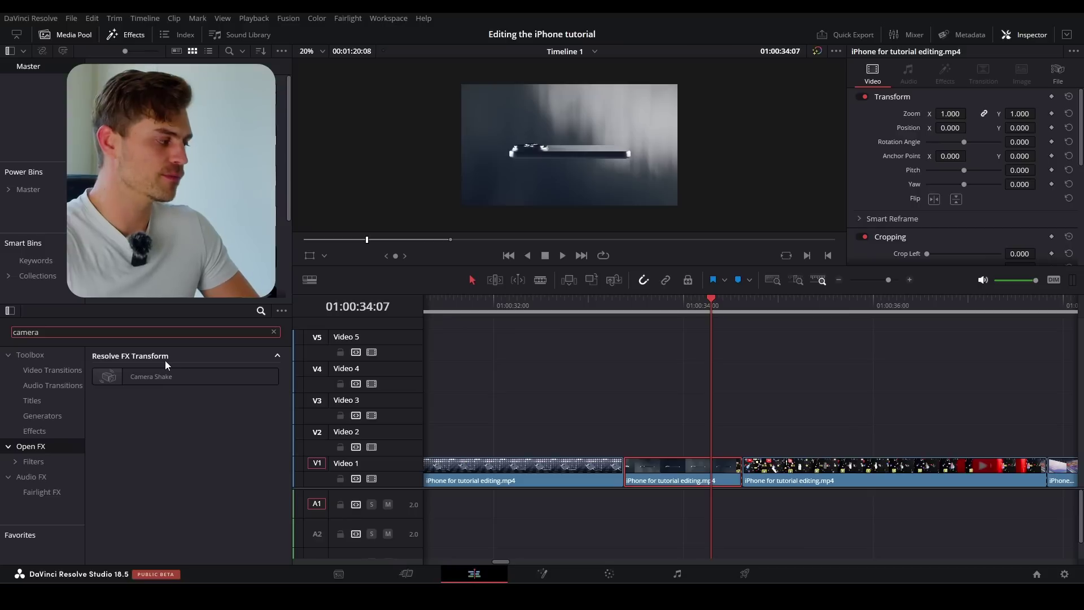
Step: Apply the Open FX version of Camera Shake, not the Fusion transition, to the side-view phone clip on Video 1
left_click(53, 351)
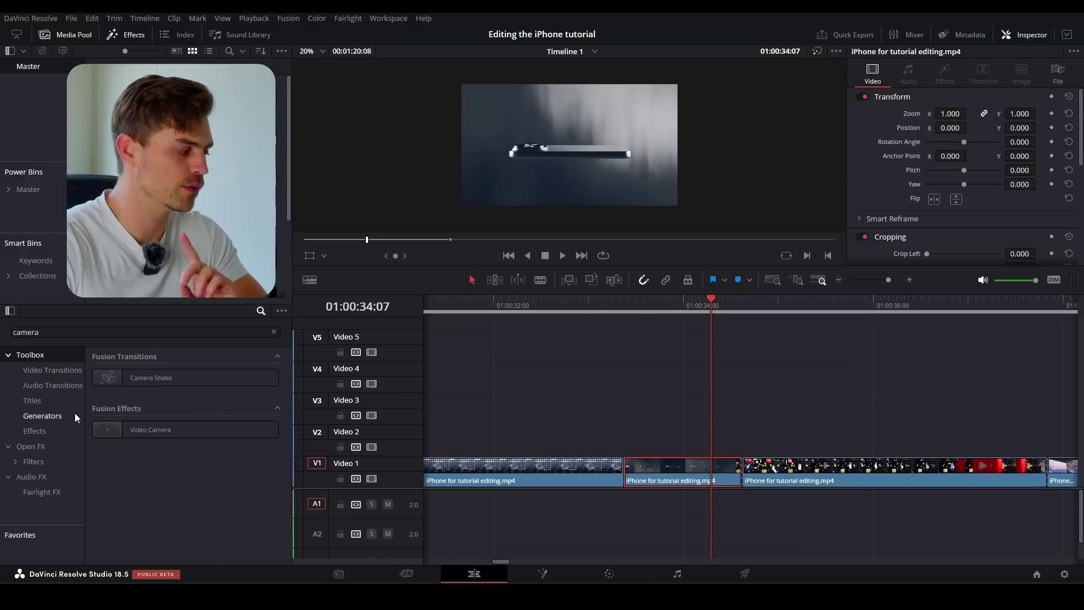
left_click(39, 447)
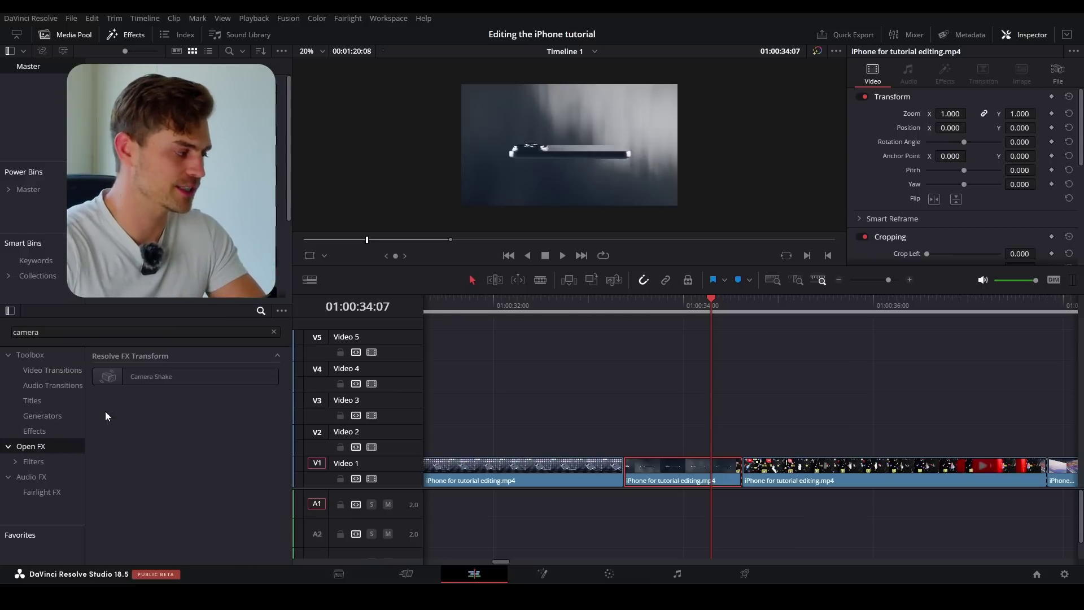
left_click(145, 382)
left_click_drag(144, 381, 687, 468)
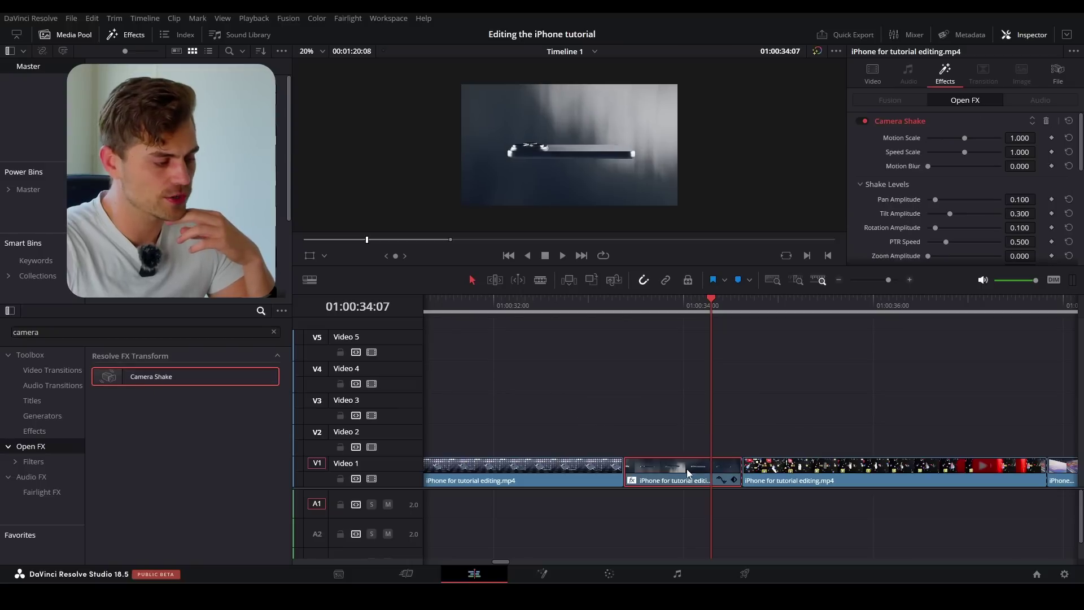
Step: Play the side-view phone clip from near its start to check the camera shake, stopping at 01:00:34:06
key("space")
left_click(646, 304)
key("space")
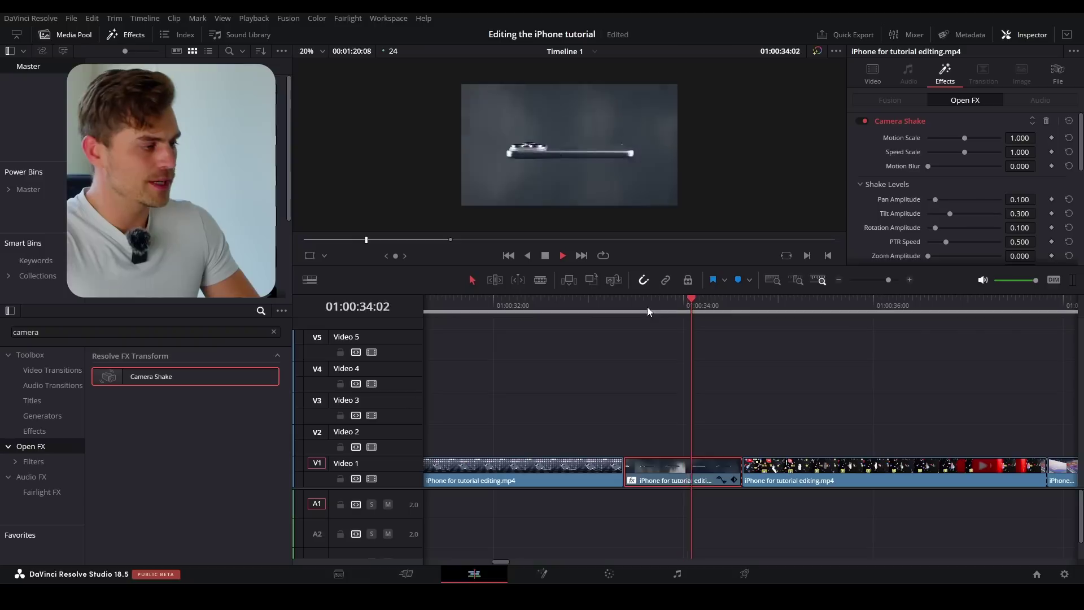
key("space")
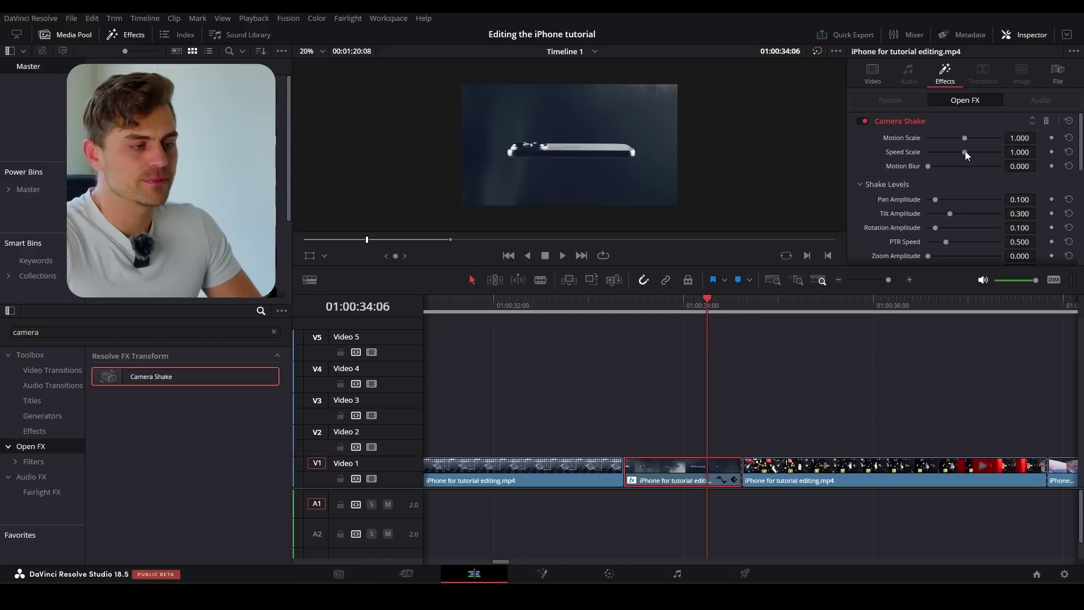
Step: Set the Camera Shake Speed Scale to 2.000 and play the side-view phone clip from its start
left_click_drag(964, 151, 1002, 151)
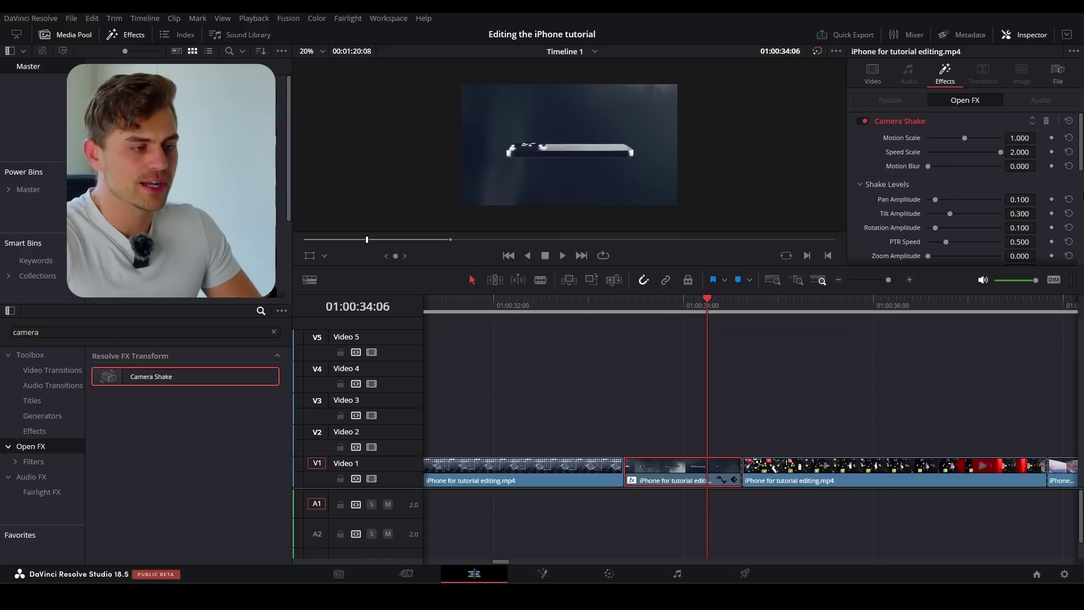
left_click(629, 308)
key("space")
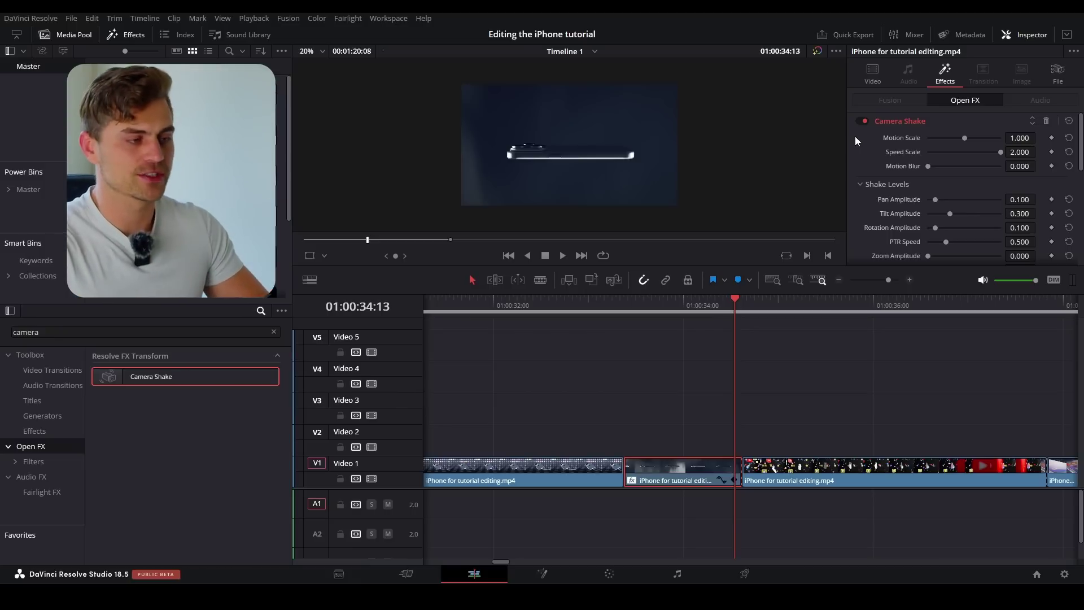
Step: Reduce the Camera Shake Motion Scale to about 0.217 and play the side-view phone clip twice
left_click_drag(965, 138, 936, 137)
left_click(632, 310)
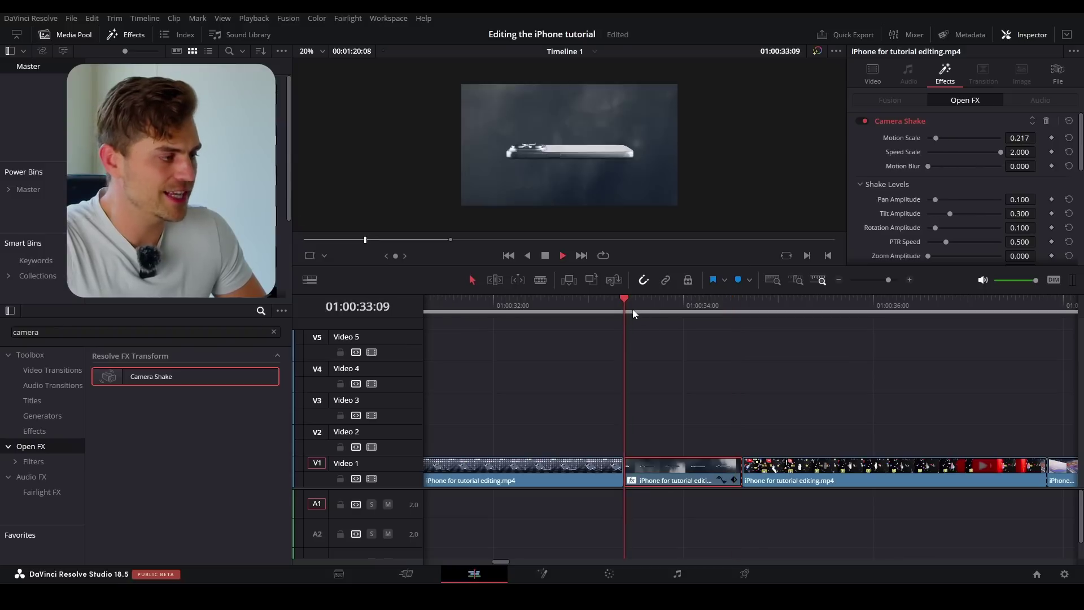
key("space")
key("space")
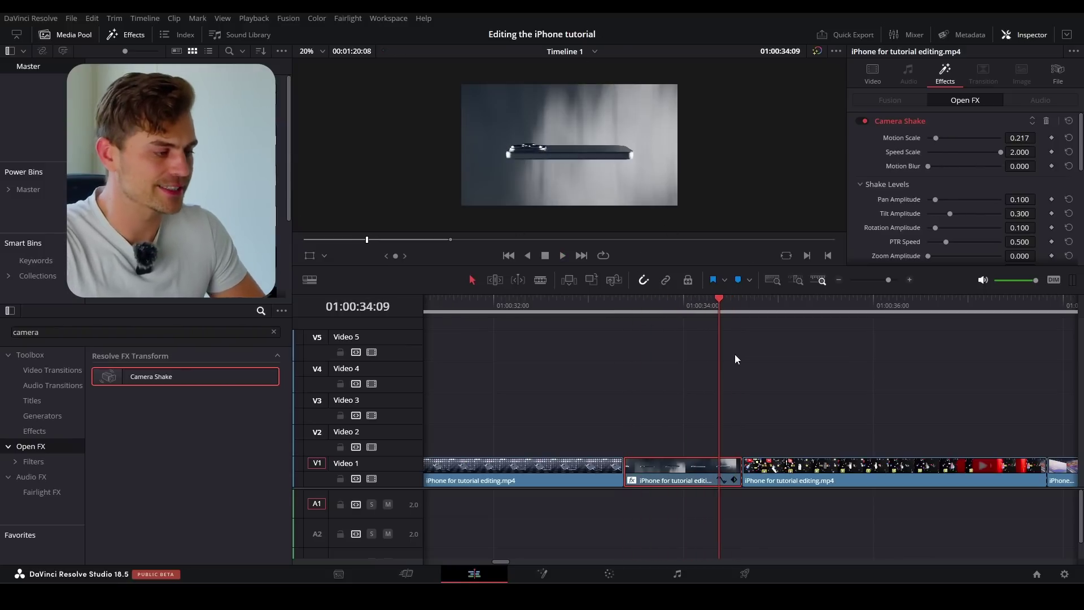
left_click(631, 314)
key("space")
key("space")
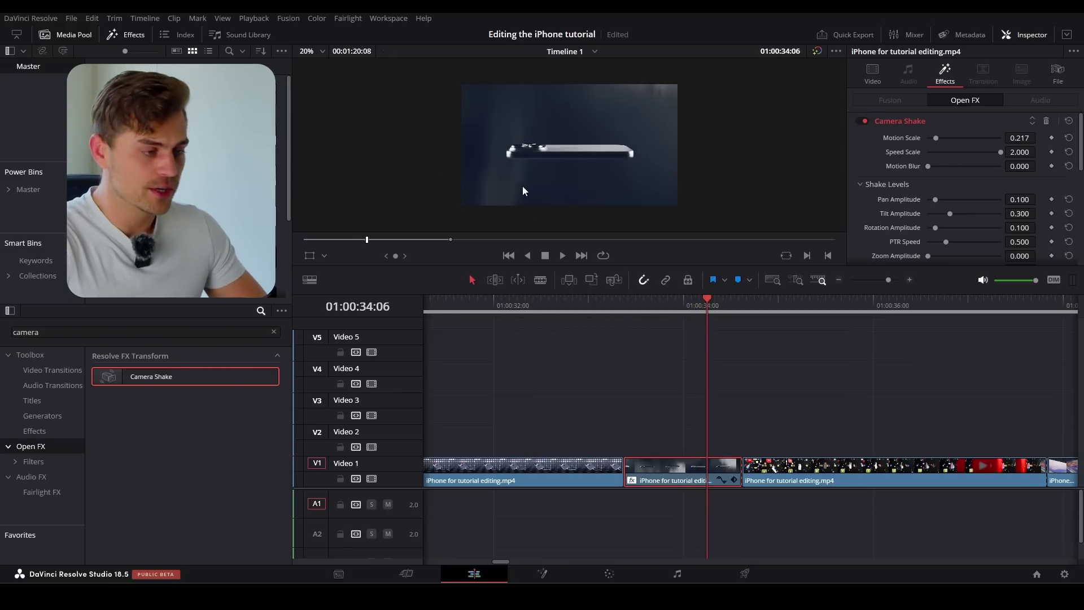
Step: Set the Camera Shake PTR Speed to 2.000 and play the side-view phone clip from its start
scroll(895, 175, "down", 1)
scroll(895, 175, "up", 1)
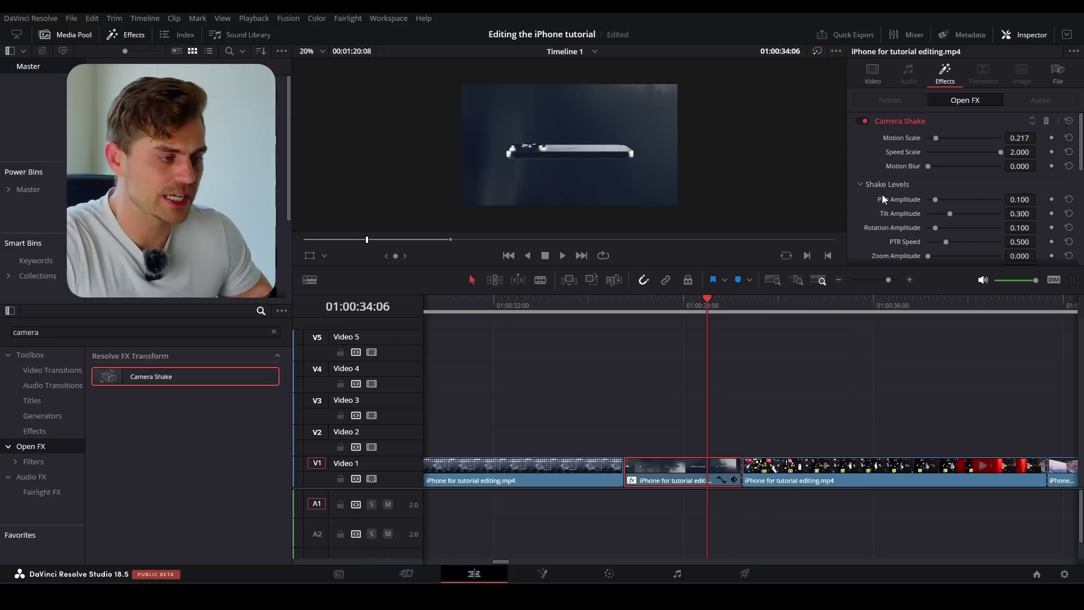
scroll(885, 208, "down", 1)
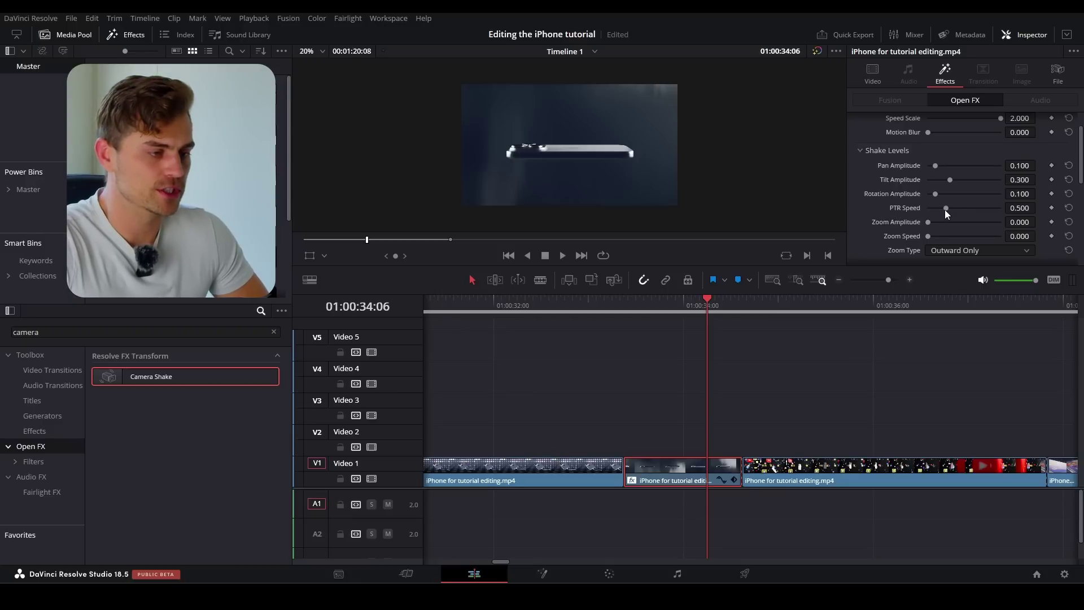
left_click_drag(944, 209, 1032, 218)
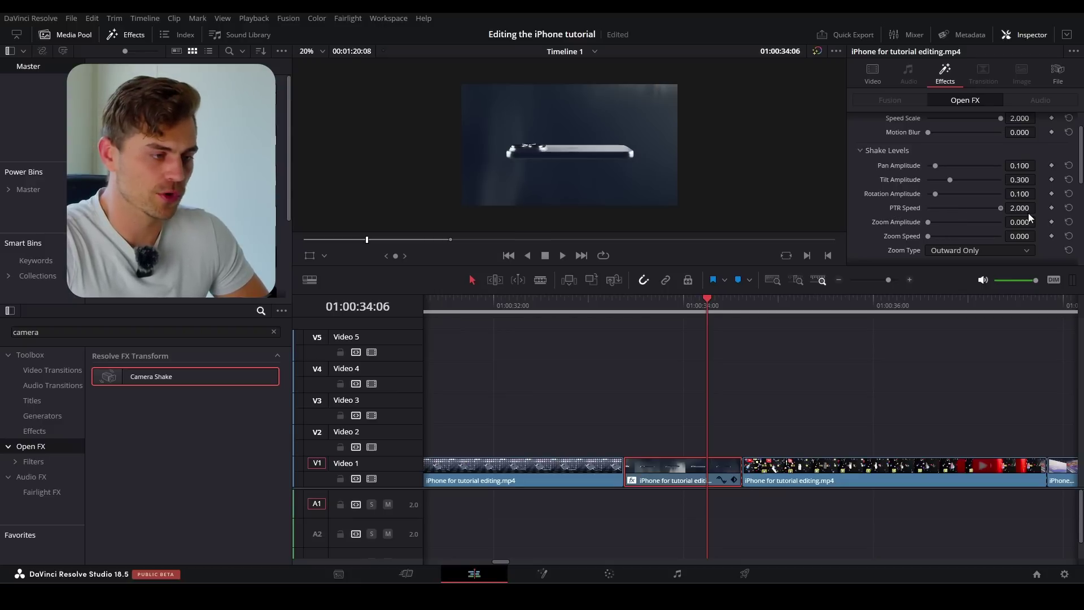
left_click(628, 305)
key("space")
left_click(637, 310)
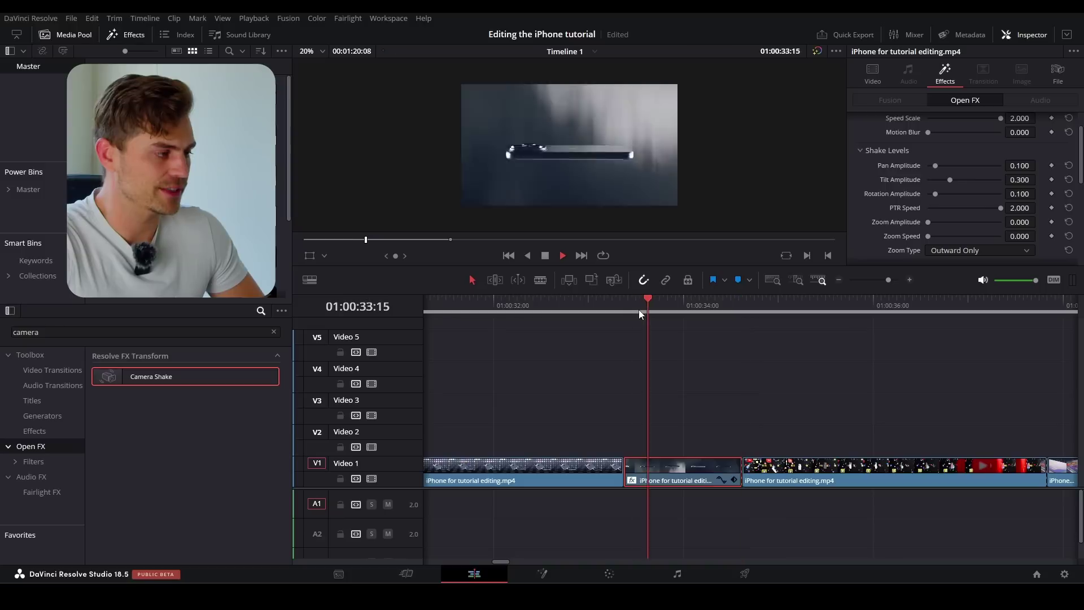
key("space")
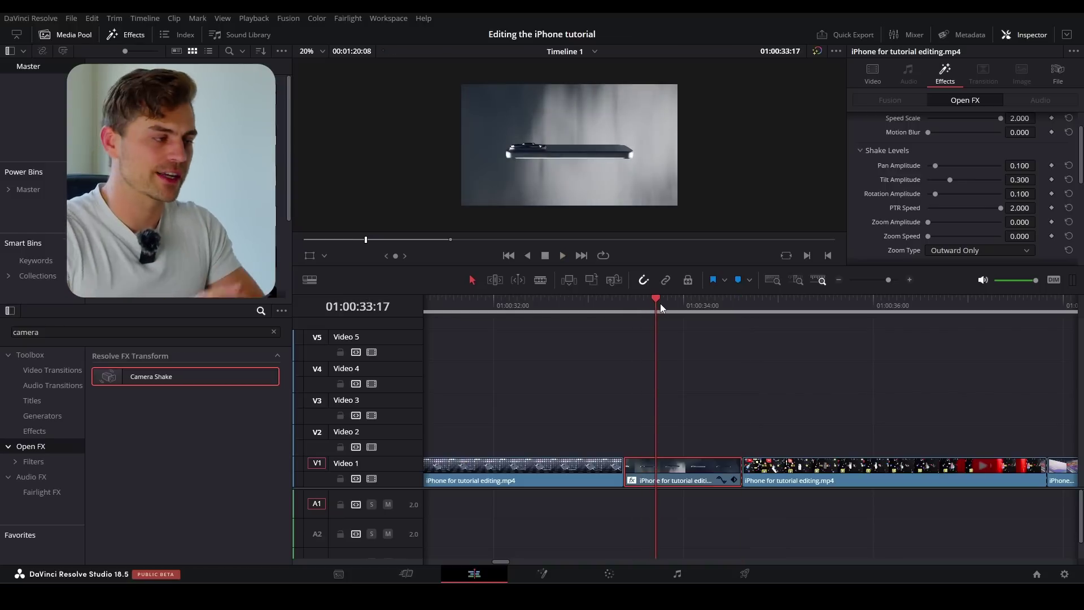
Step: Raise the Camera Shake Rotation Amplitude to about 0.830, preview the shake, and return to the clip's start at 01:00:33:09
left_click_drag(934, 195, 988, 195)
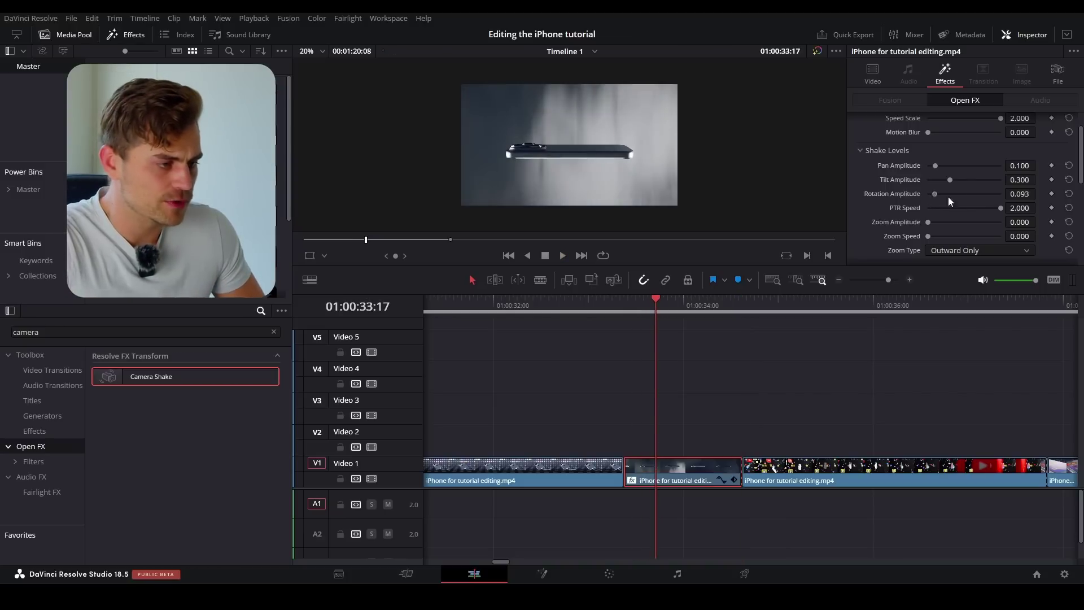
left_click(638, 306)
key("space")
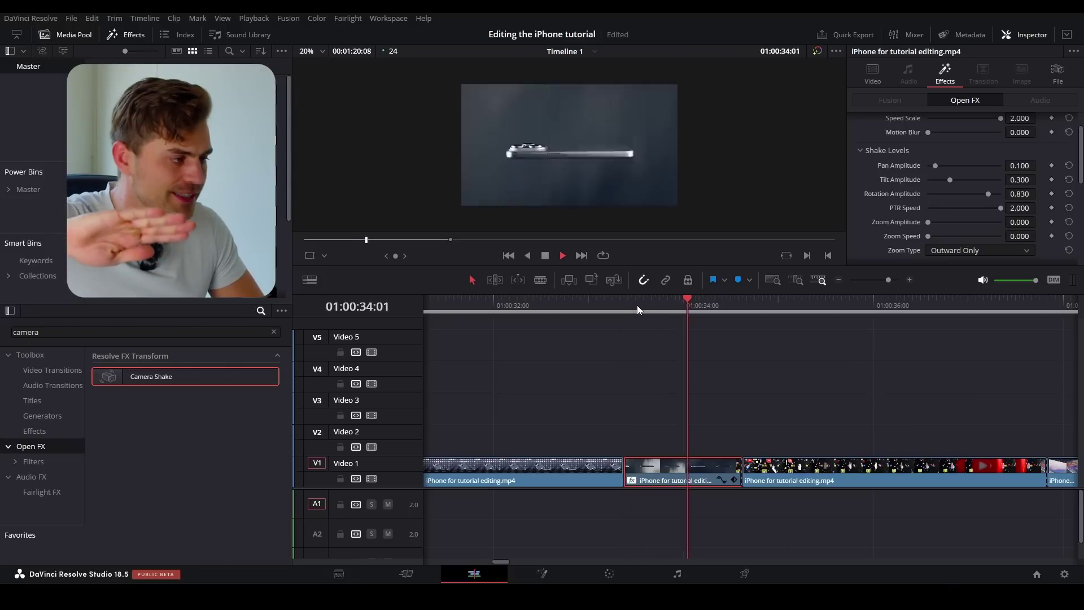
key("space")
key("space")
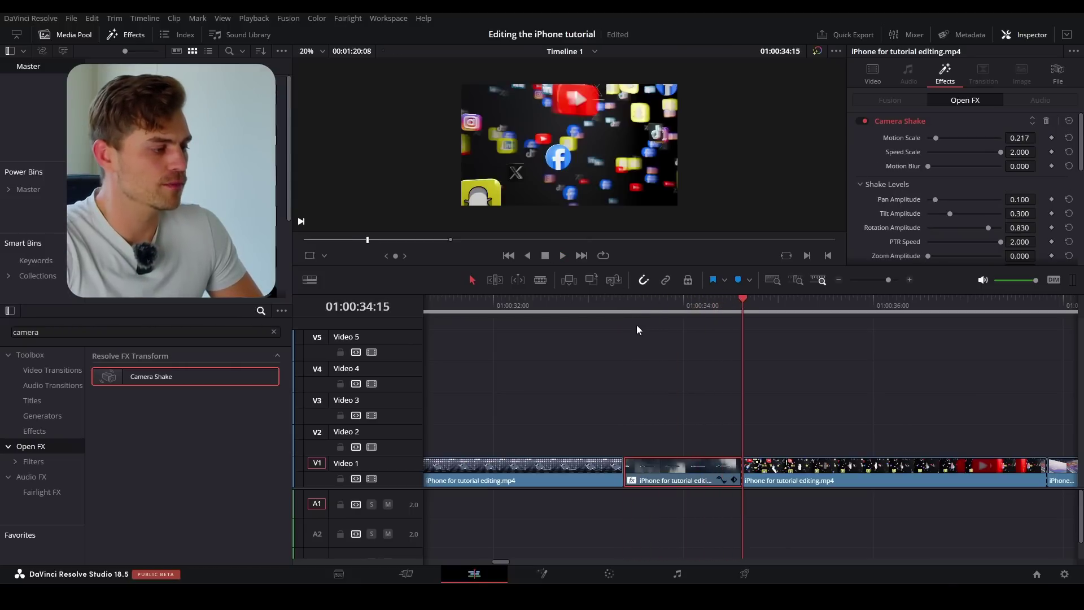
left_click(630, 308)
key("space")
left_click(623, 305)
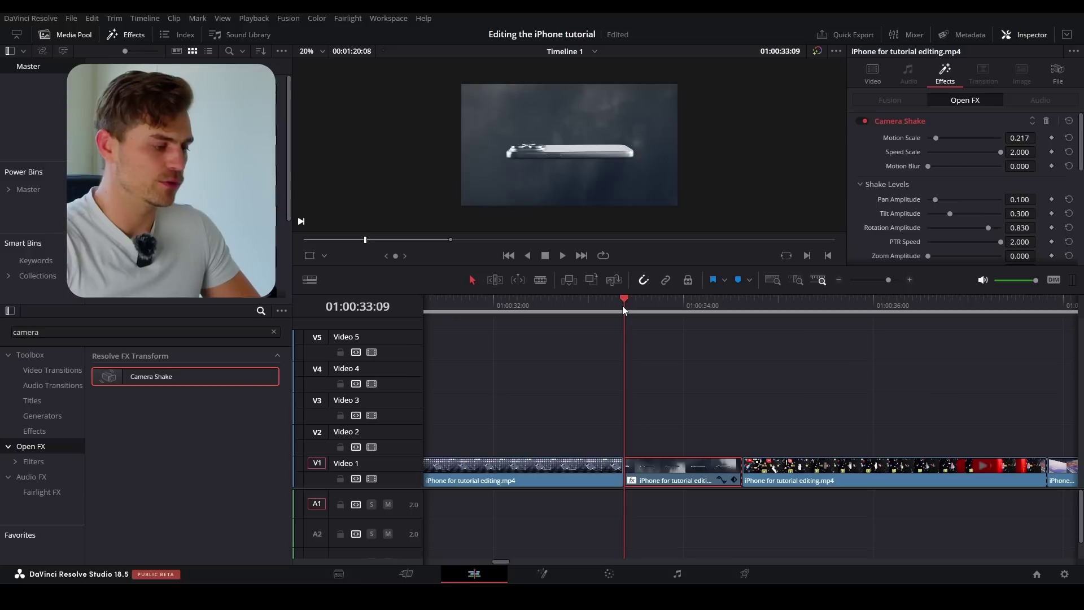
Step: Keyframe the side-view phone clip's Zoom at 1.150, plus its Position and Rotation Angle, at 01:00:33:09
left_click(872, 73)
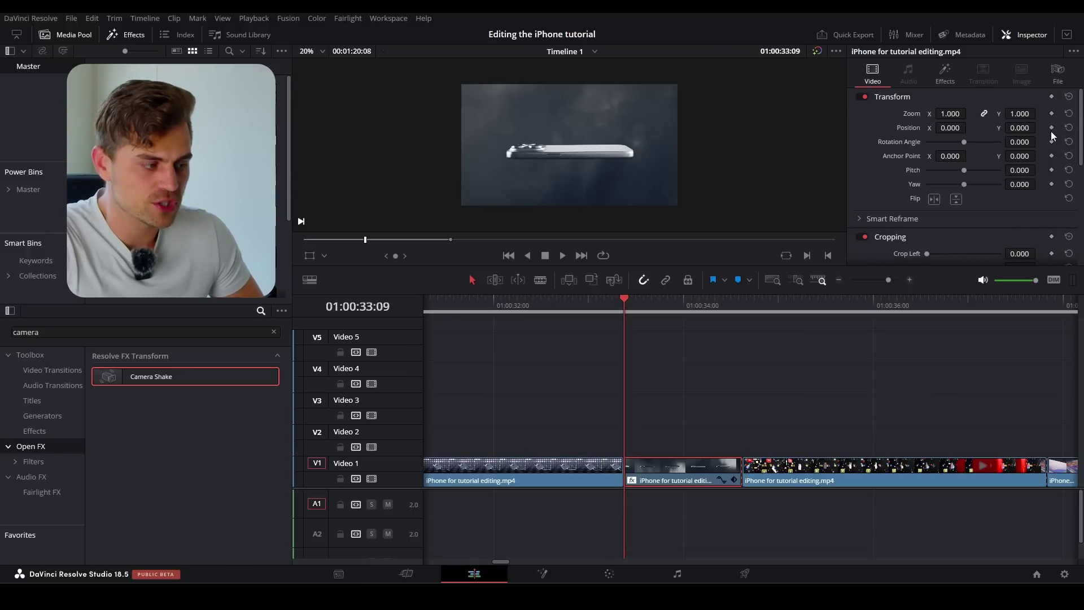
left_click(1052, 114)
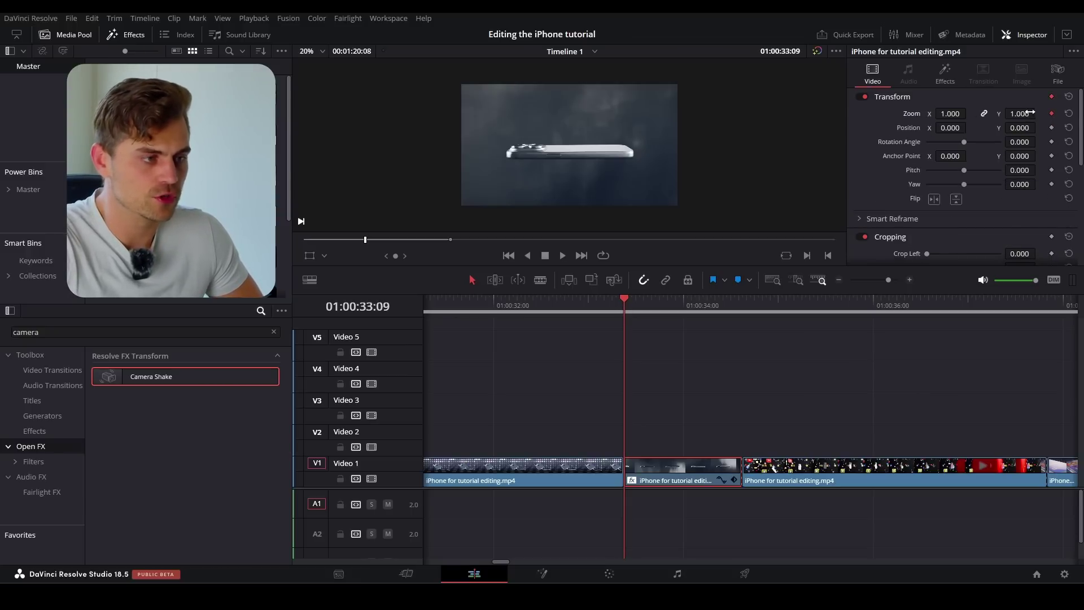
left_click_drag(1030, 112, 1042, 113)
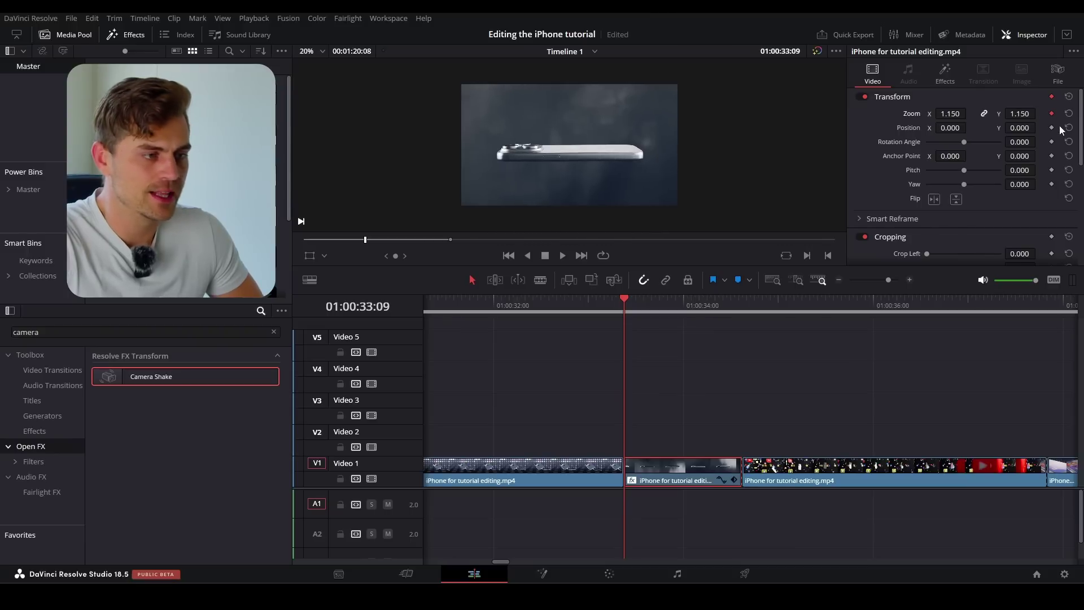
left_click(1052, 129)
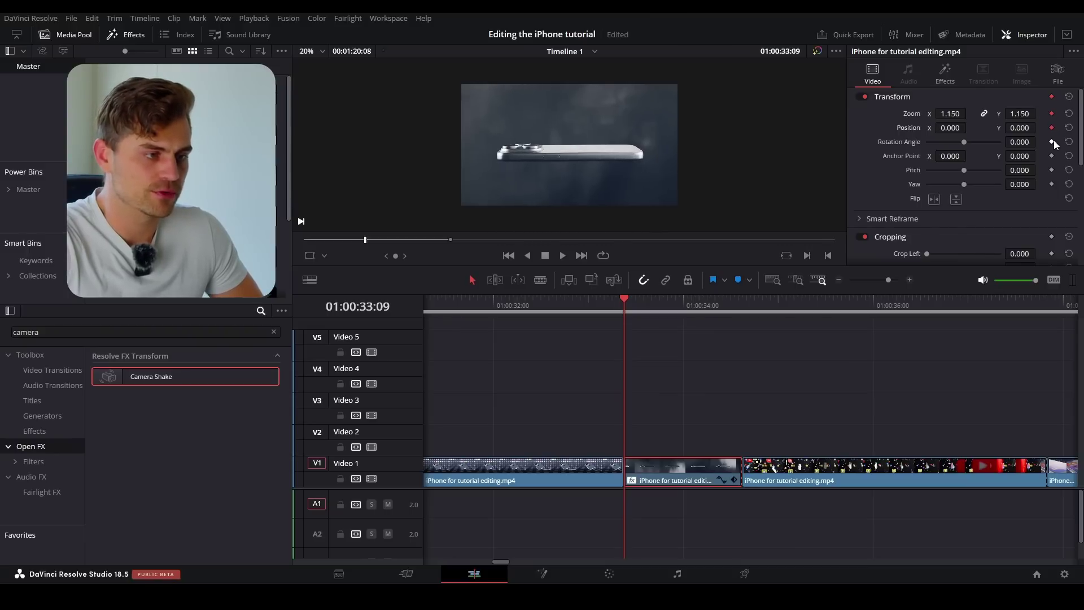
left_click(1052, 142)
Step: Set the side-view phone clip's Rotation Angle to -6.300 at 01:00:34:14 and play the clip back
left_click_drag(629, 306, 740, 315)
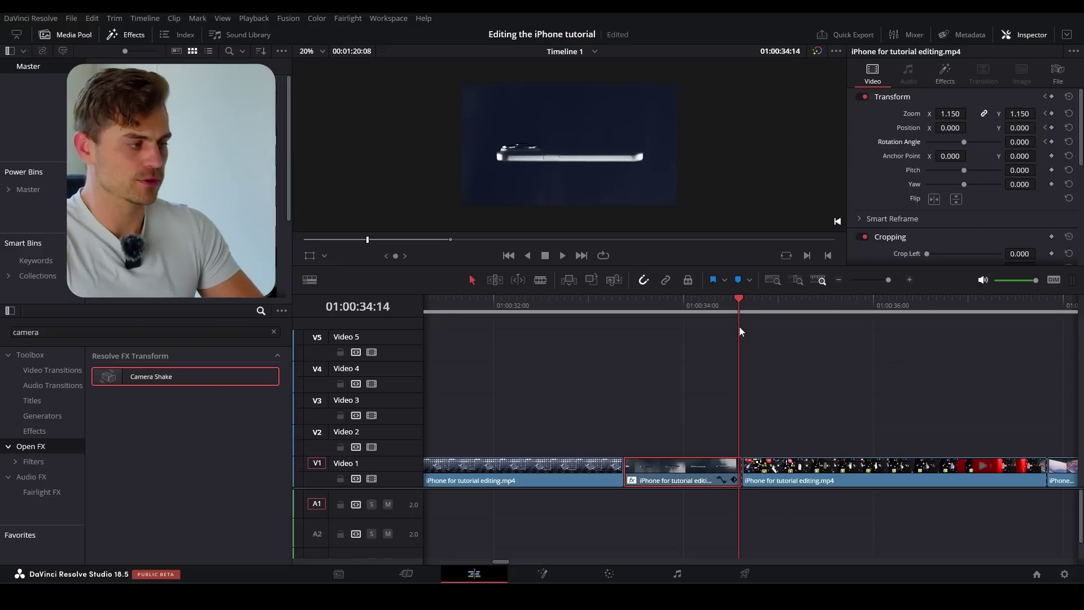
mouse_move(1024, 142)
left_mouse_down()
mouse_move(1008, 142)
mouse_move(1039, 142)
left_mouse_up()
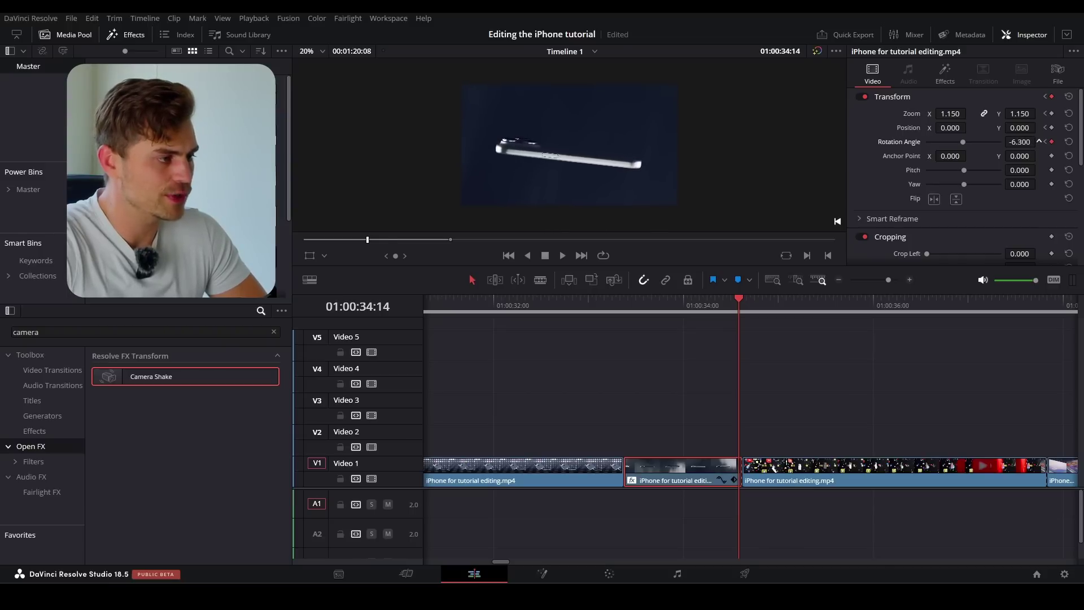
left_click(622, 310)
key("space")
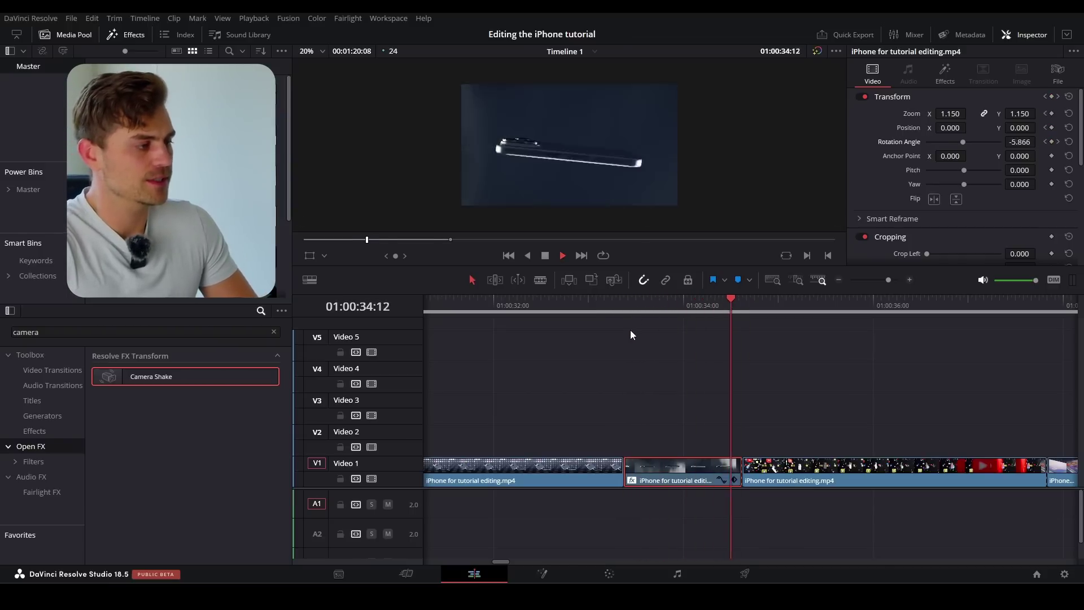
key("space")
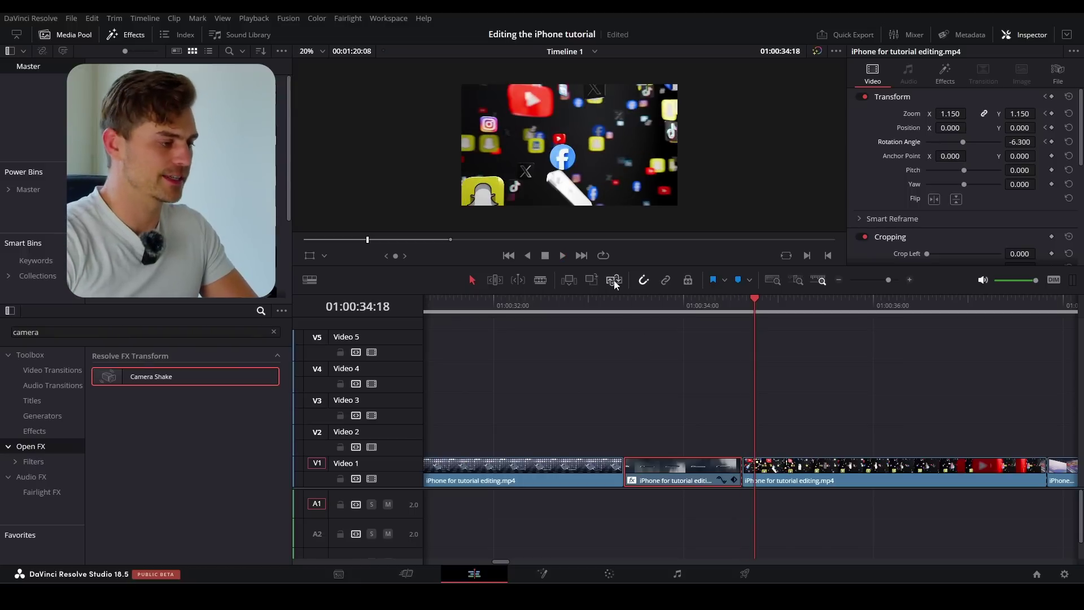
Step: Replay the rotating side-view phone clip twice, stopping at 01:00:34:05, and save the project
left_click(623, 309)
key("space")
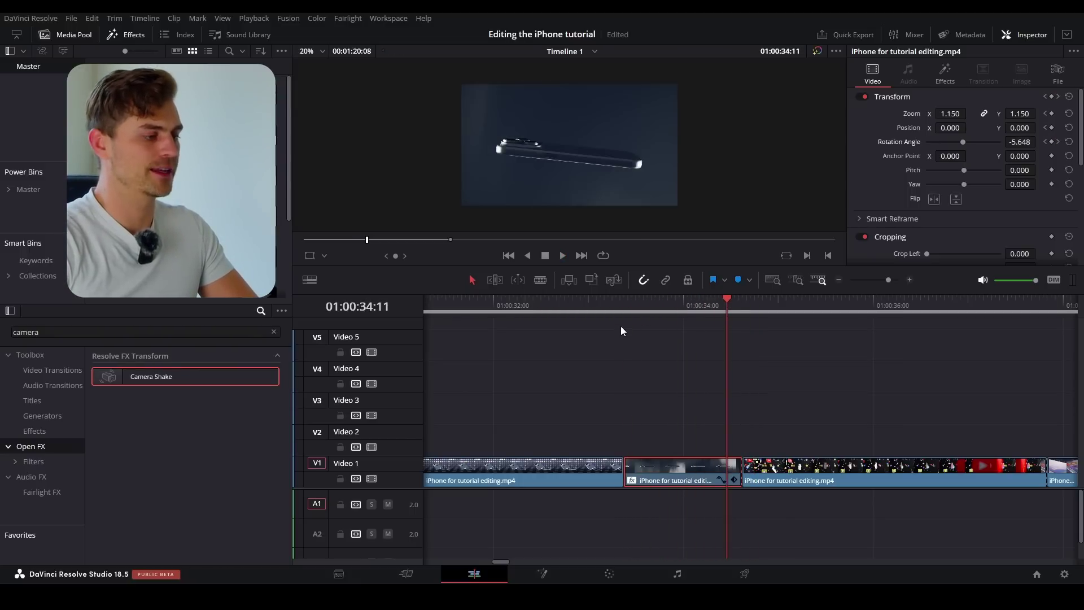
left_click(599, 310)
key("space")
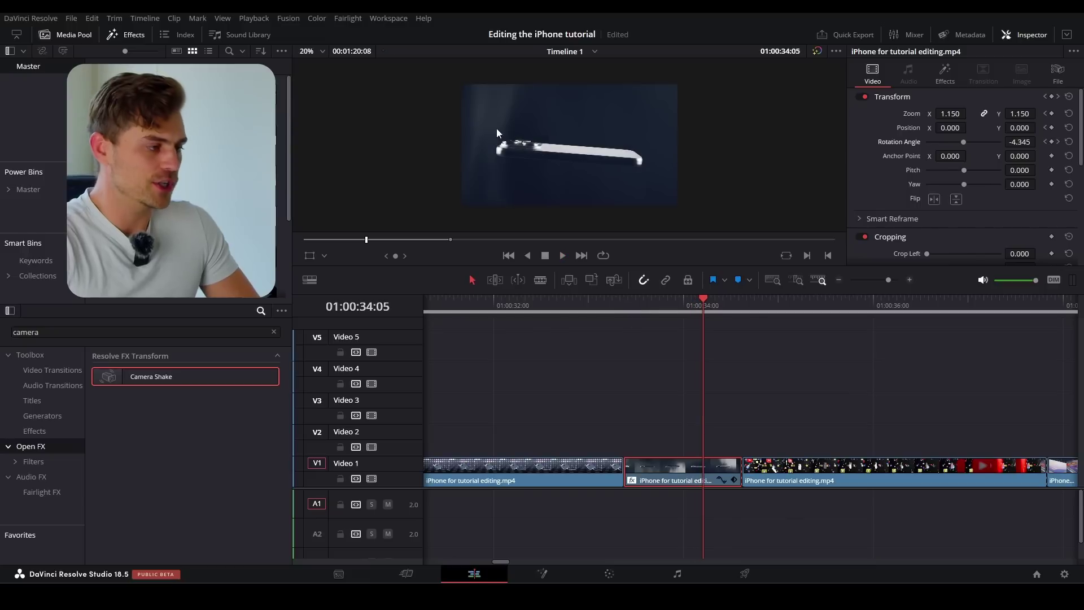
key("ctrl+s")
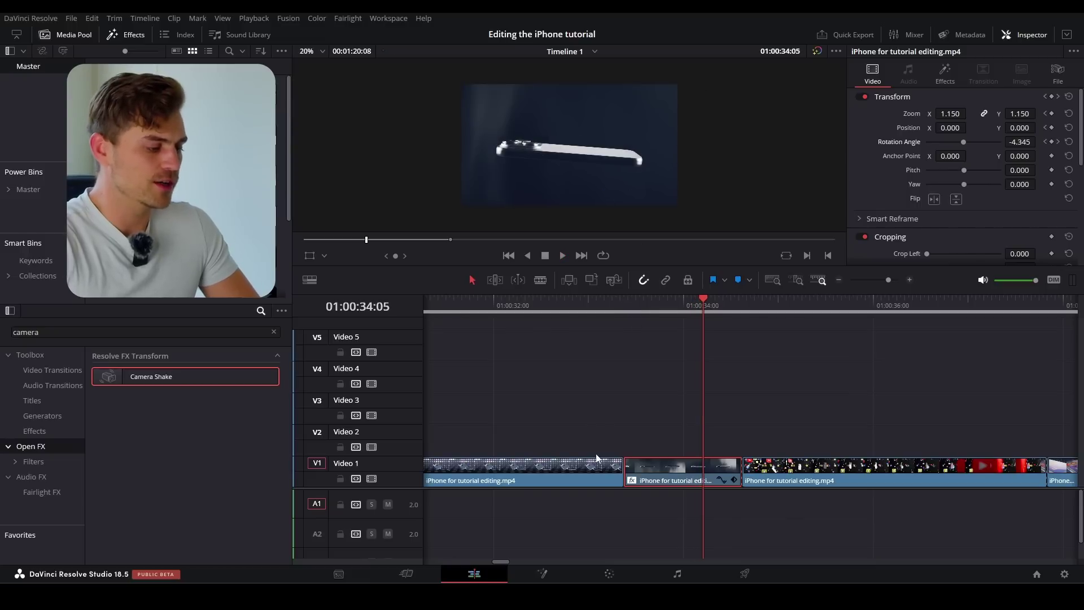
Step: Switch to File Explorer and place "Bokeh Overlay Light Leaks with blurred lens" from Downloads on Video 3, aligned with the side-view phone clip's start
left_click(593, 593)
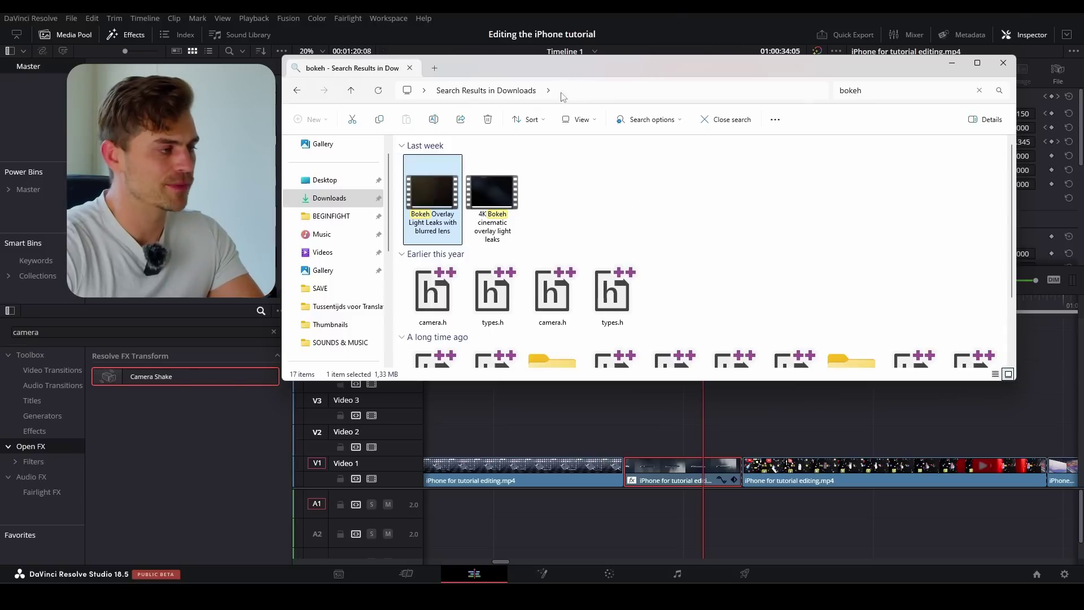
left_click_drag(601, 62, 386, 40)
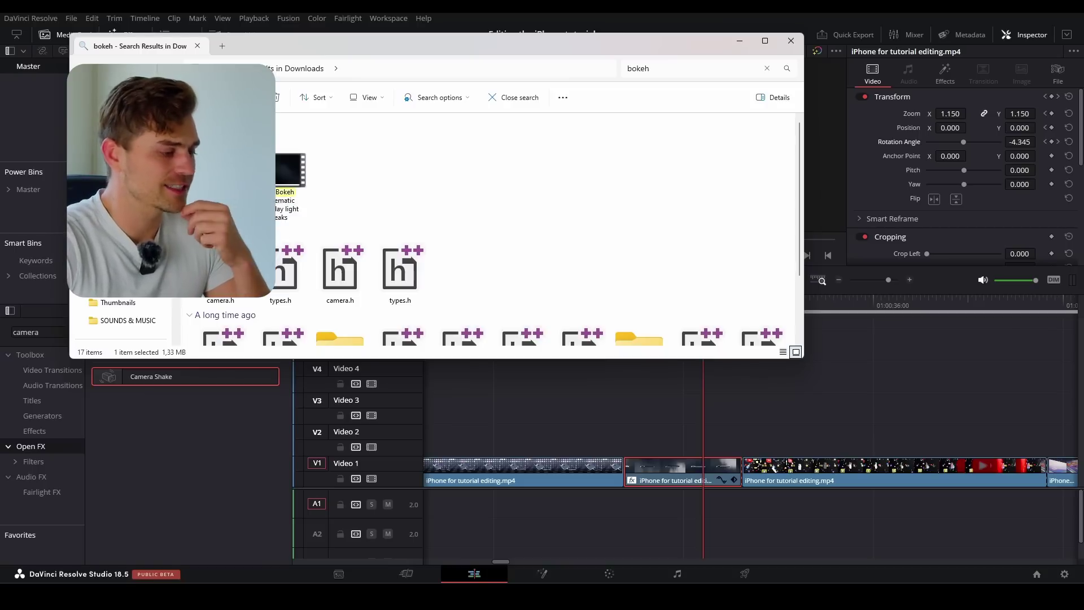
left_click_drag(289, 169, 584, 405)
left_click_drag(666, 400, 639, 404)
key("ctrl+minus")
key("BackSpace")
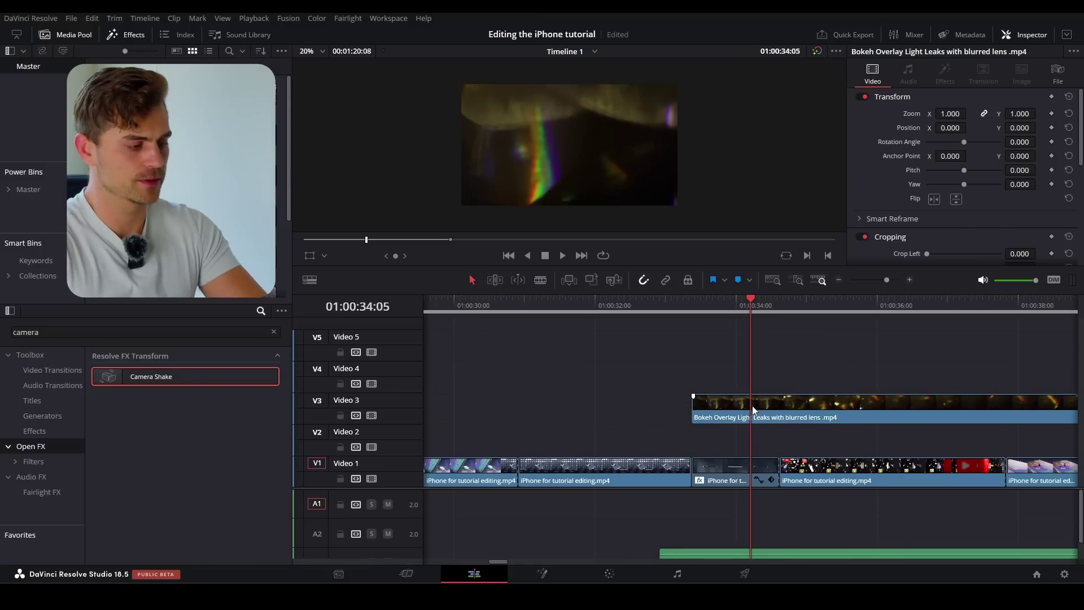
Step: Cut the bokeh overlay on Video 3 at the end of the side-view phone clip and delete the excess
key("b")
left_click(795, 409)
key("a")
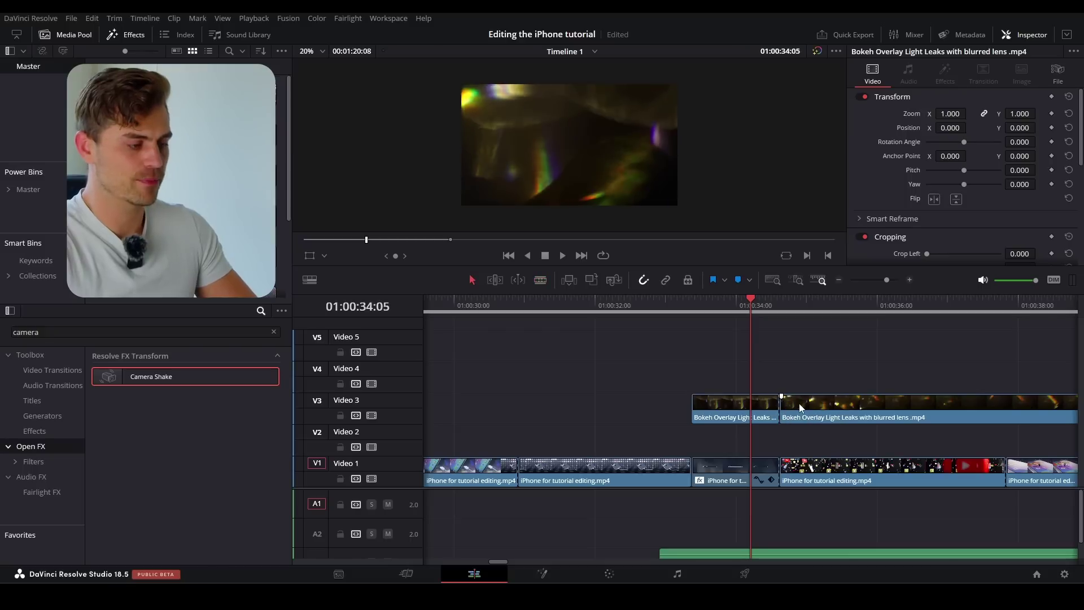
left_click(800, 406)
key("BackSpace")
Step: Delete the bokeh overlay's audio on A3 and move the trimmed overlay video down to Video 2
scroll(845, 534, "down", 1)
left_click(848, 538)
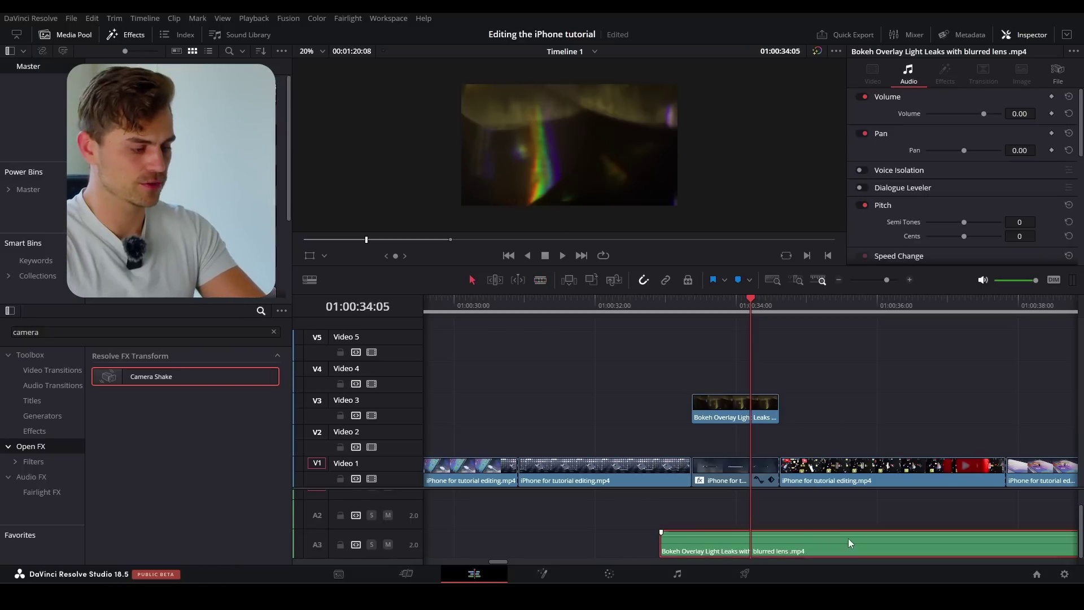
key("Delete")
left_click_drag(751, 402, 752, 434)
Step: Change the bokeh overlay's Composite Mode to Add so it blends over the side-view phone clip
scroll(599, 176, "up", 2)
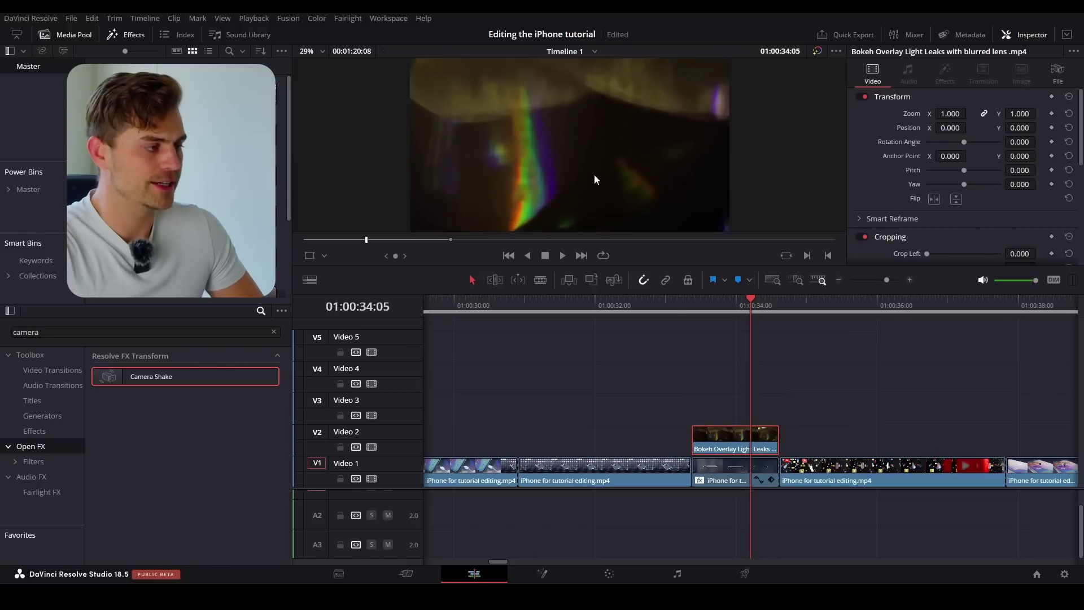
scroll(594, 174, "down", 1)
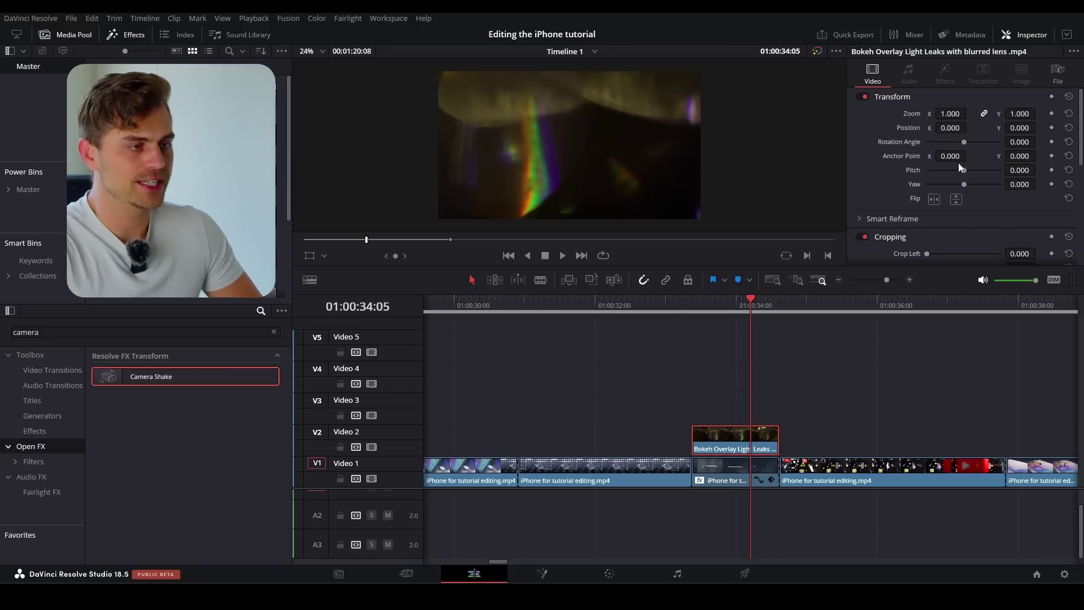
scroll(914, 111, "down", 5)
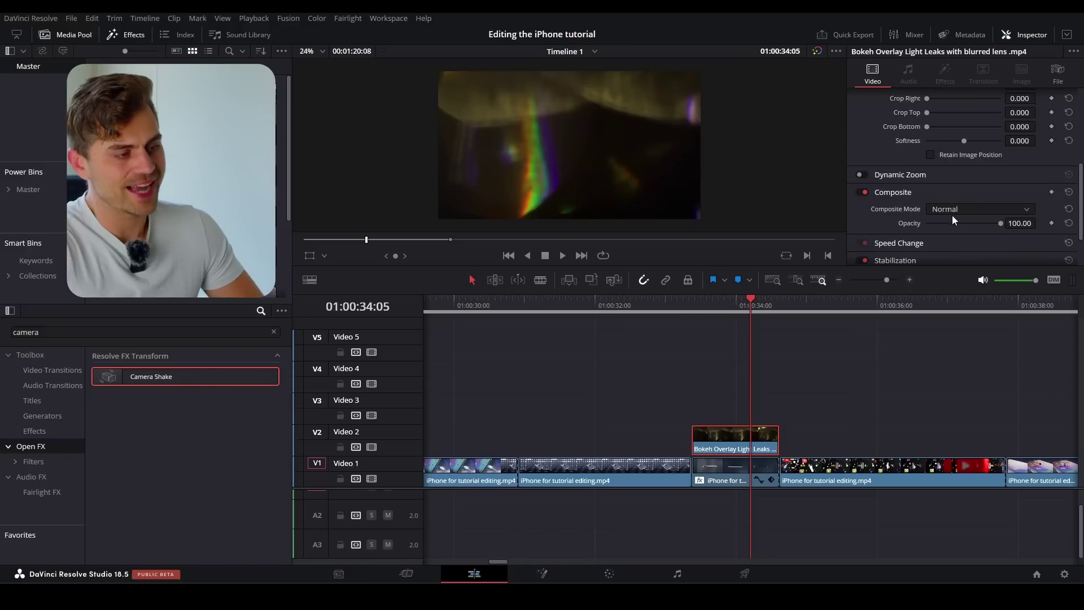
left_click(969, 210)
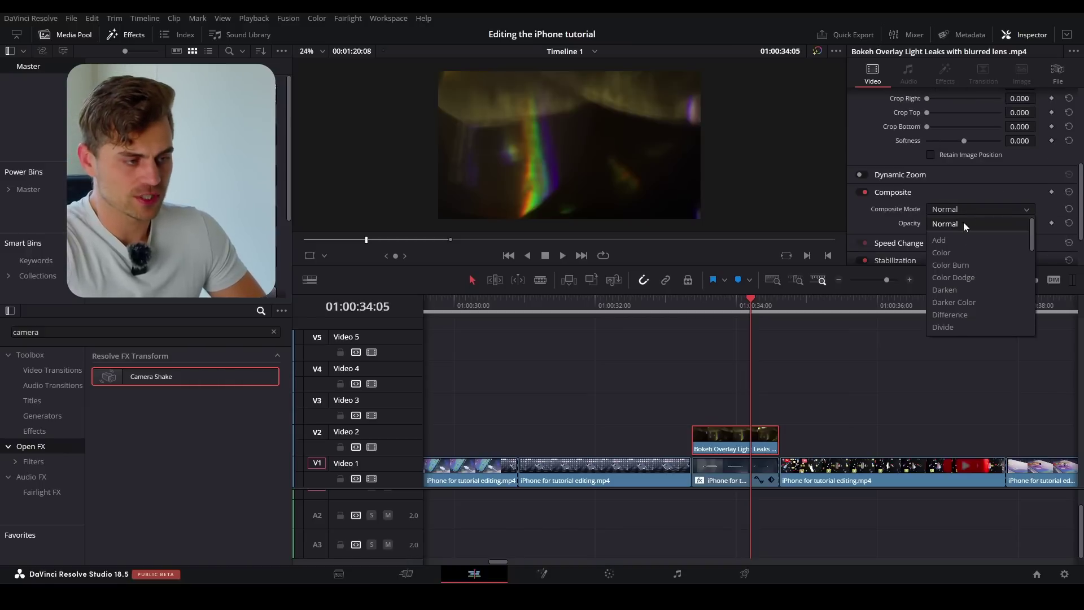
left_click(959, 240)
scroll(559, 155, "up", 1)
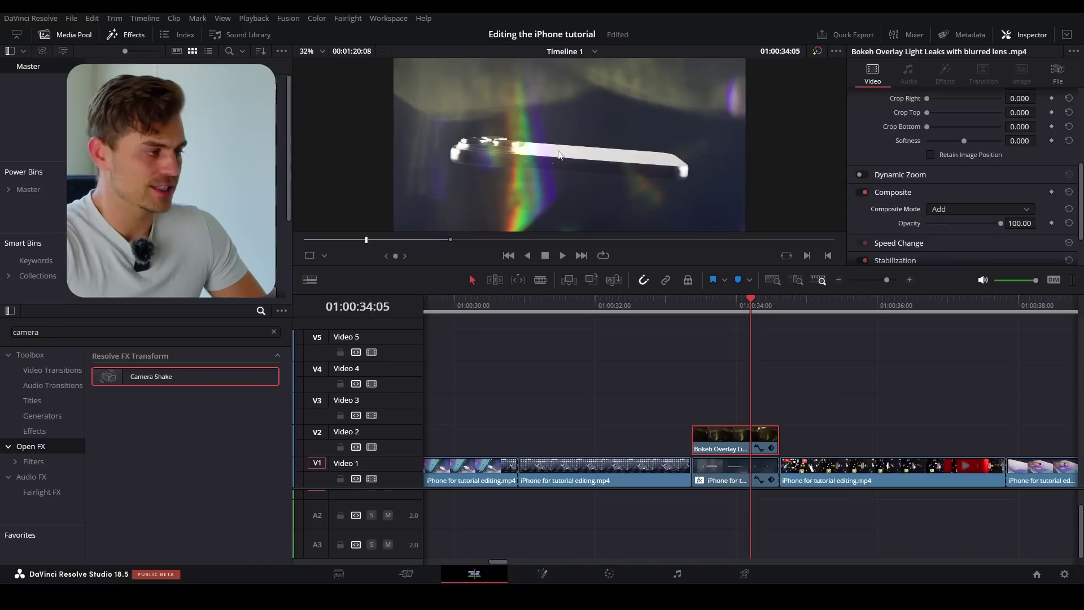
Step: Lower the bokeh overlay's opacity to 15.27 and play back the side-view phone section
scroll(559, 154, "up", 1)
left_click_drag(1001, 223, 939, 230)
scroll(587, 171, "down", 3)
left_click(679, 308)
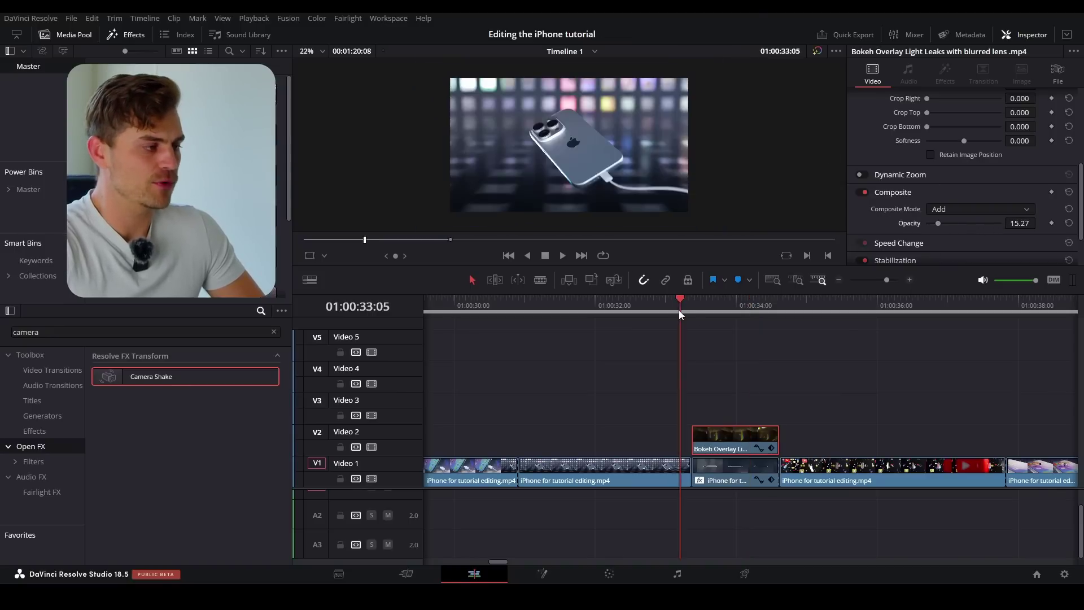
key("space")
key("space")
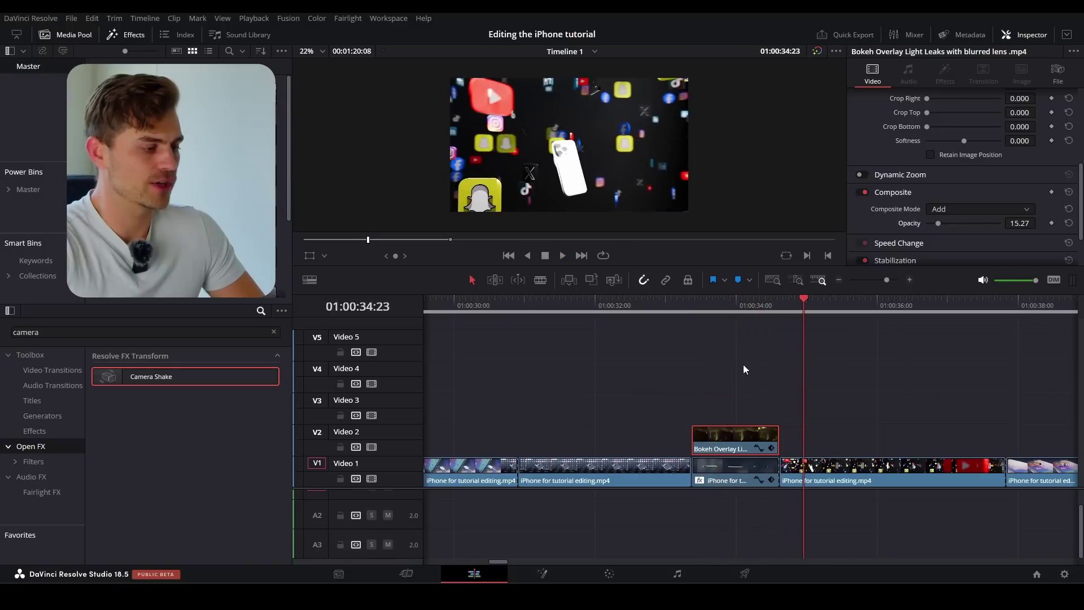
Step: Extend the bokeh overlay on Video 2 past both ends of the side-view phone clip and preview the section
left_click_drag(734, 441, 789, 433)
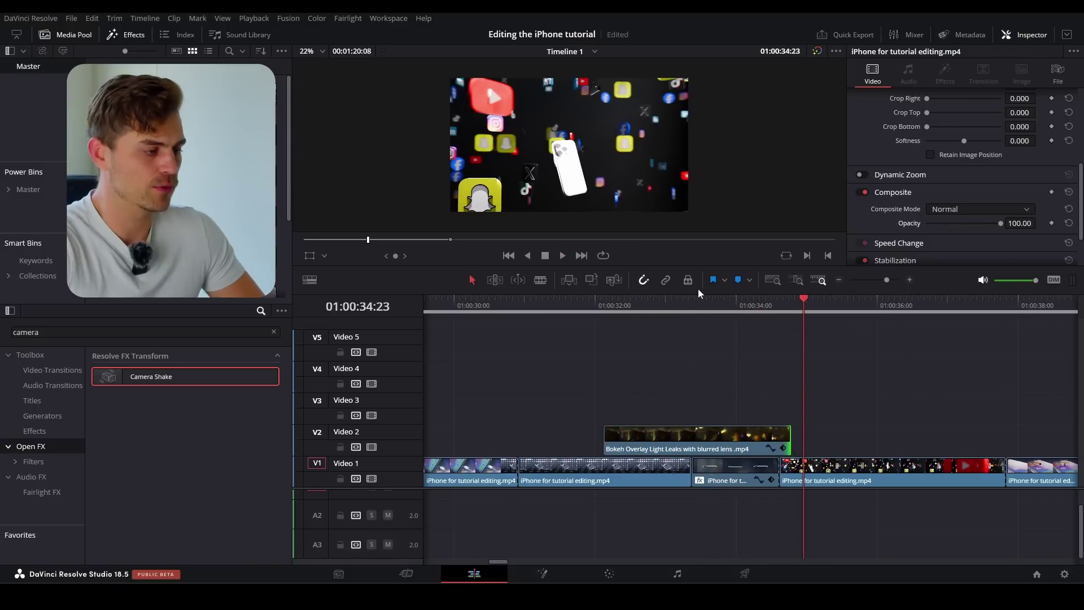
left_click(693, 308)
key("space")
left_click(686, 306)
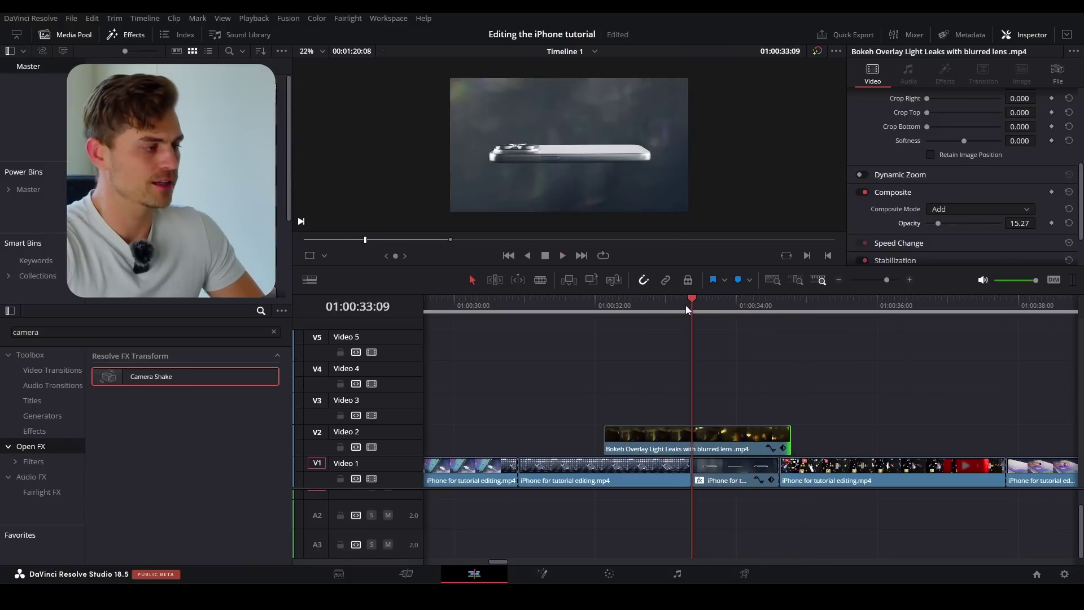
Step: Reduce the bokeh overlay's opacity to 8.40 and play back the blended shot
left_click_drag(941, 223, 934, 222)
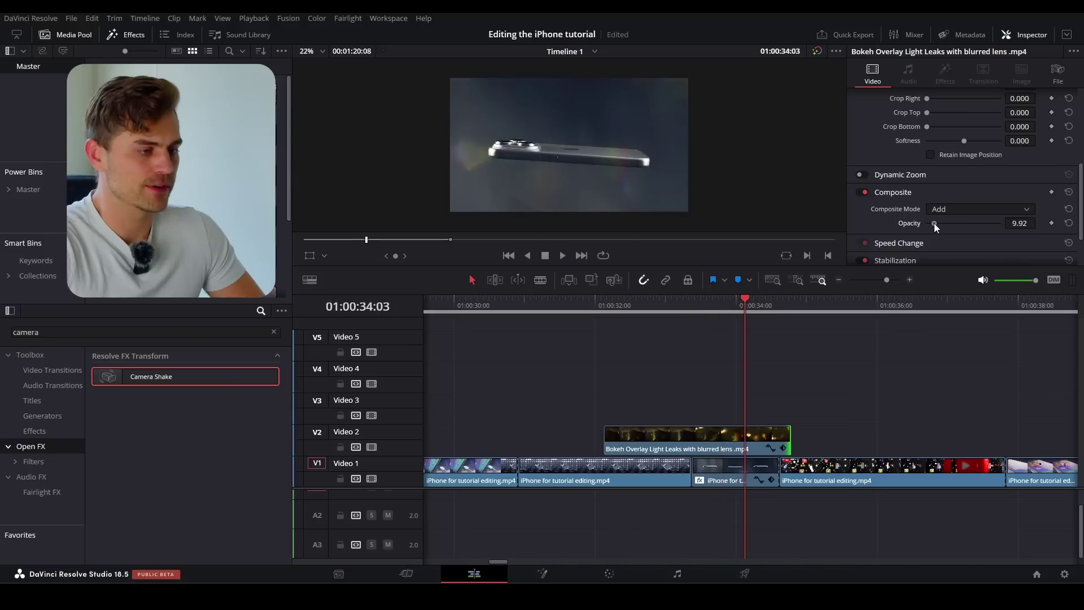
left_click(695, 307)
key("space")
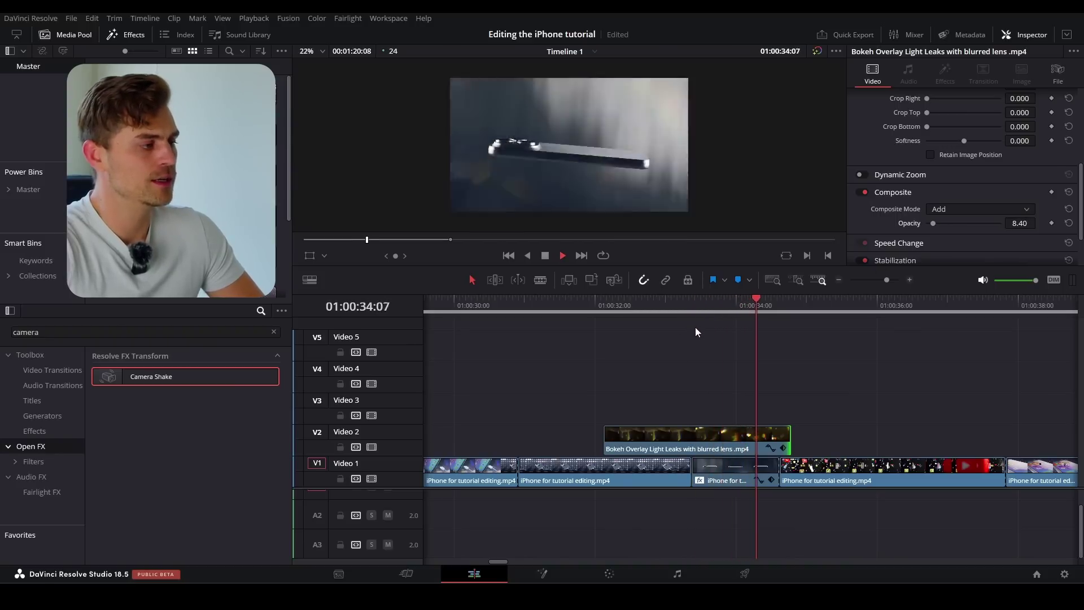
key("space")
Step: Cut the bokeh overlay at the start of the side-view phone clip and delete the part before it
key("b")
left_click(694, 444)
key("a")
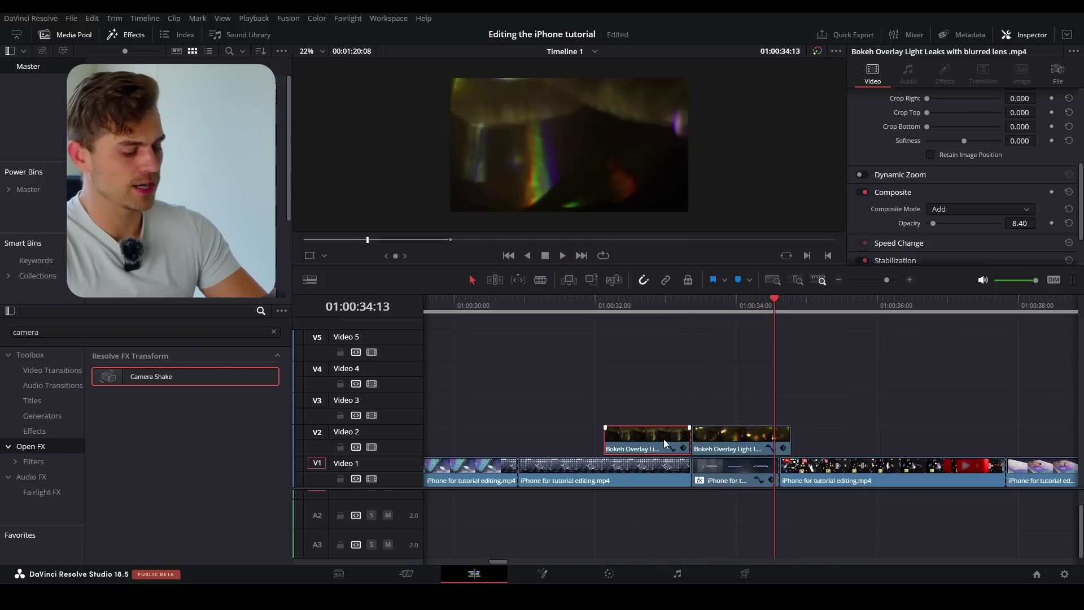
left_click(664, 441)
key("BackSpace")
Step: Trim the bokeh overlay's end to match the end of the side-view phone clip and play the section through
left_click(686, 311)
key("space")
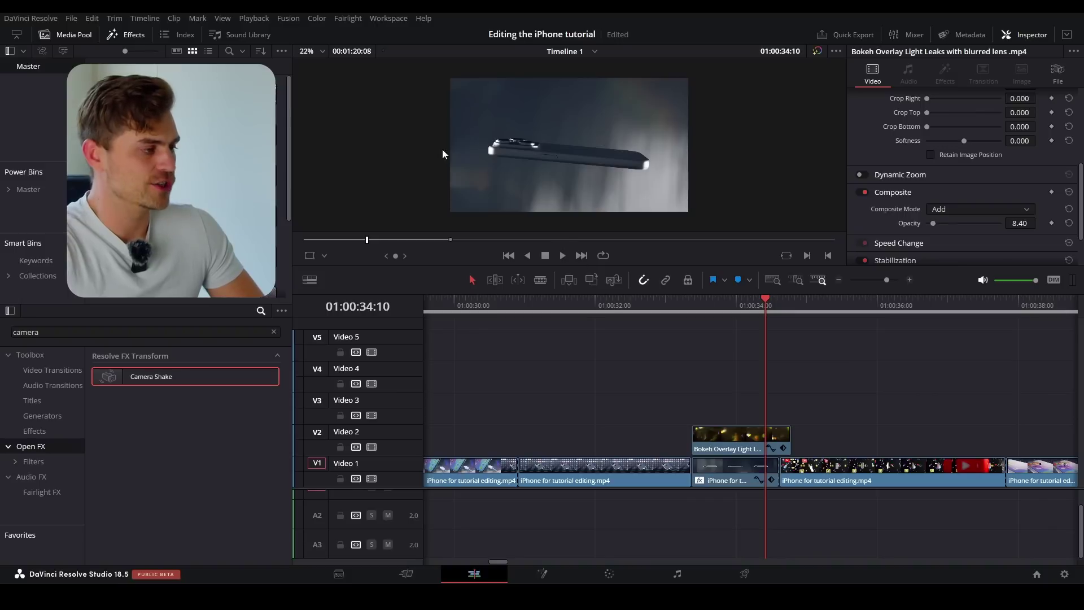
left_click(692, 299)
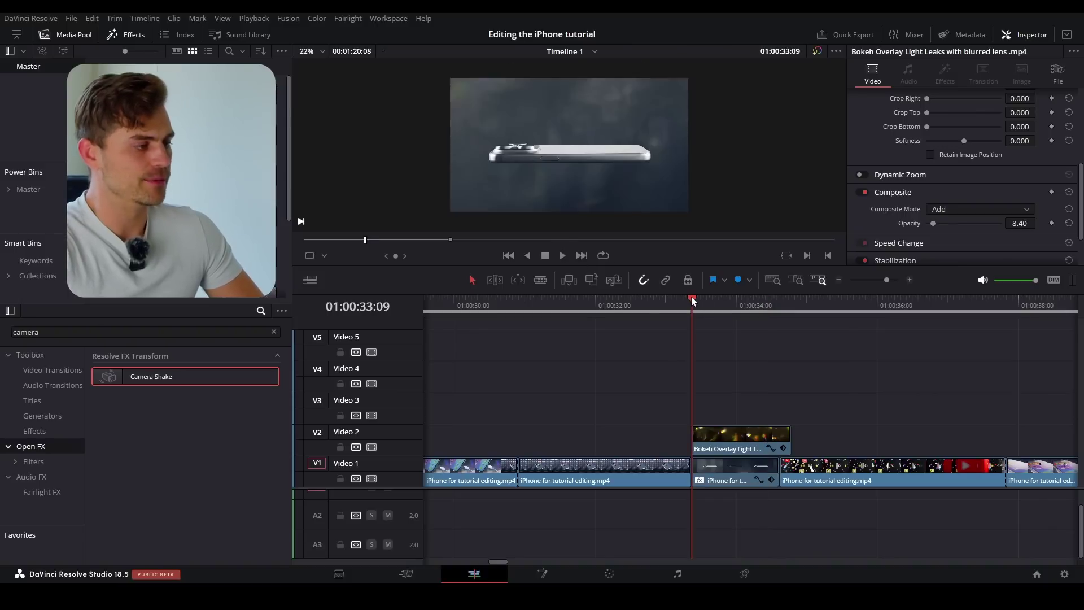
key("space")
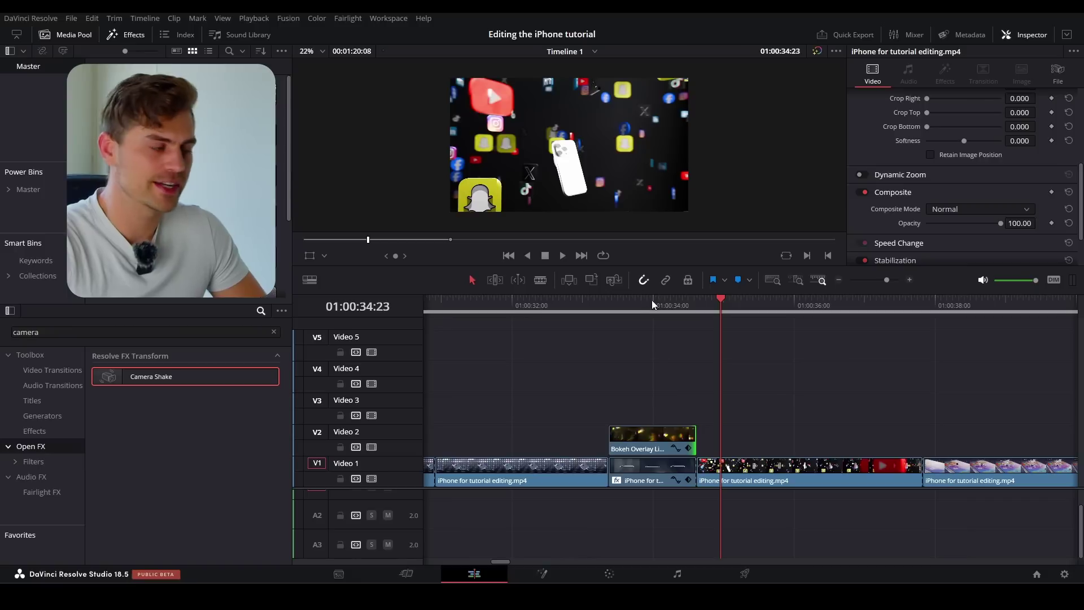
left_click(632, 311)
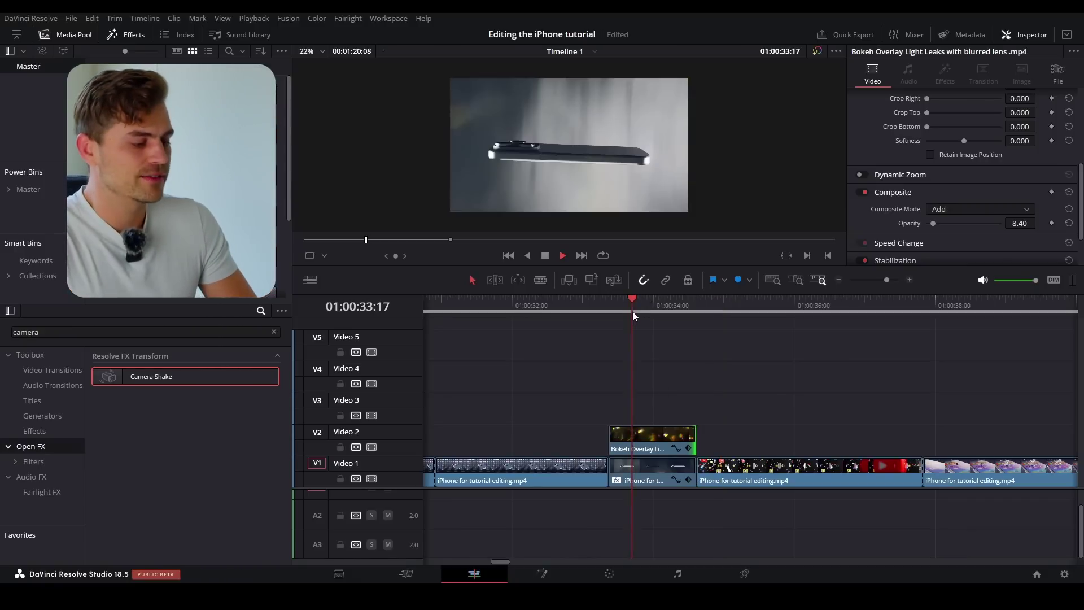
key("space")
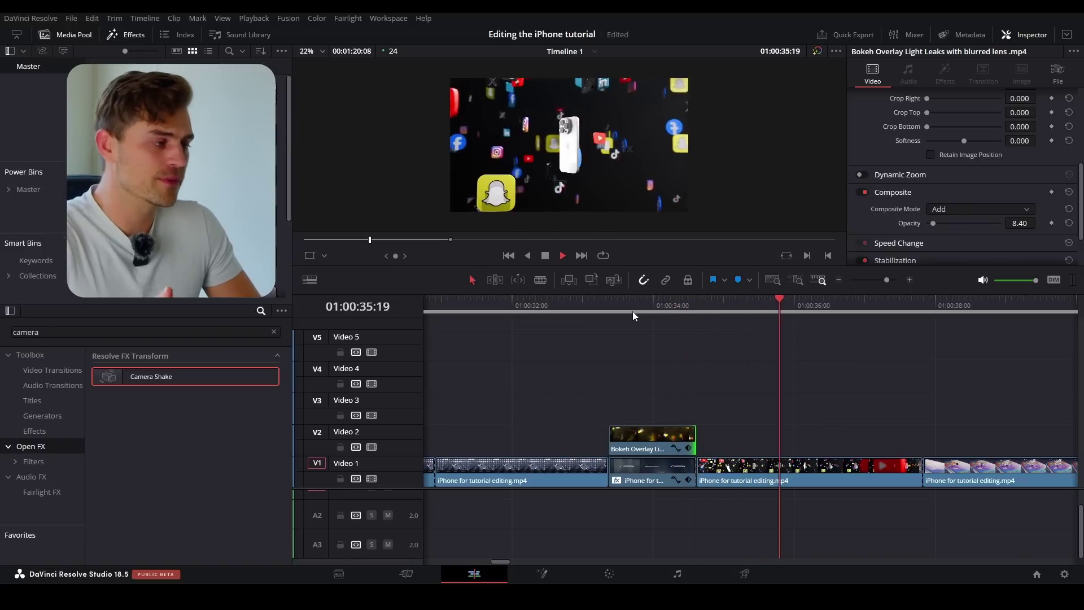
key("space")
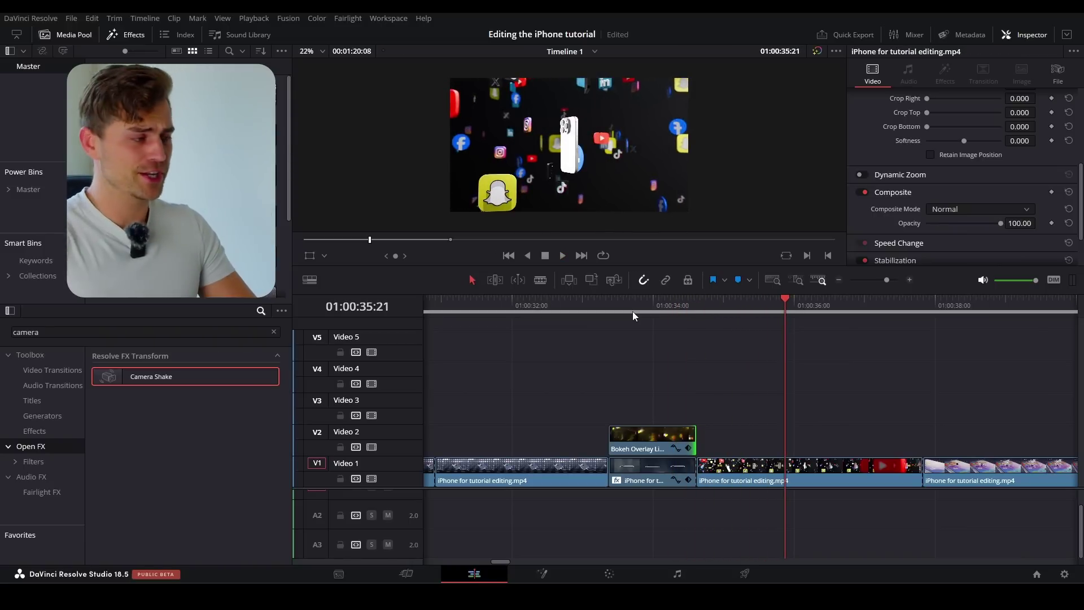
Step: Show retime controls on the phone clip with social media icons and add a speed point at 01:00:35:05
left_click(640, 309)
left_click(690, 306)
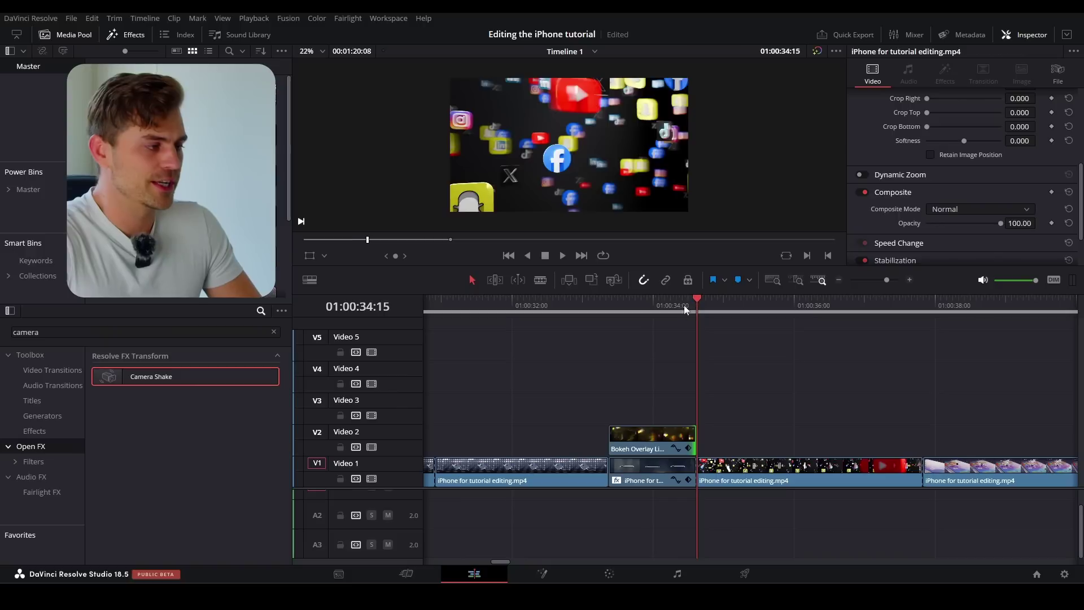
scroll(741, 367, "right", 3)
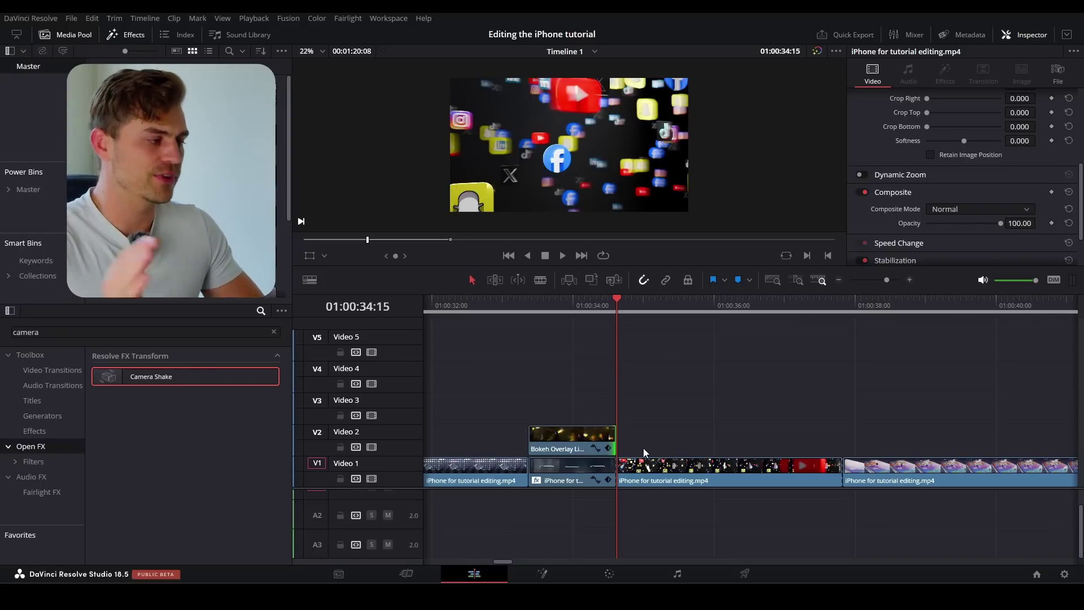
key("space")
key("space")
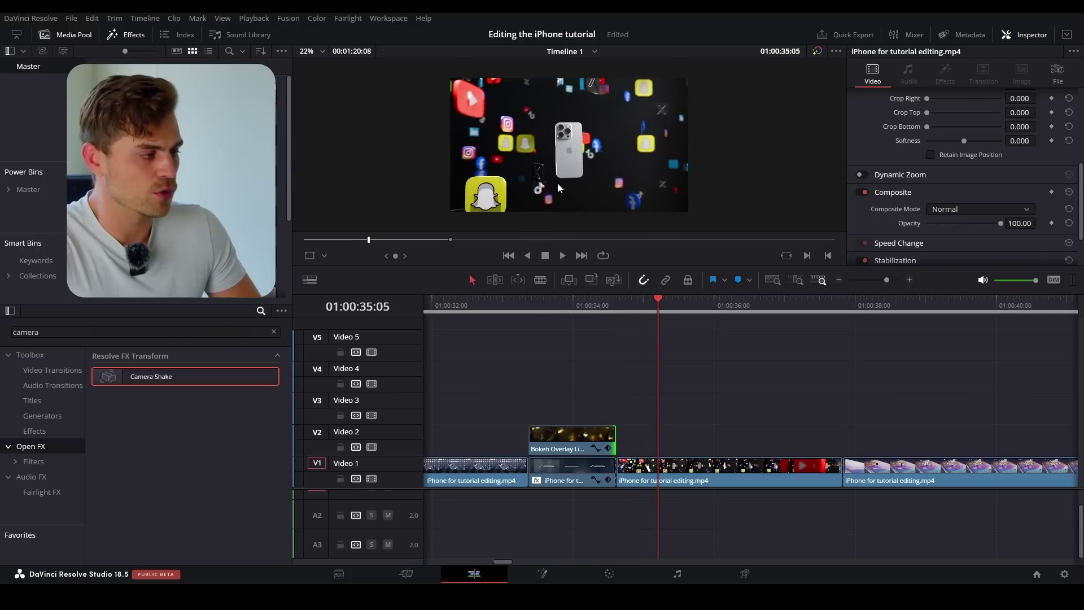
left_click(692, 464)
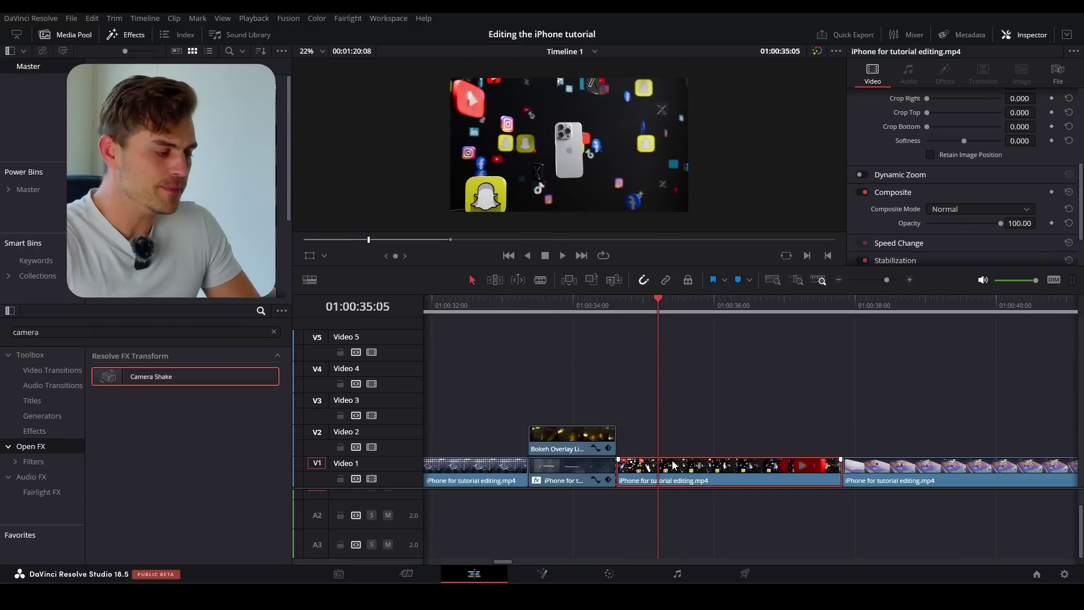
key("ctrl+r")
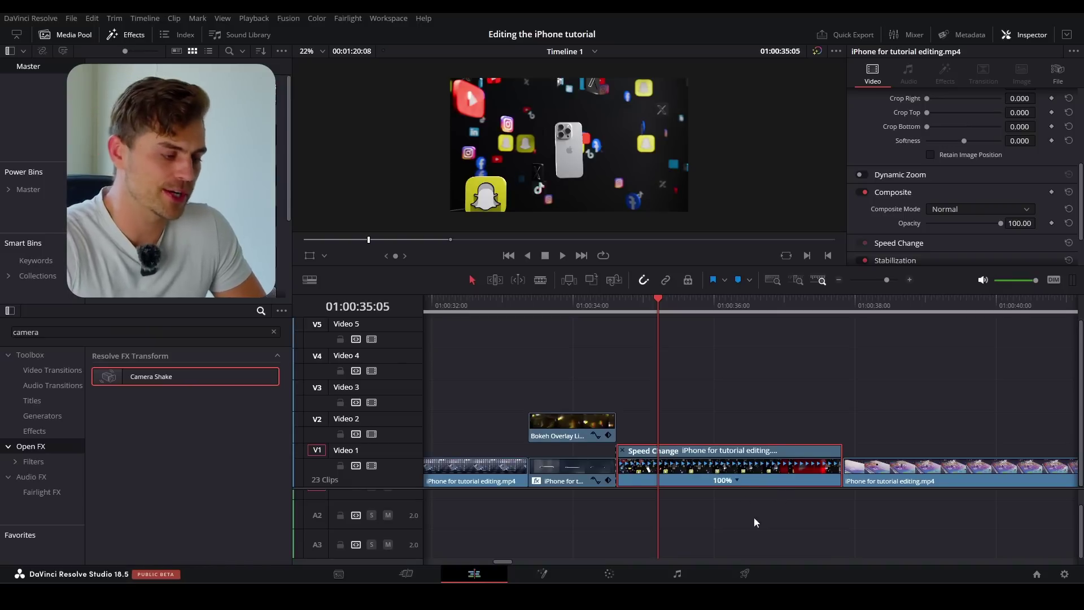
left_click(737, 480)
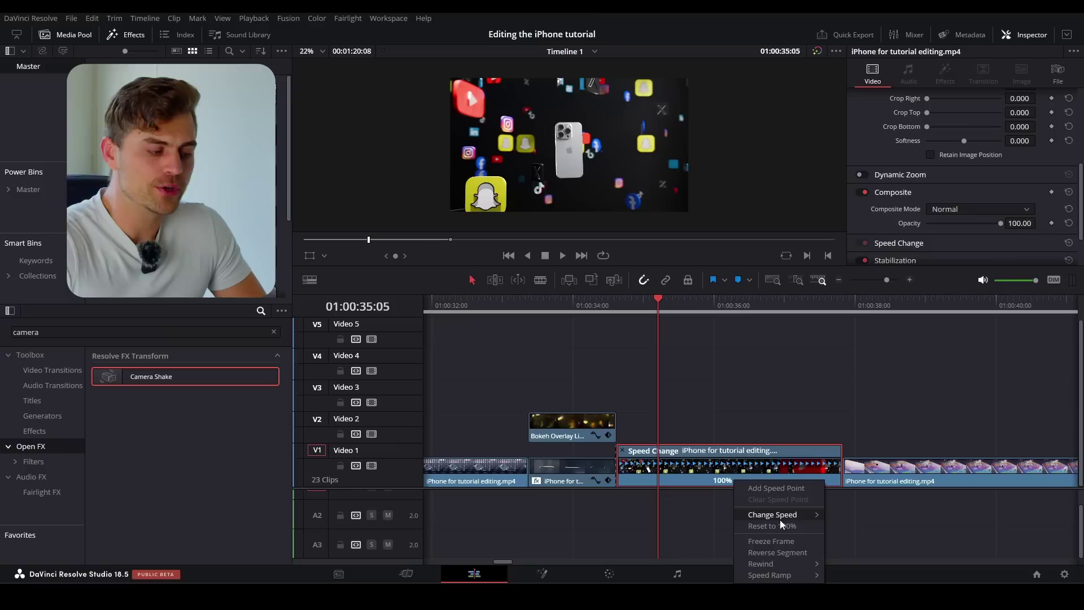
mouse_move(780, 520)
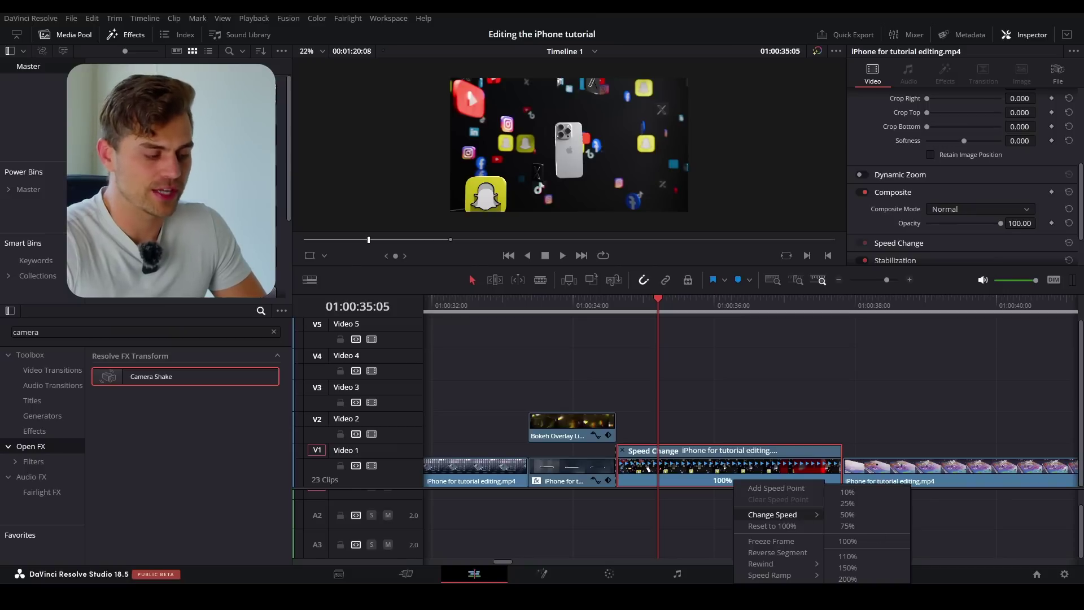
left_click(782, 489)
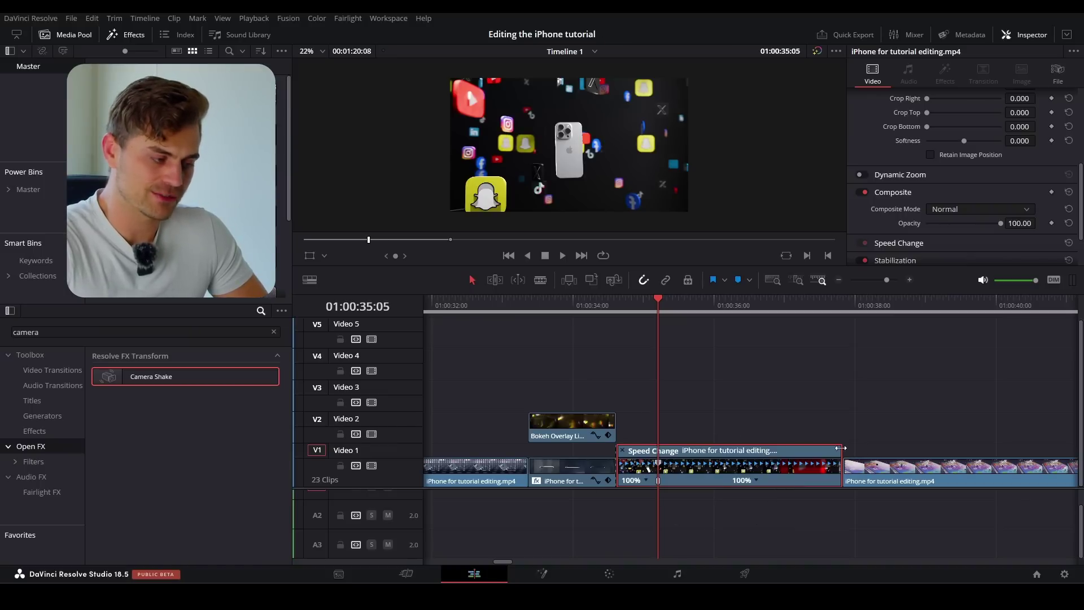
Step: Try shortening the social-icons clip's segment after the speed point to 287% speed, preview it, and undo the change
left_click_drag(841, 448, 721, 448)
left_click(641, 306)
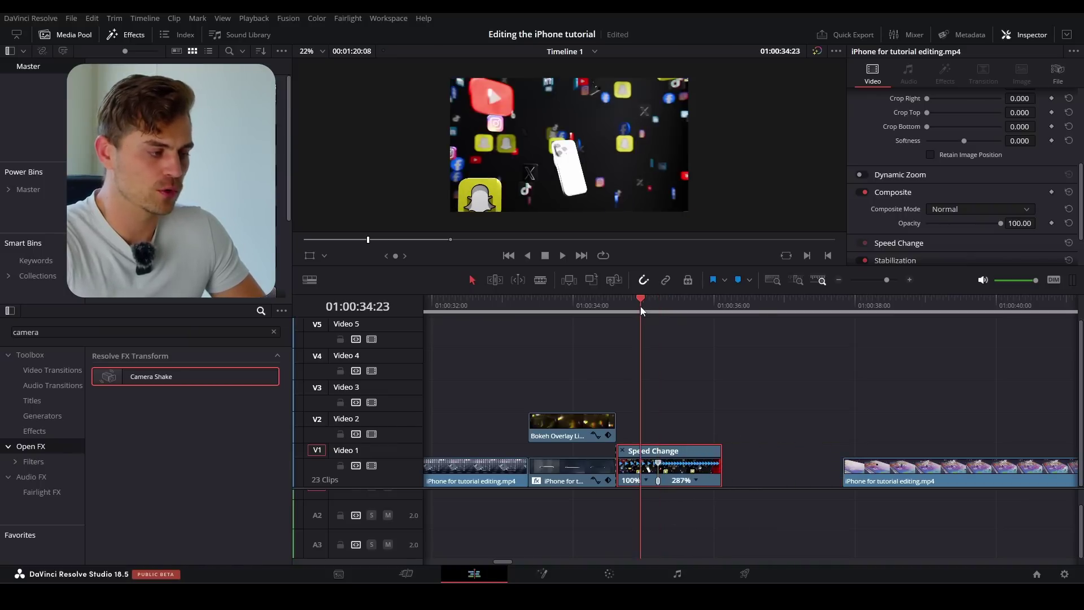
key("space")
key("space")
key("ctrl+z")
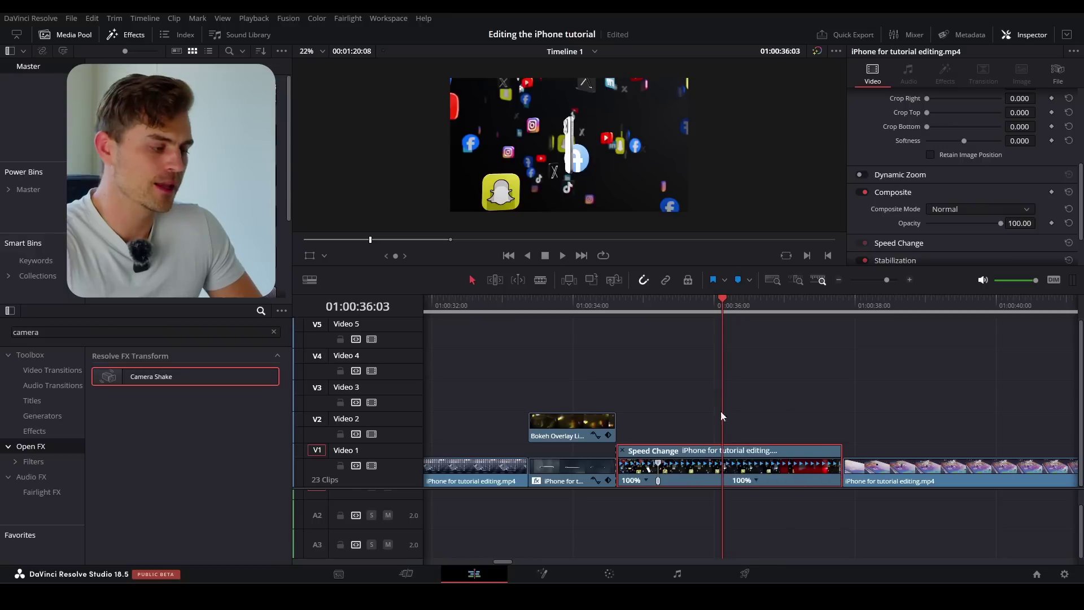
Step: Move the speed point close to the social-icons clip's start, speeding up its opening segment to about 280%, and play the transition
left_click_drag(659, 466, 628, 465)
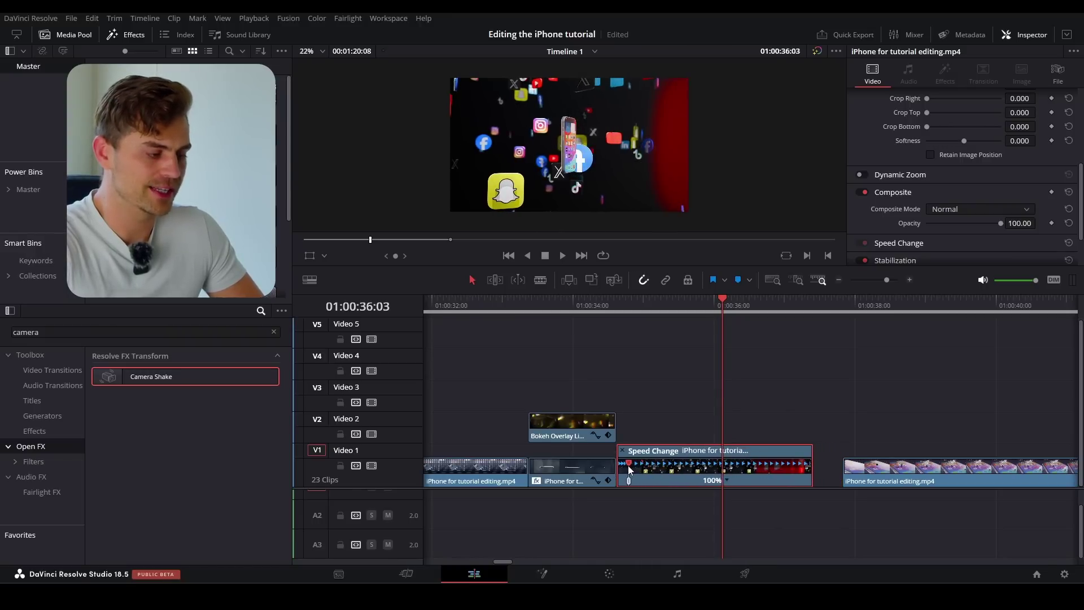
left_click(598, 302)
key("space")
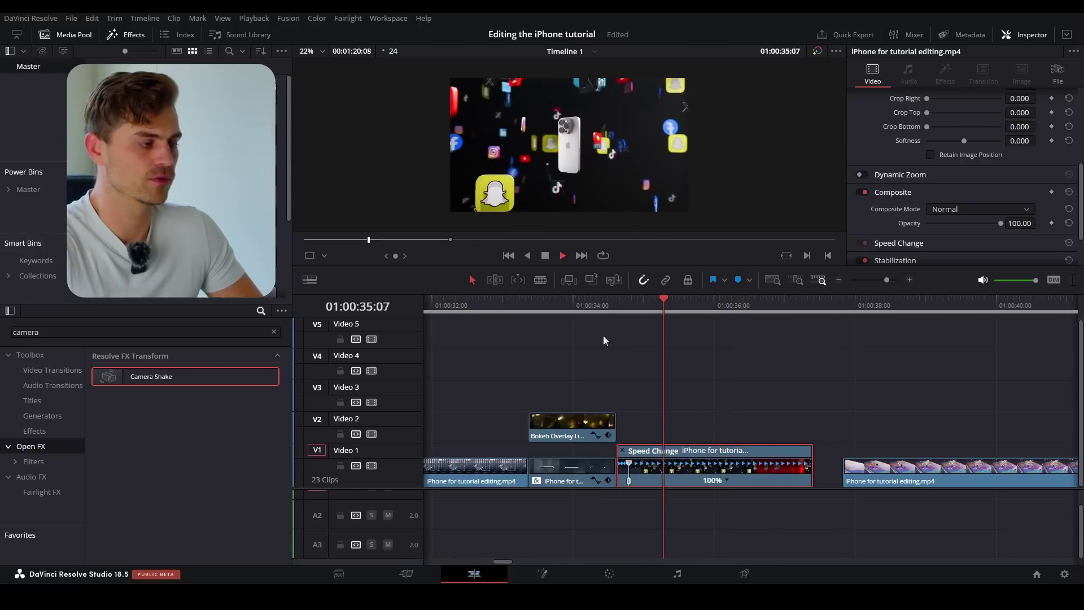
key("space")
key("ctrl+equal")
key("ctrl+equal")
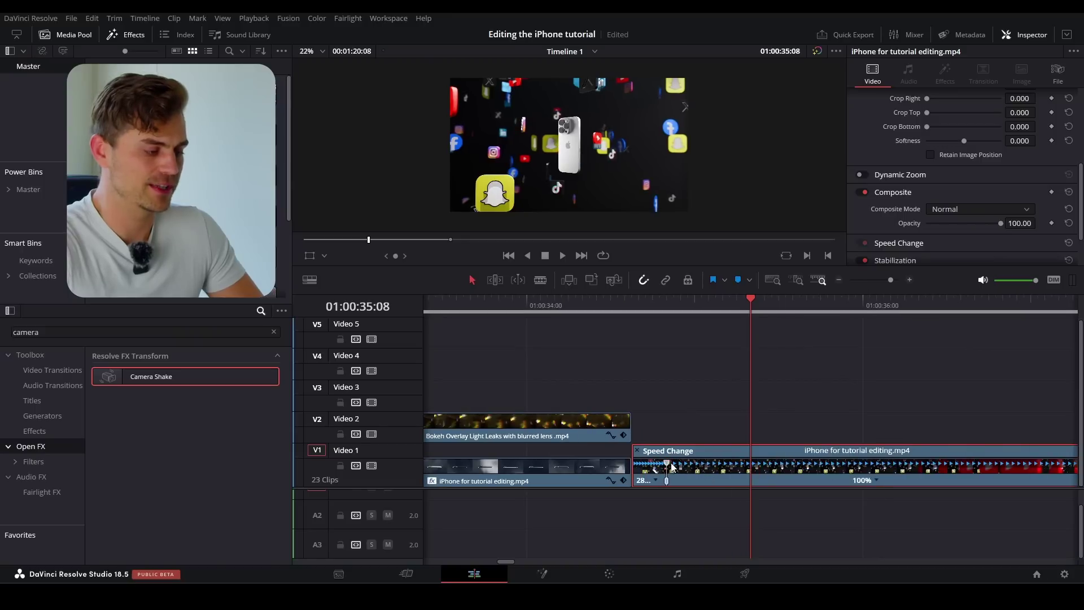
left_click(578, 302)
key("space")
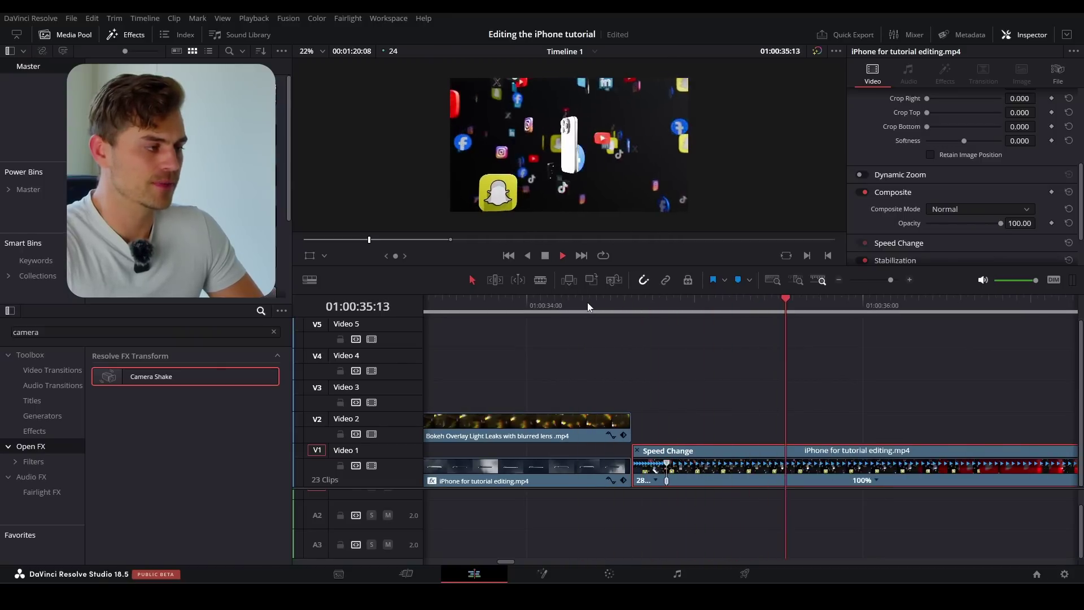
key("space")
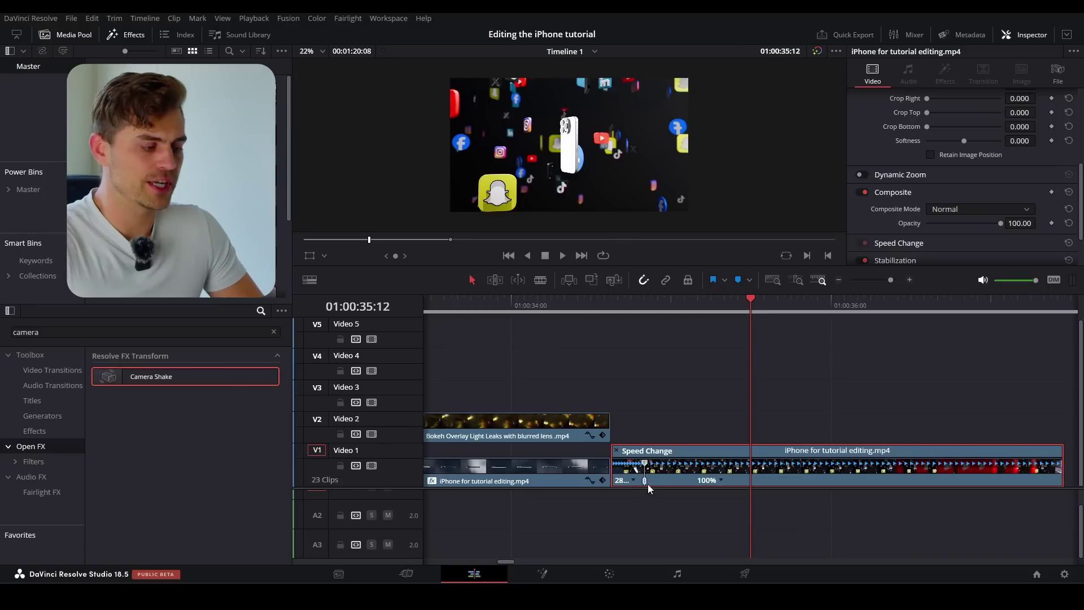
Step: Try lengthening the 280% opening segment by shifting the speed point slightly later, undo it, and replay the transition
mouse_move(650, 483)
left_mouse_down()
mouse_move(679, 480)
mouse_move(656, 480)
left_mouse_up()
left_click(584, 304)
key("space")
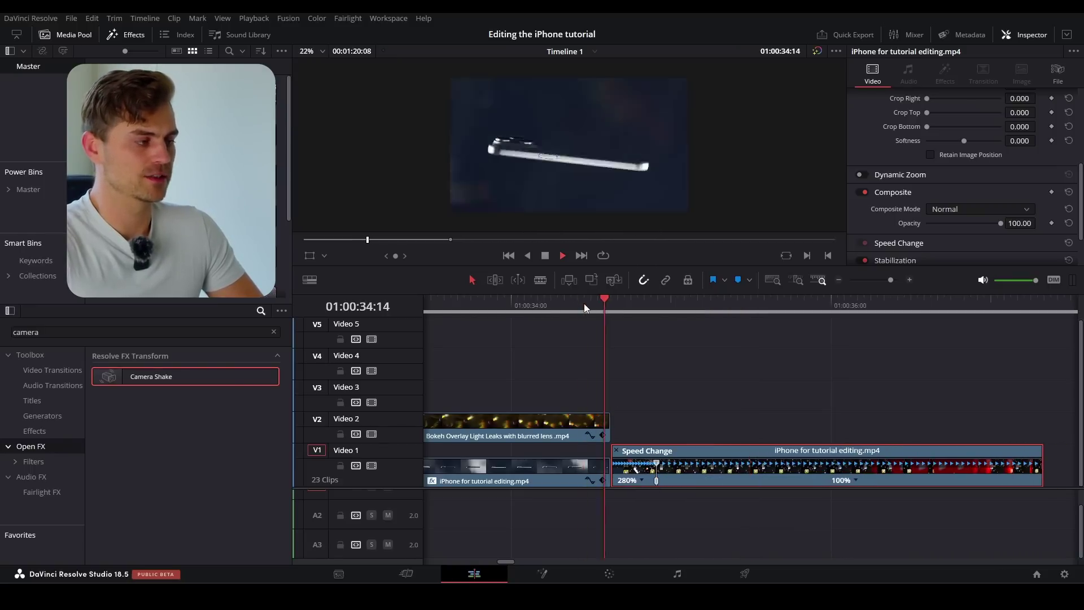
key("space")
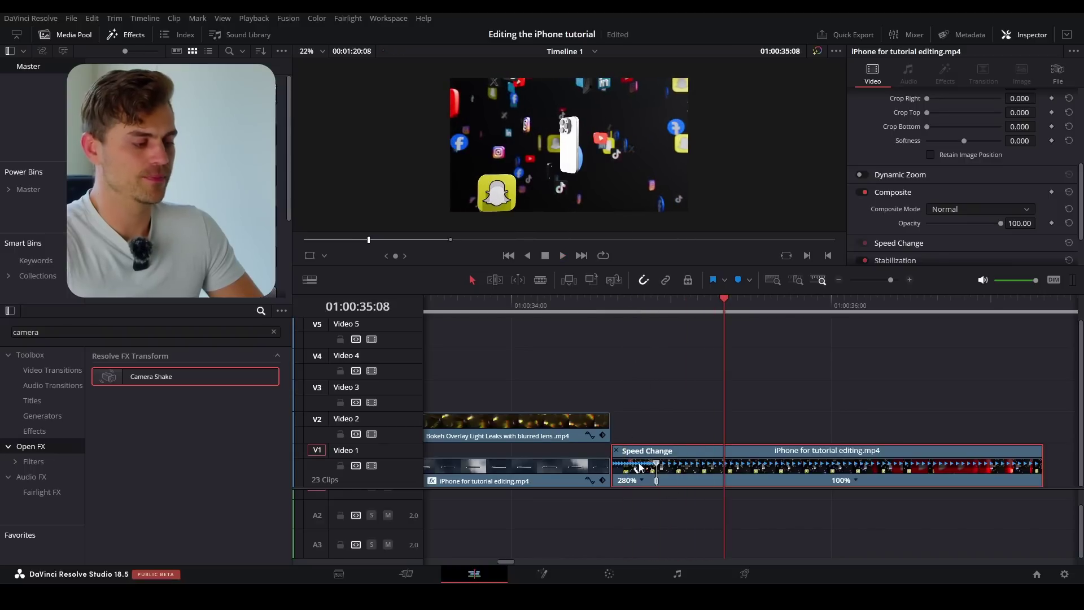
key("ctrl+z")
left_click(574, 303)
key("space")
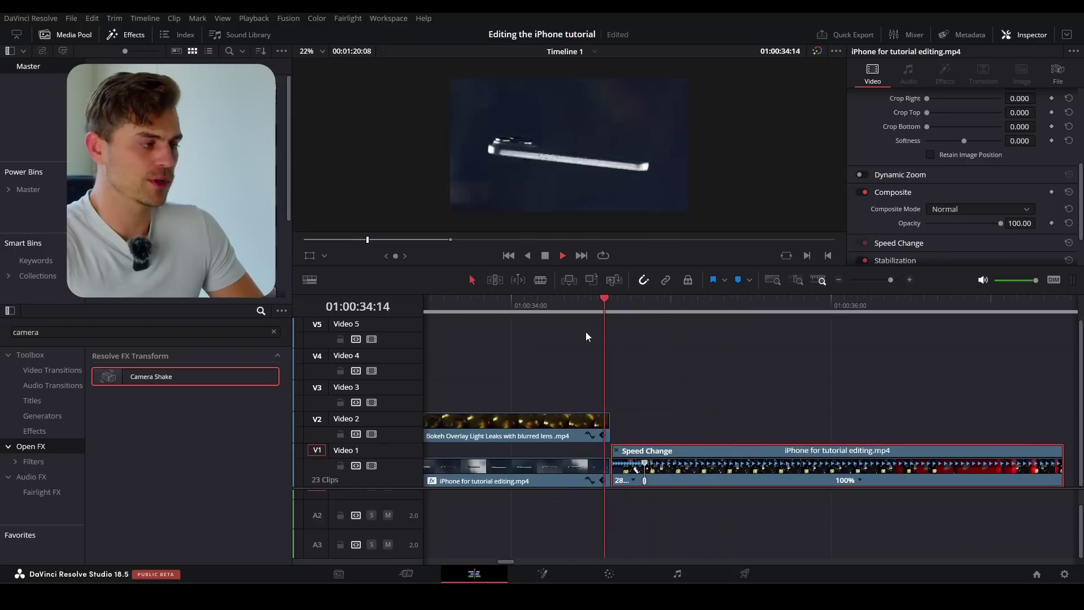
key("space")
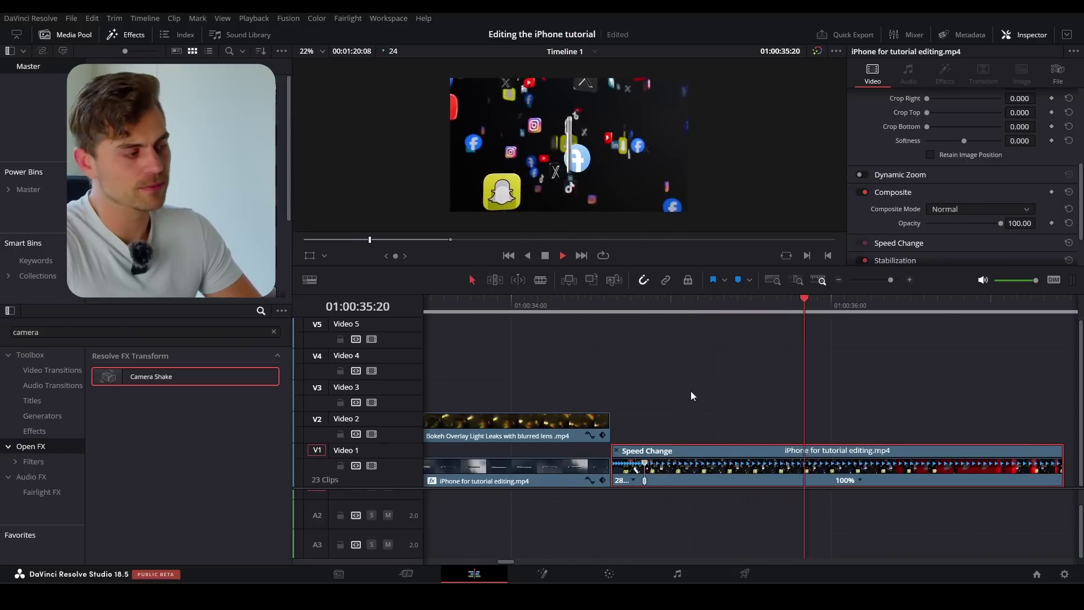
left_click(620, 305)
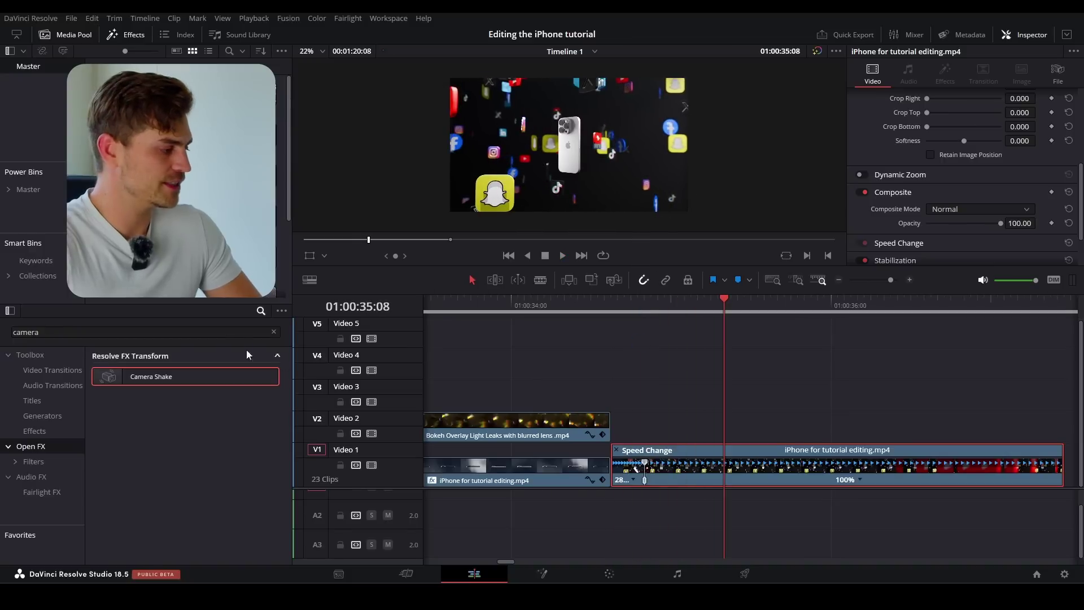
Step: Search the effects toolbox for "adjust" and place an Adjustment Clip on Video 3 spanning the retimed social-icons clip
left_click(237, 332)
key("ctrl+a")
type("adju")
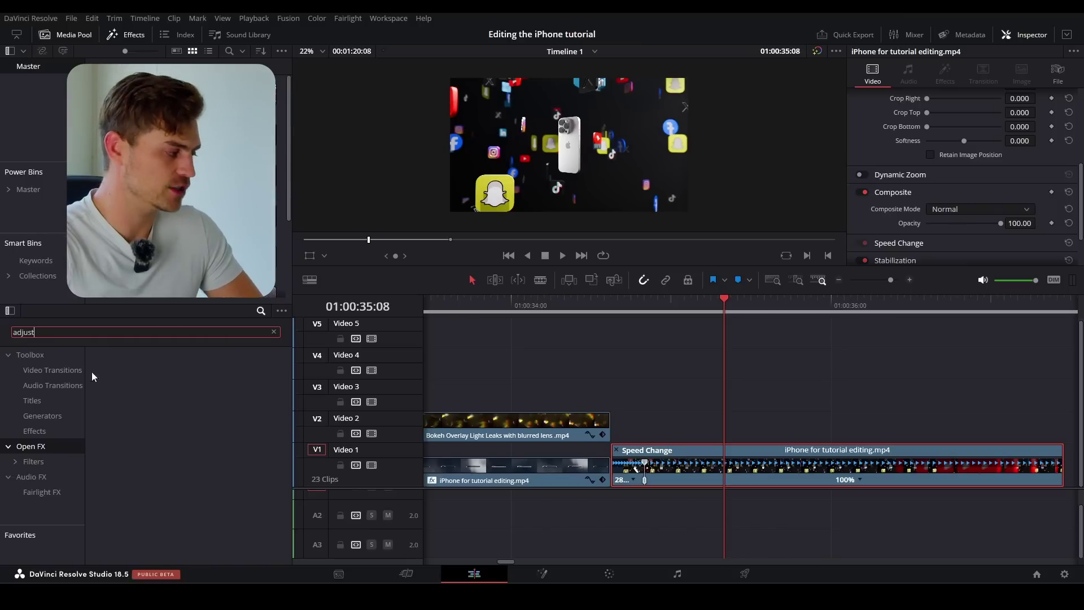
left_click(52, 361)
left_click_drag(170, 377, 690, 393)
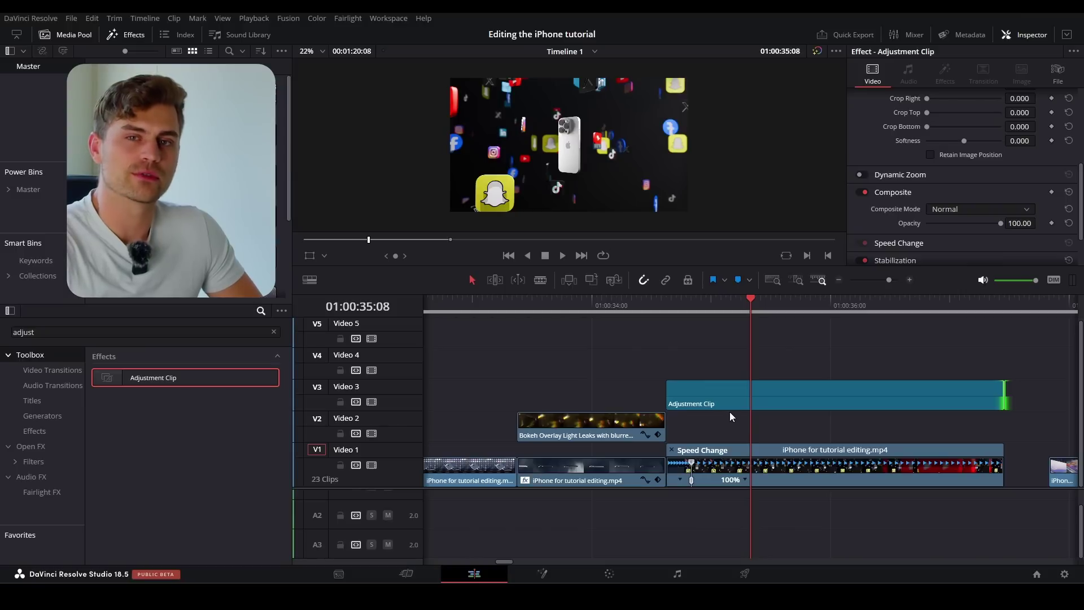
Step: Shorten the Adjustment Clip on Video 3 so it ends just past the speed point of the social-icons clip
scroll(744, 412, "up", 3)
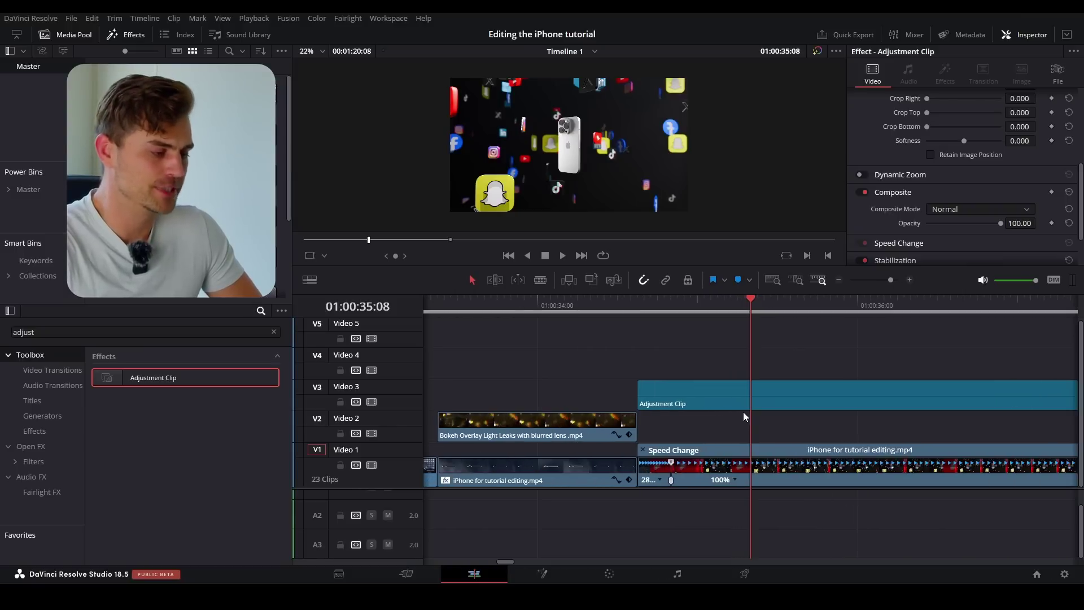
scroll(743, 411, "down", 1)
left_click_drag(743, 412, 634, 407)
left_click(727, 403)
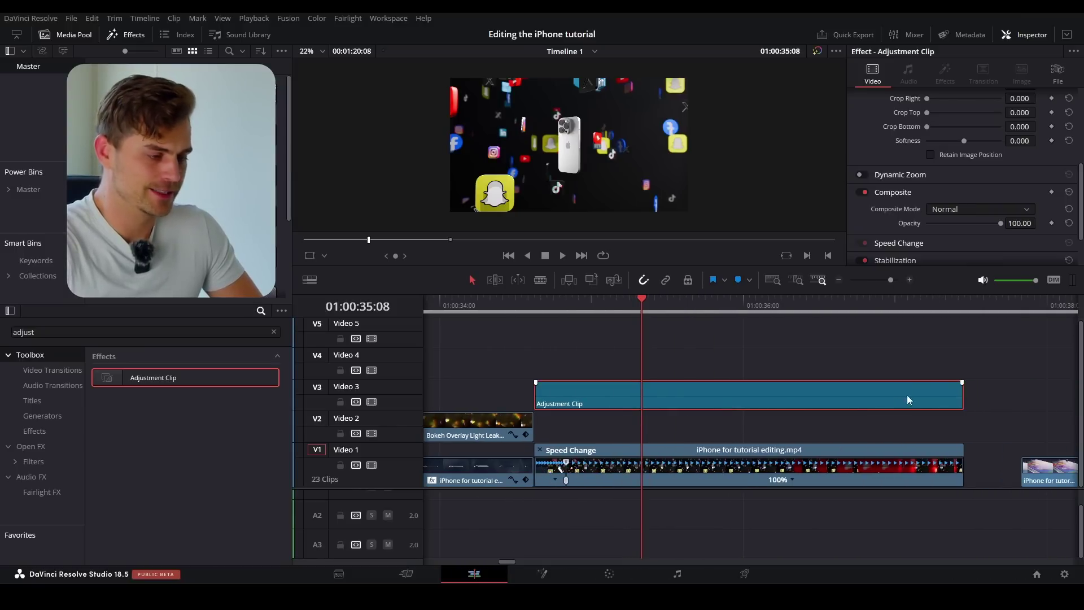
left_click_drag(962, 398, 642, 398)
left_click(566, 308)
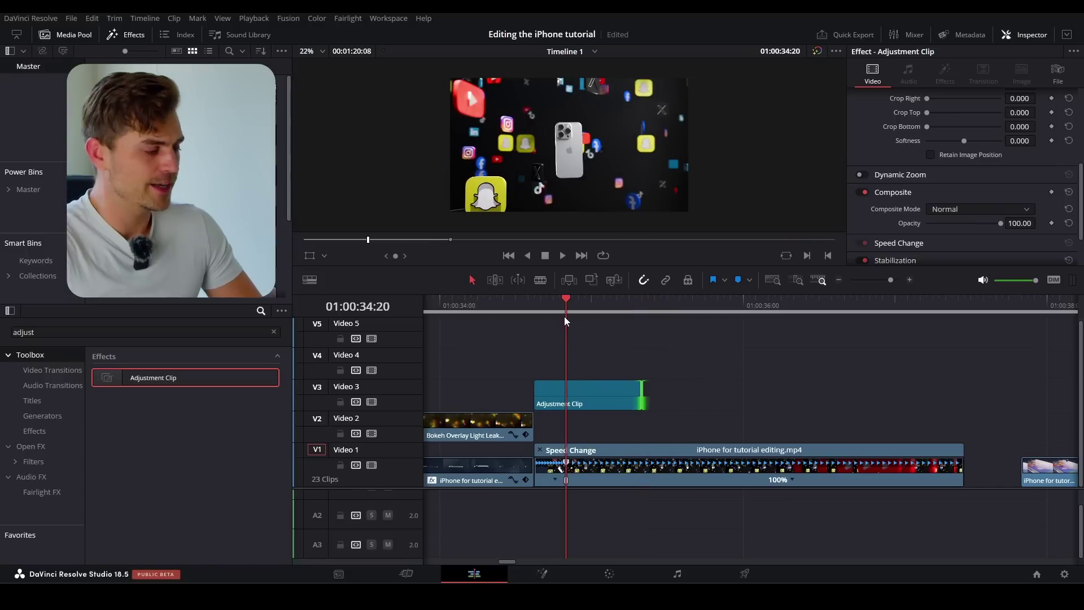
left_click(636, 394)
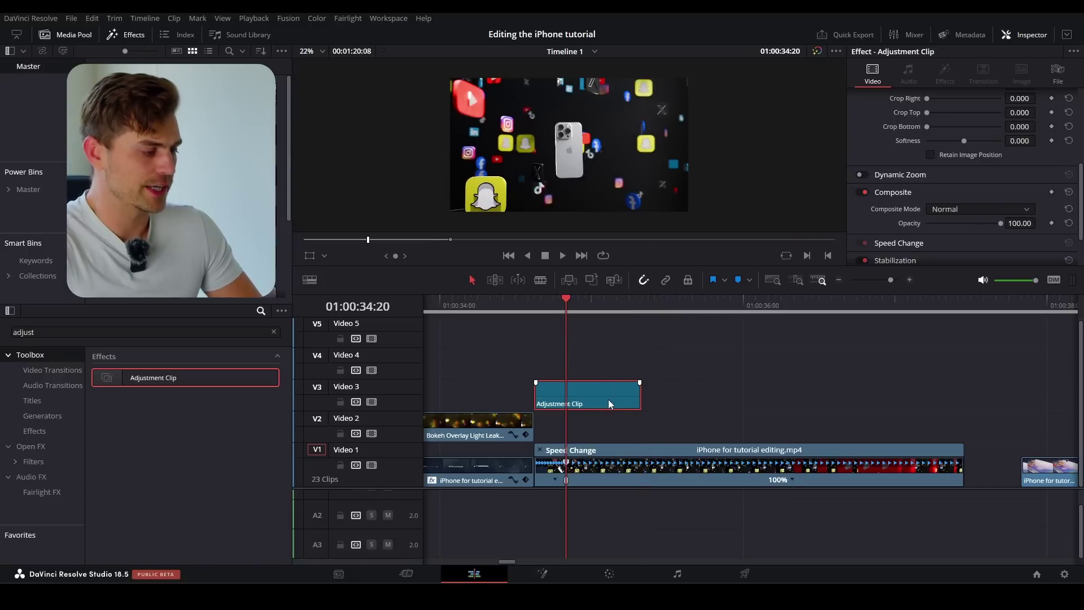
scroll(611, 404, "up", 1)
left_click_drag(847, 390, 753, 394)
left_click(714, 305)
left_click(731, 391)
Step: Search the Open FX effects for "camera" and apply Camera Shake to the Adjustment Clip
double_click(264, 330)
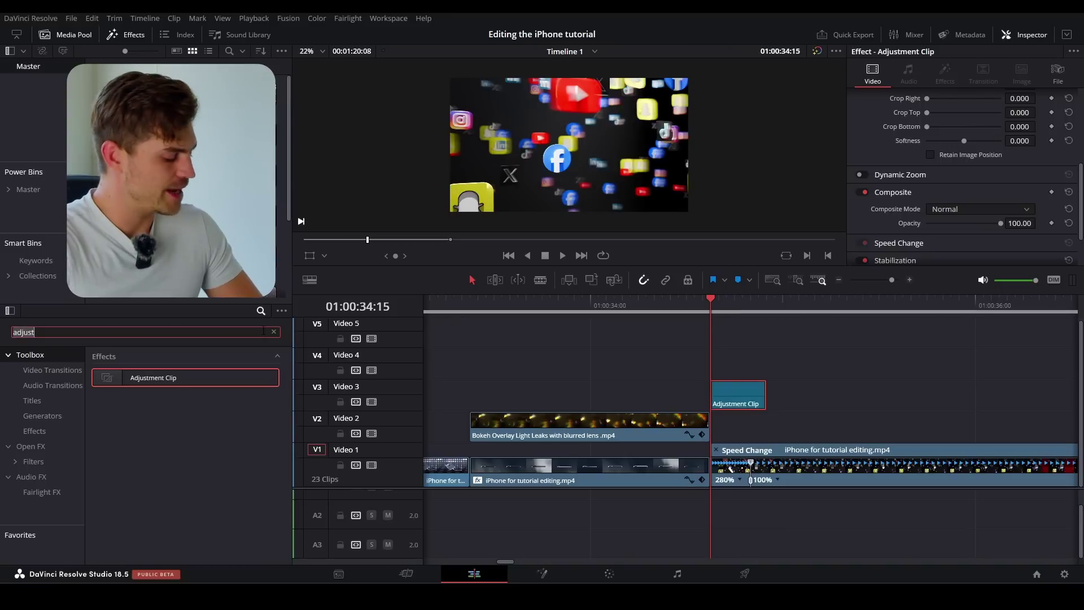
type("camera")
left_click(39, 446)
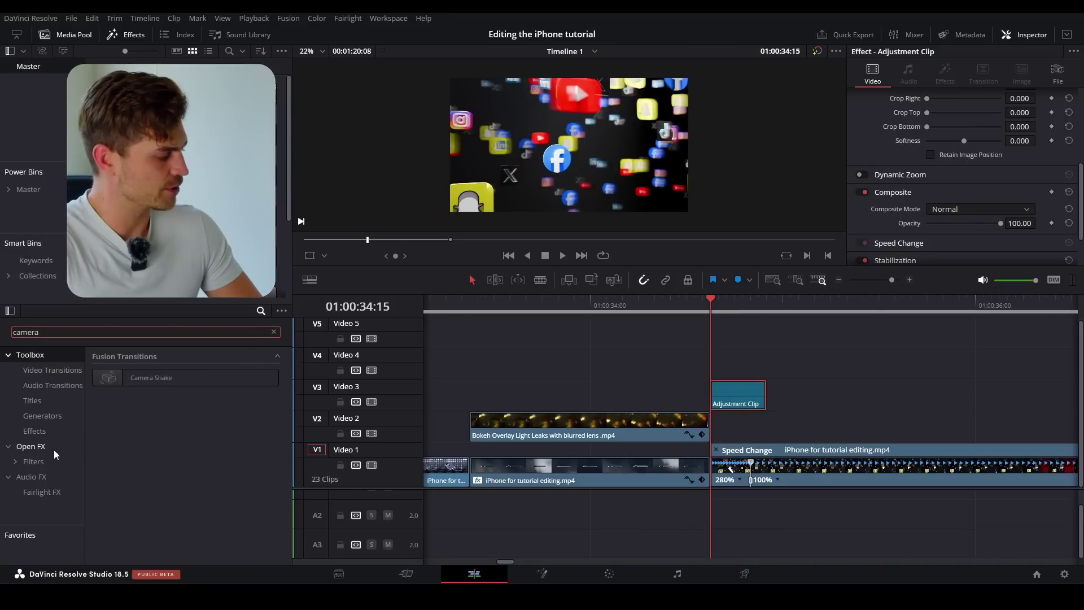
left_click_drag(136, 393, 737, 395)
Step: Set the Camera Shake's Speed Scale to 2.000, Motion Scale to 1.163 and PTR Speed to 2.000
left_click_drag(963, 155, 1060, 146)
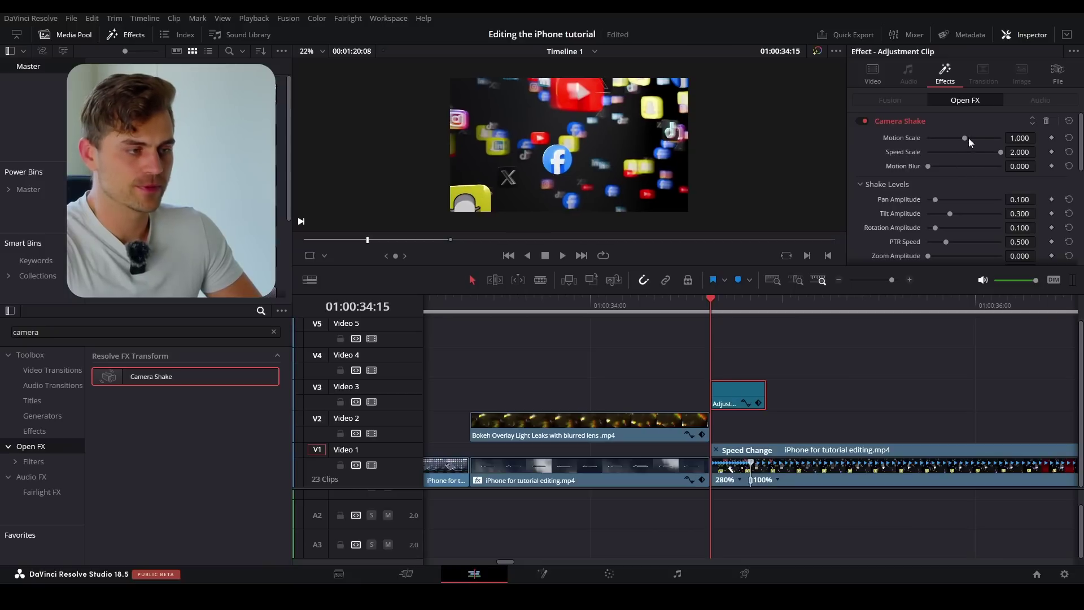
left_click_drag(965, 138, 970, 140)
left_click_drag(945, 242, 1017, 243)
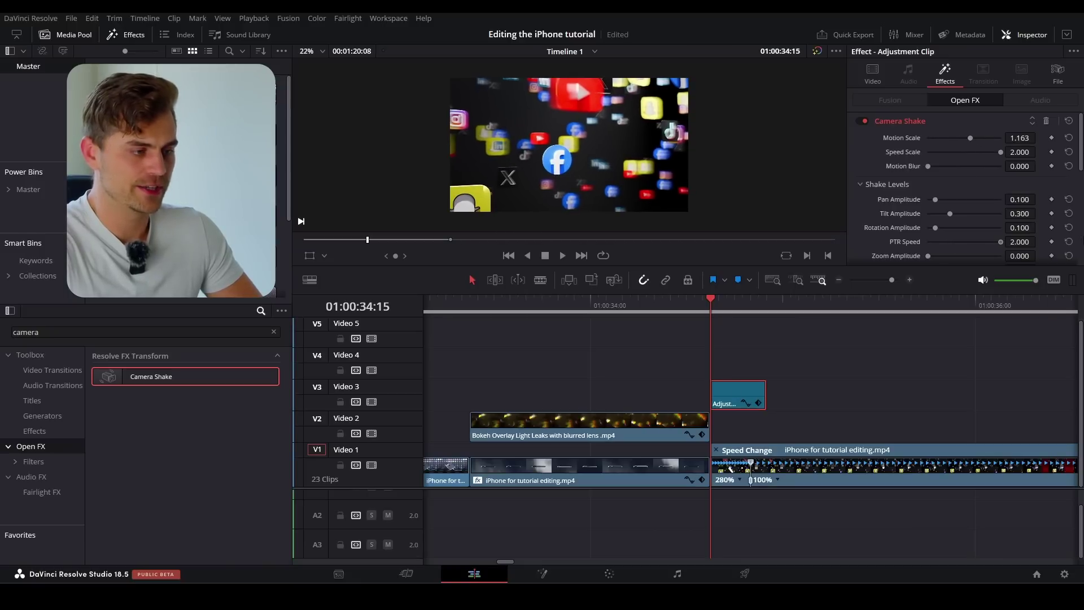
Step: Play the start of the social-icons clip to check the camera shake on the transition
left_click(708, 303)
key("space")
key("space")
scroll(740, 337, "up", 3)
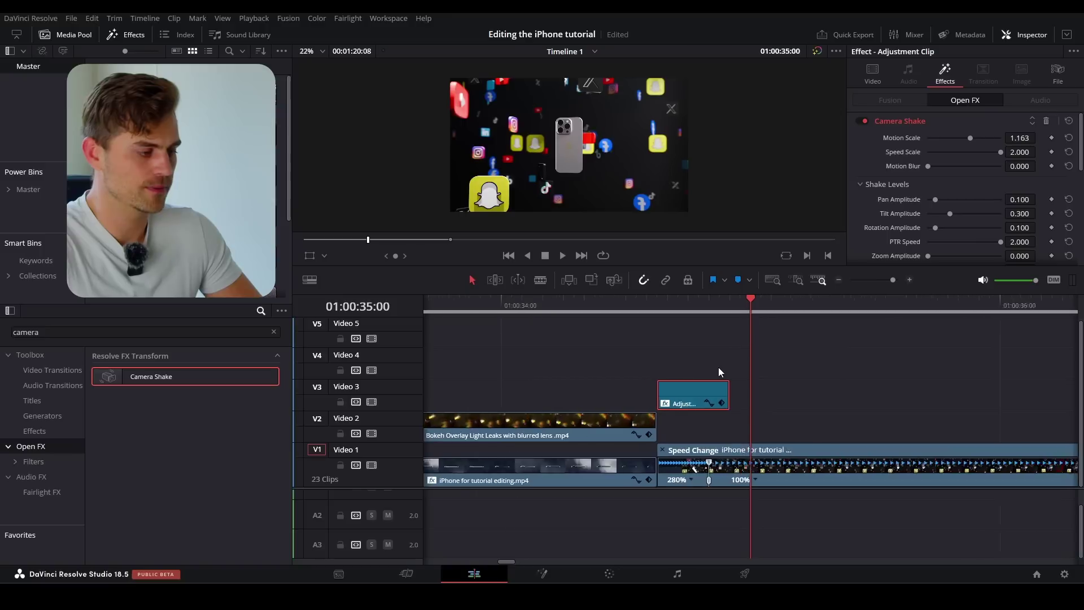
left_click(611, 306)
key("space")
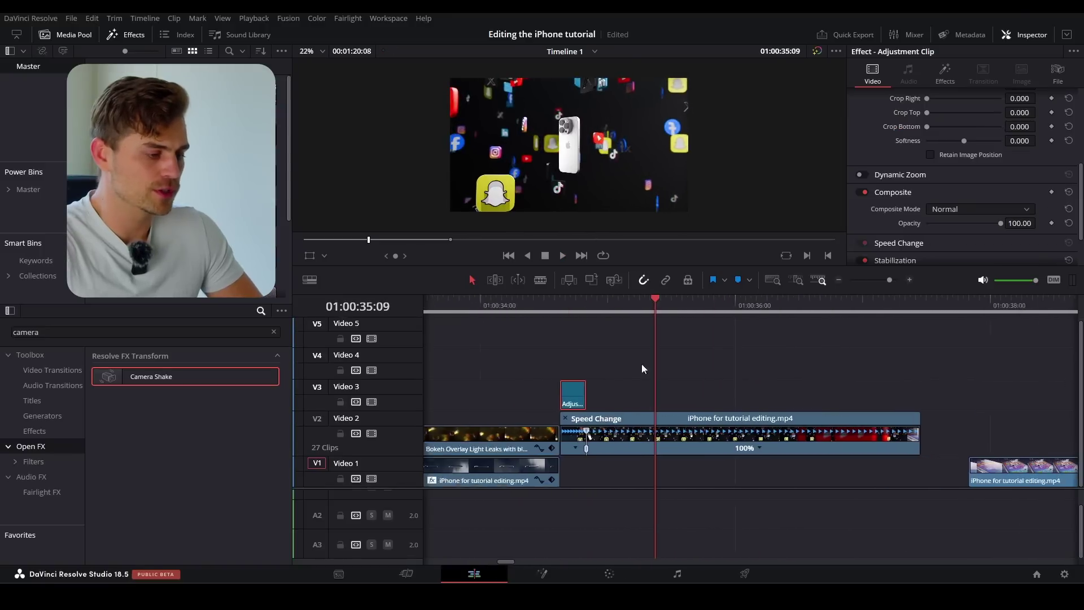
Step: Find where the red YouTube icon fills the frame and hide the retime controls on the social-icons clip
left_click_drag(578, 309, 634, 308)
left_click(633, 433)
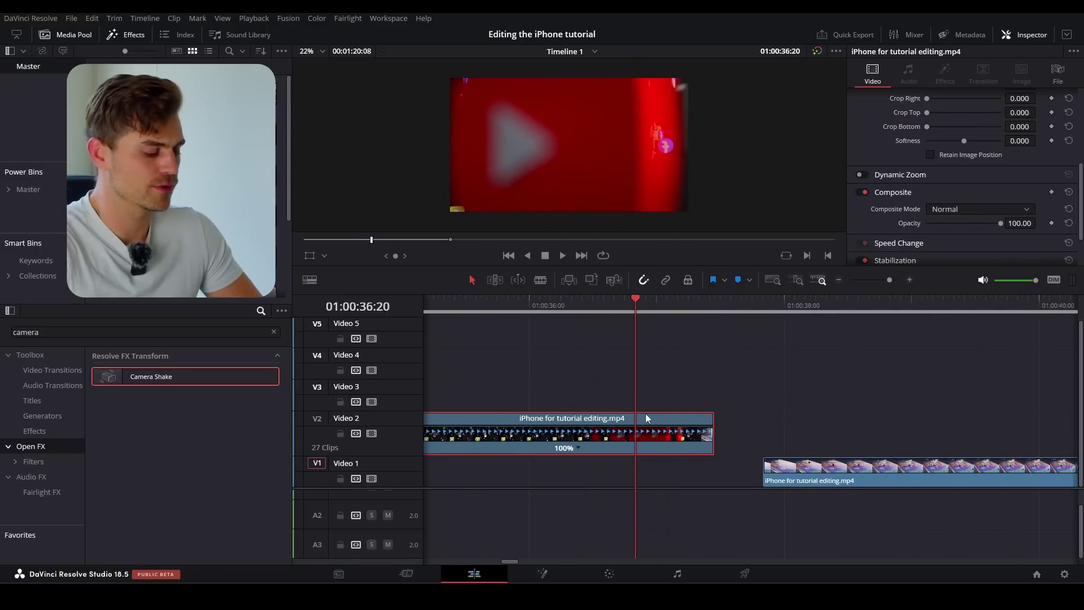
key("ctrl+r")
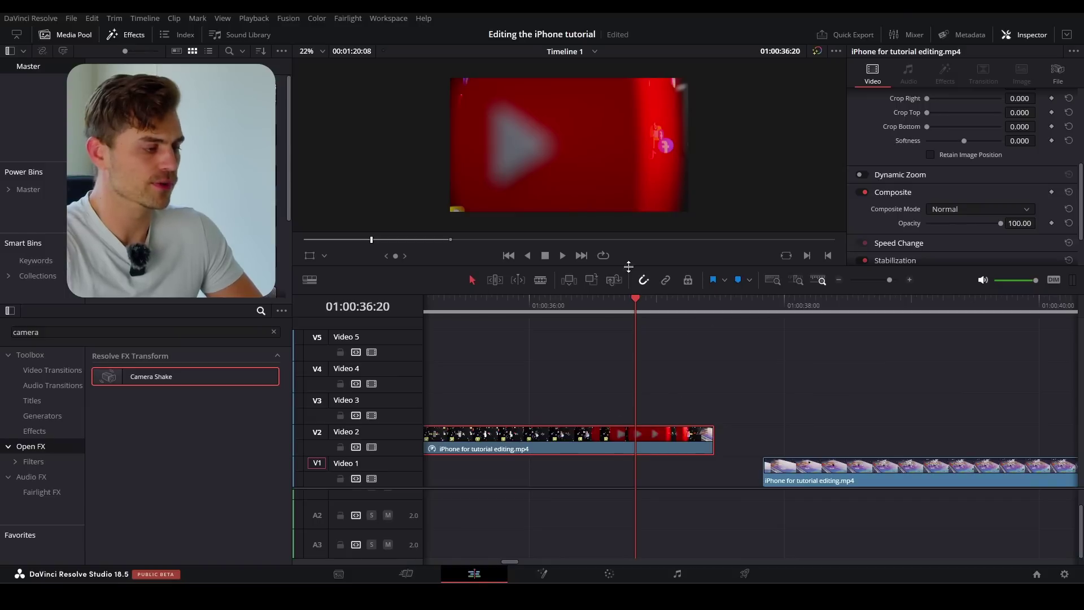
Step: Move the phone close-up clip on Video 1 to start at 01:00:36:19, beneath the end of the social-icons clip
left_click_drag(637, 304, 629, 324)
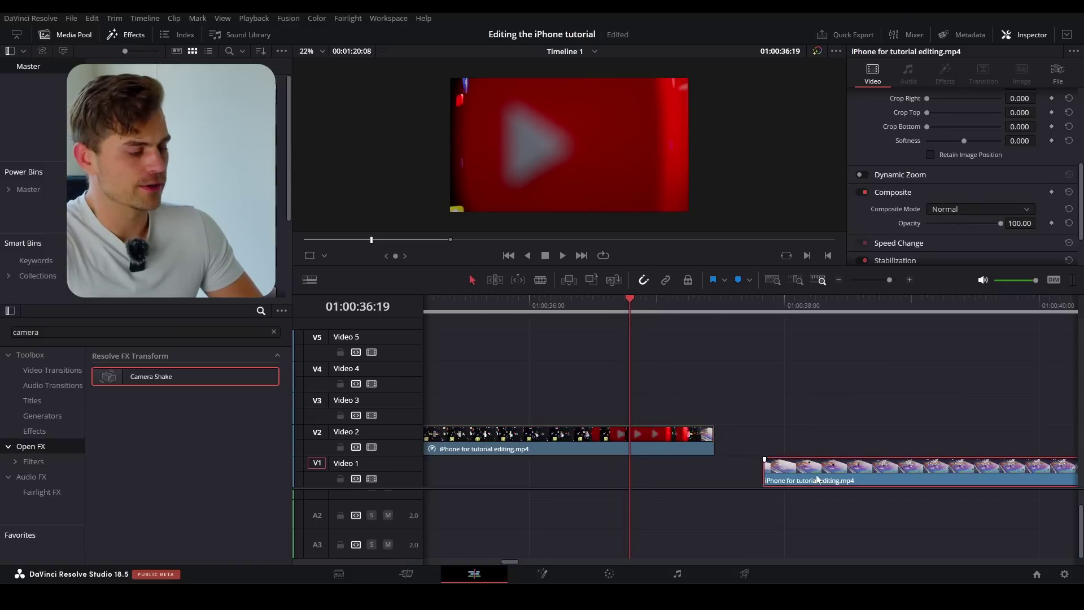
left_click_drag(815, 474, 685, 486)
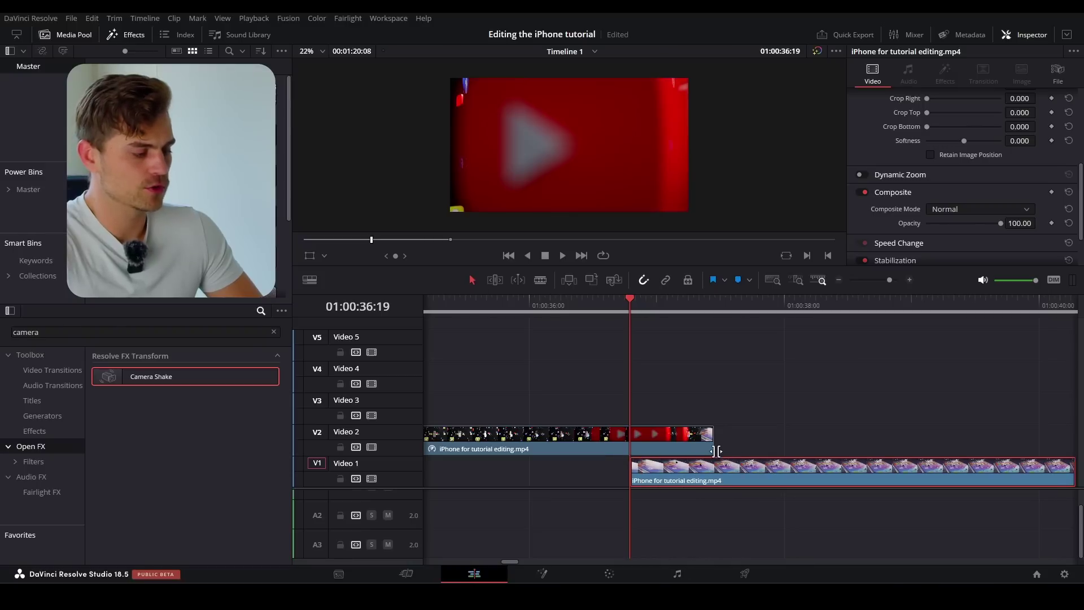
scroll(653, 479, "right", 3)
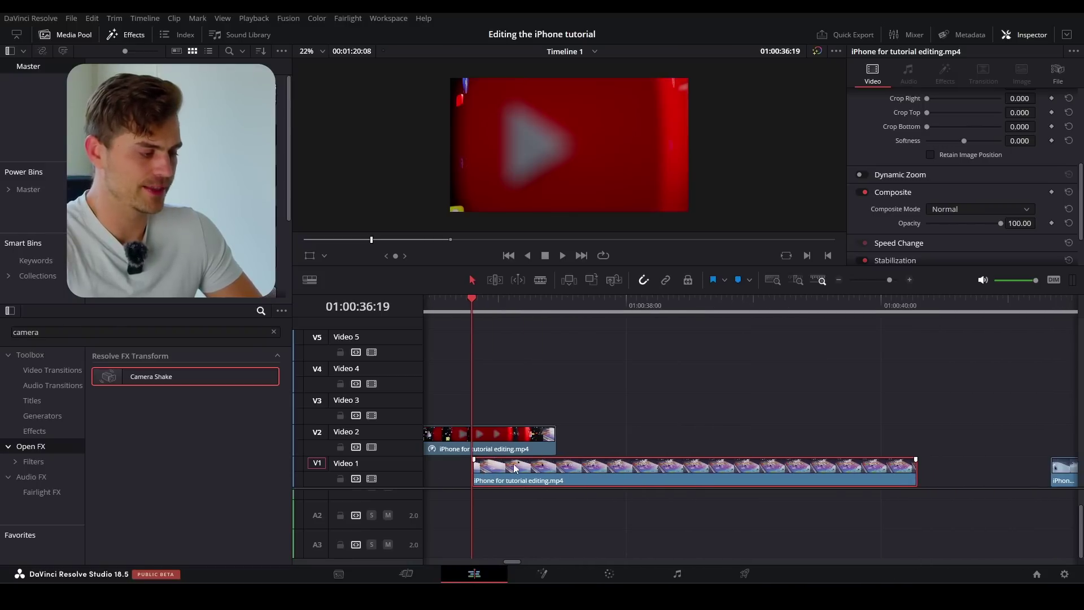
scroll(515, 468, "left", 2)
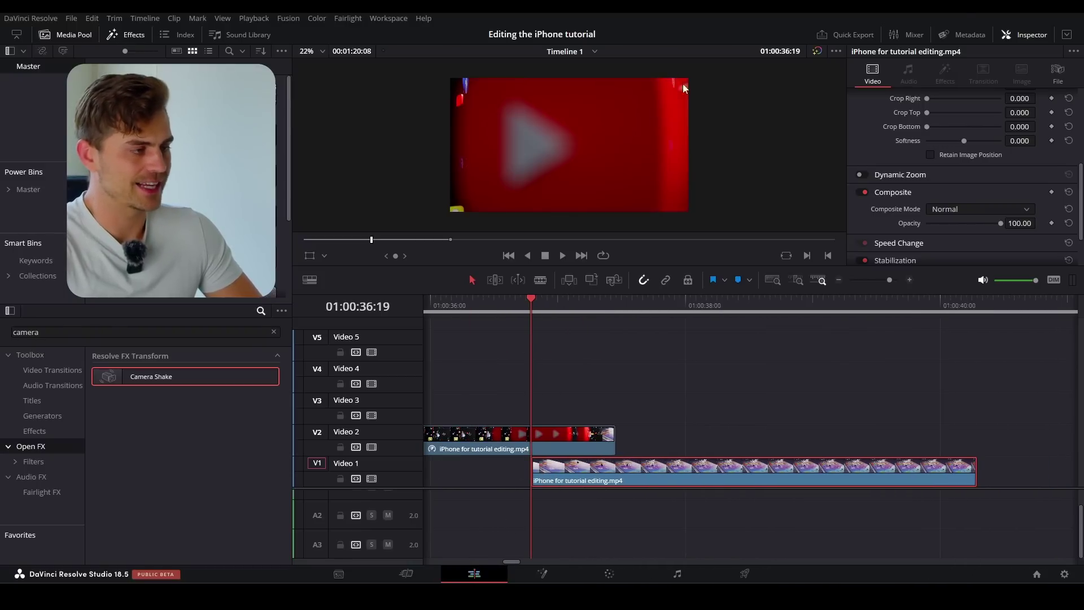
Step: Open the social-icons clip in Fusion and add a Polygon node above MediaIn1
left_click(607, 434)
scroll(684, 420, "left", 3)
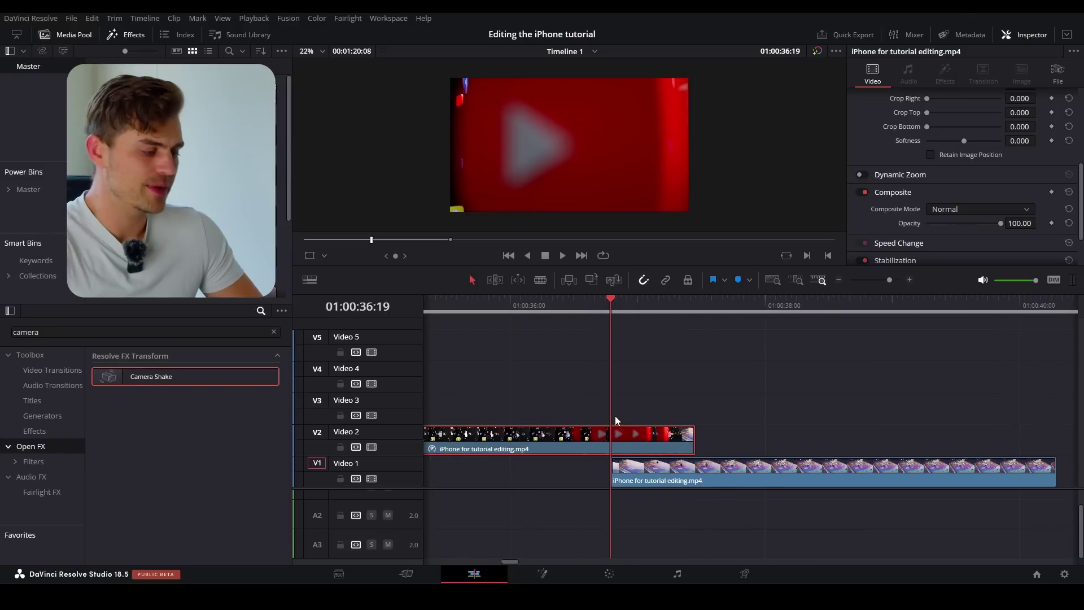
left_click(542, 575)
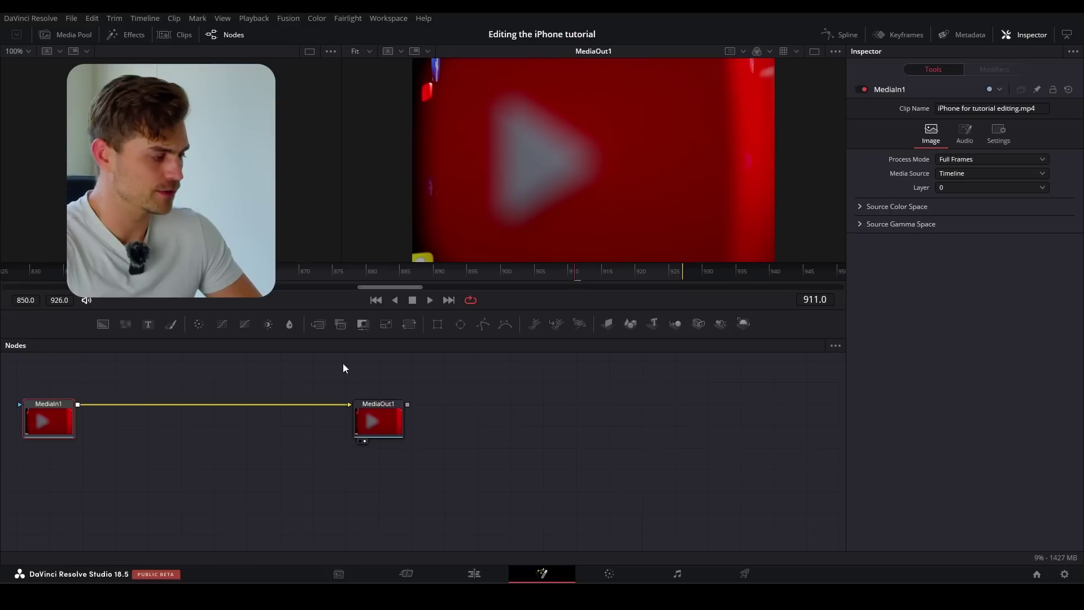
left_click_drag(612, 376, 601, 453)
left_click_drag(483, 324, 475, 336)
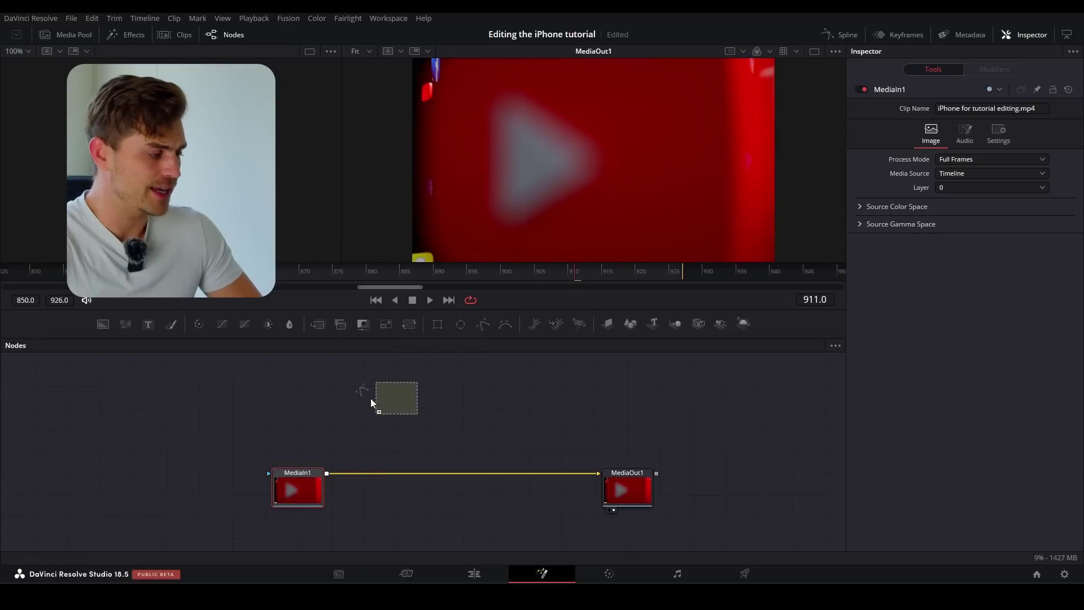
left_click_drag(370, 398, 308, 398)
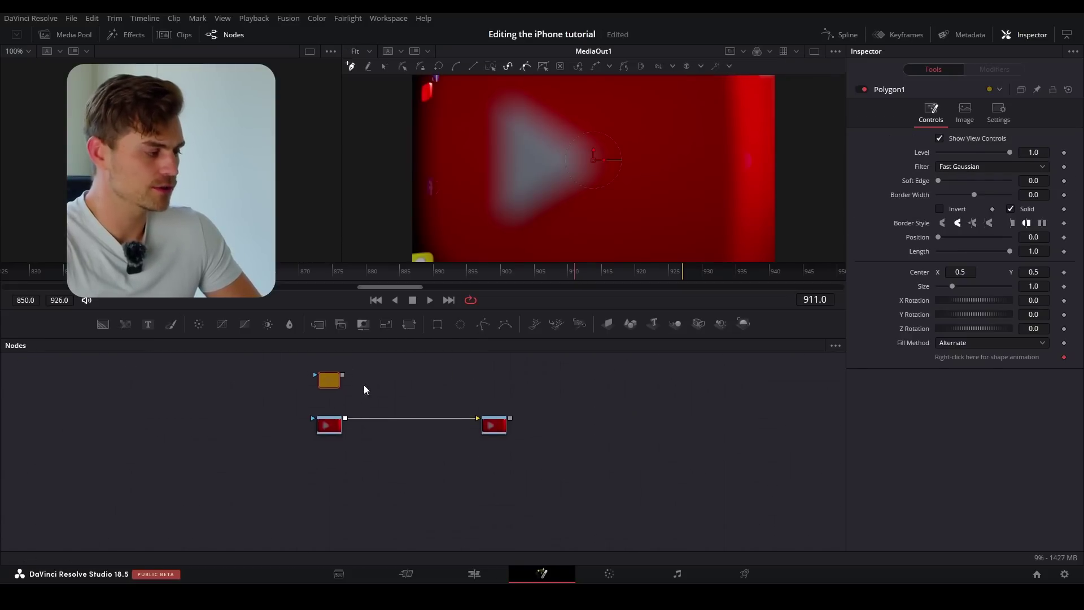
left_click_drag(345, 440, 357, 418)
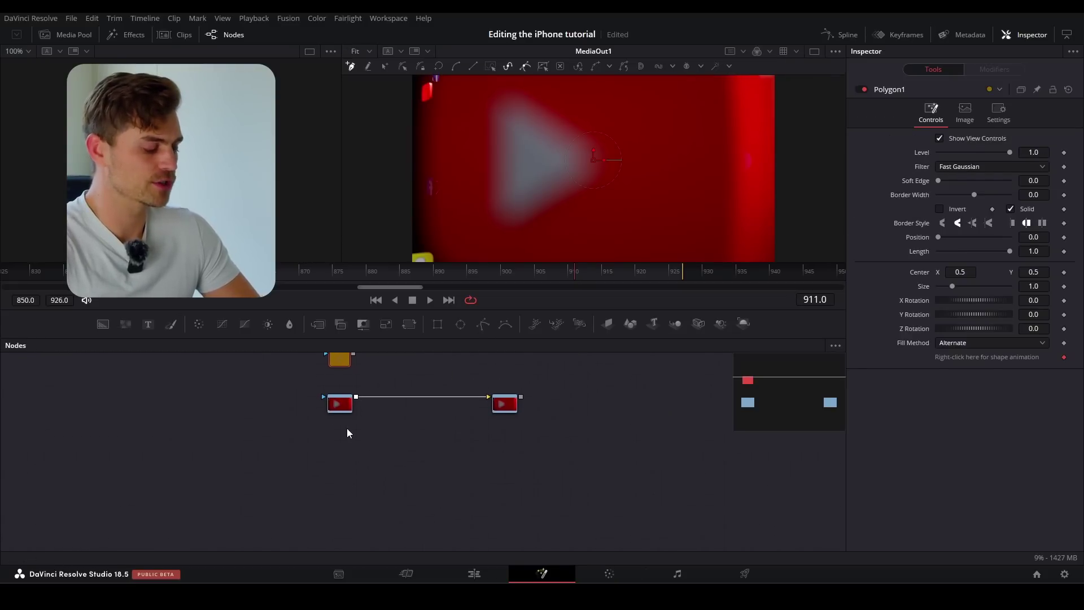
Step: Add a Background node, merge MediaIn1 over it into MediaOut1, and set the background's Alpha to 0
key("shift+space")
type("bg")
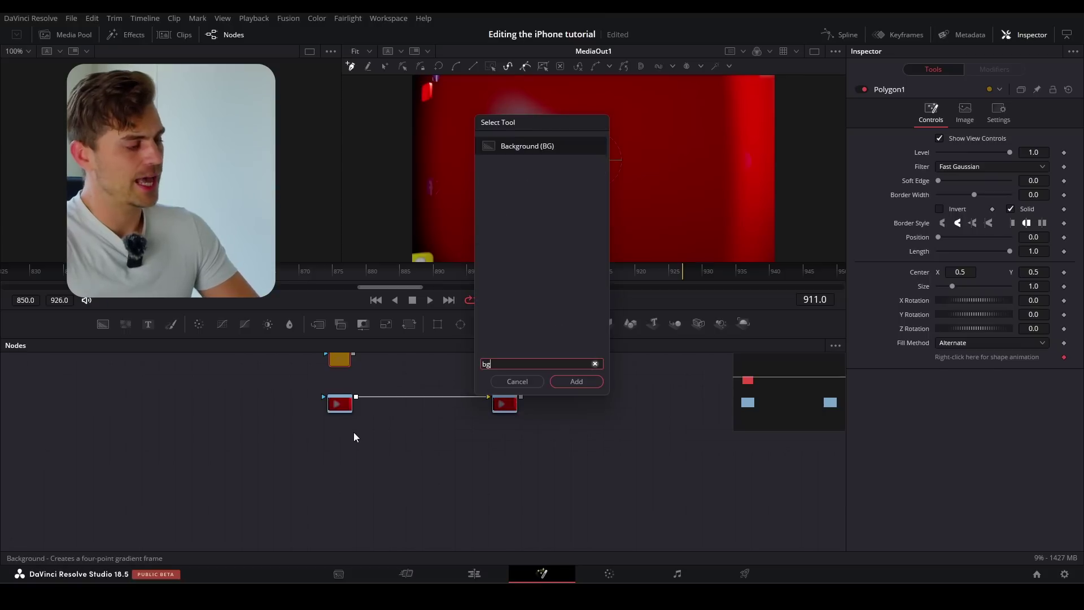
left_click(581, 381)
left_click_drag(350, 383, 344, 458)
left_click_drag(340, 418, 538, 385)
scroll(346, 414, "up", 2)
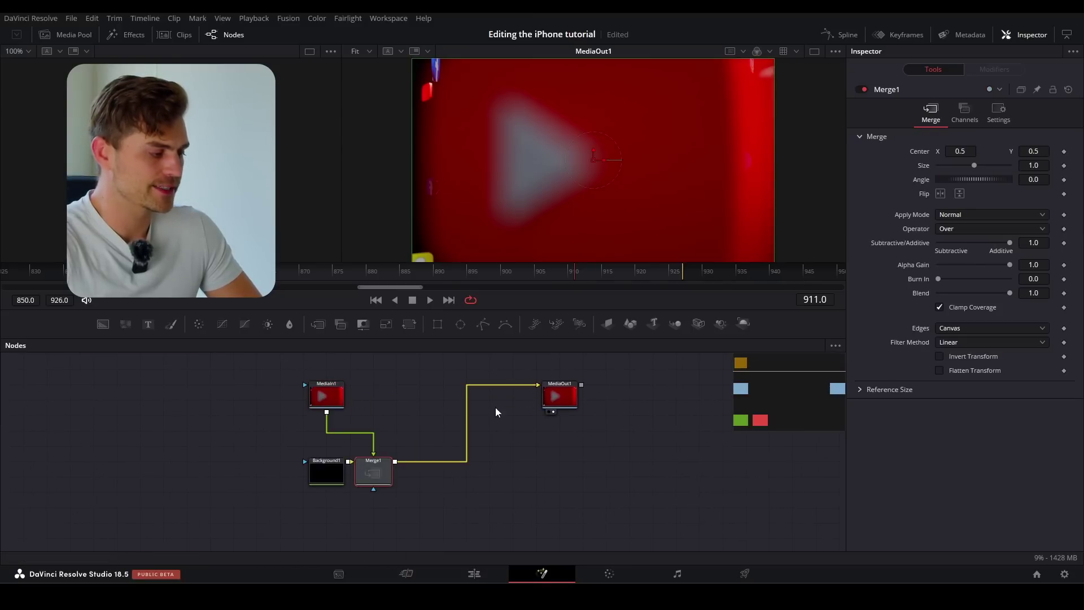
left_click(331, 468)
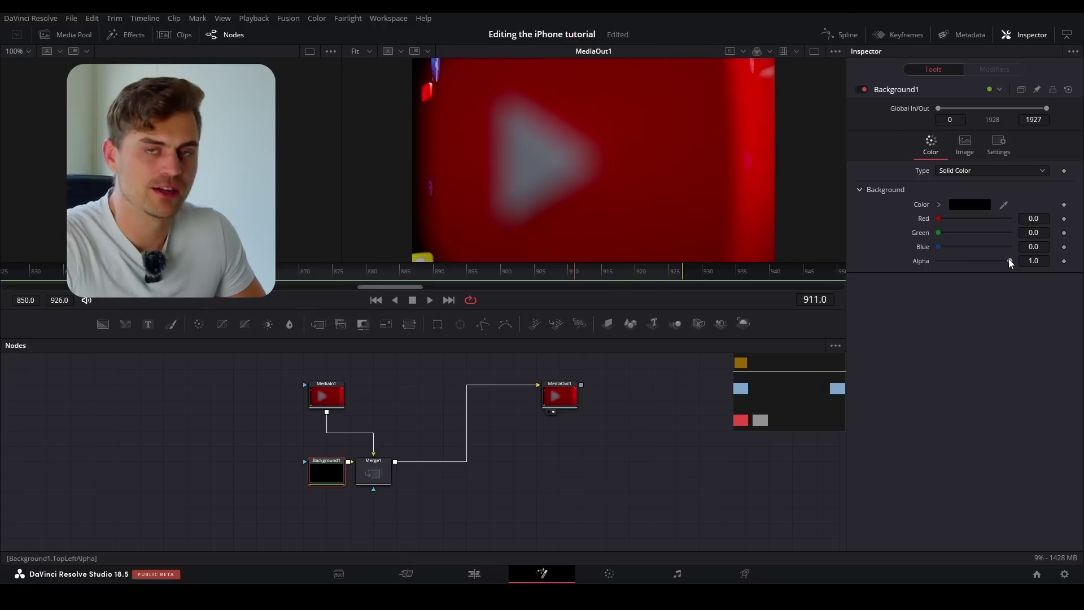
left_click_drag(1009, 261, 811, 259)
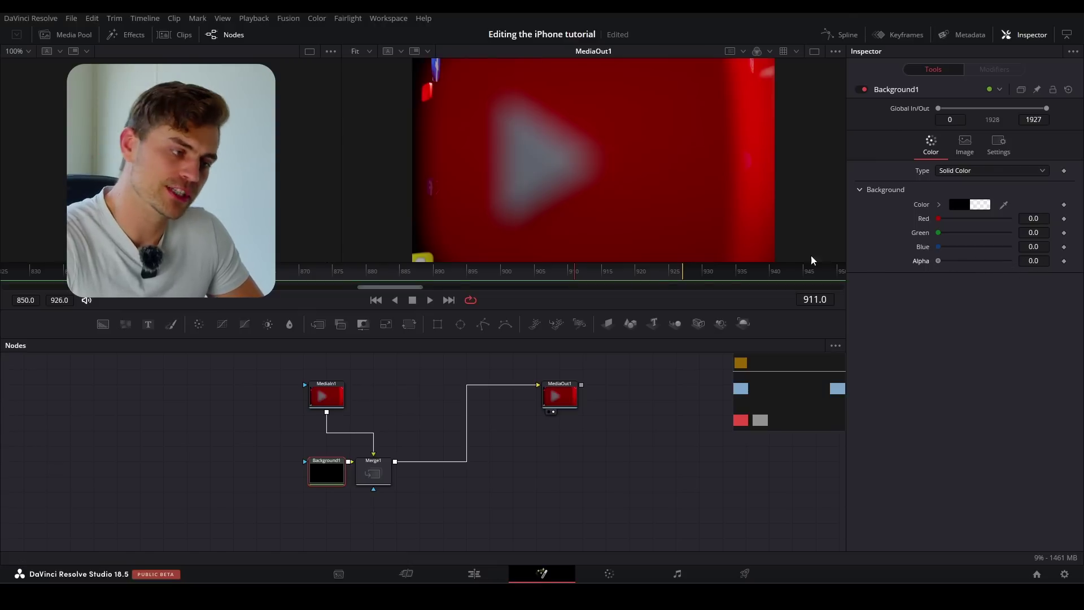
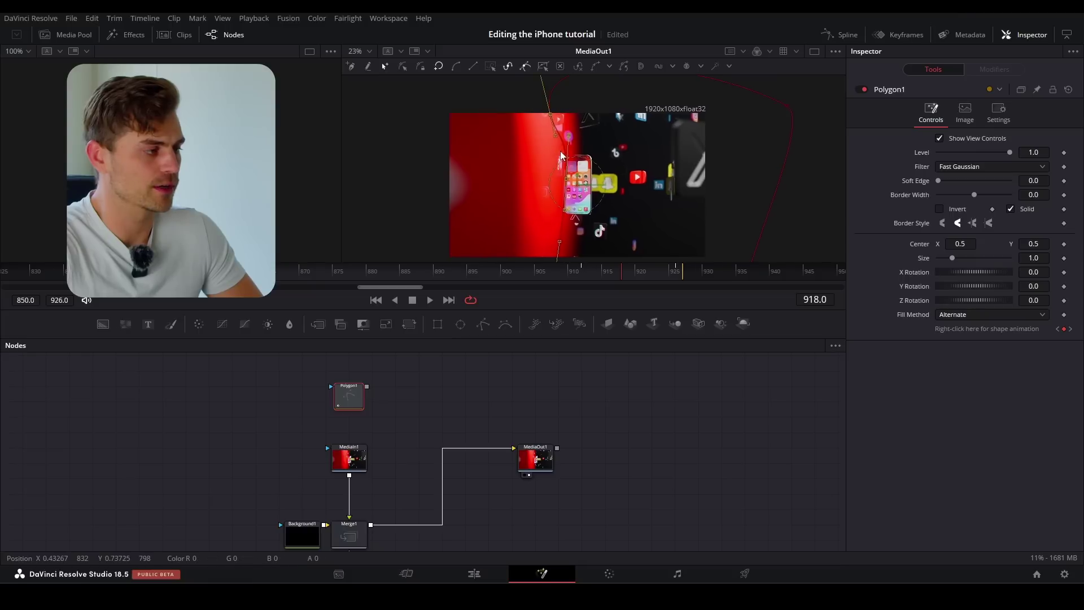
Step: Adjust the polygon's upper edge along the red icon at frame 918 and connect Polygon1 to MediaIn1 as its mask
left_click_drag(550, 114, 560, 82)
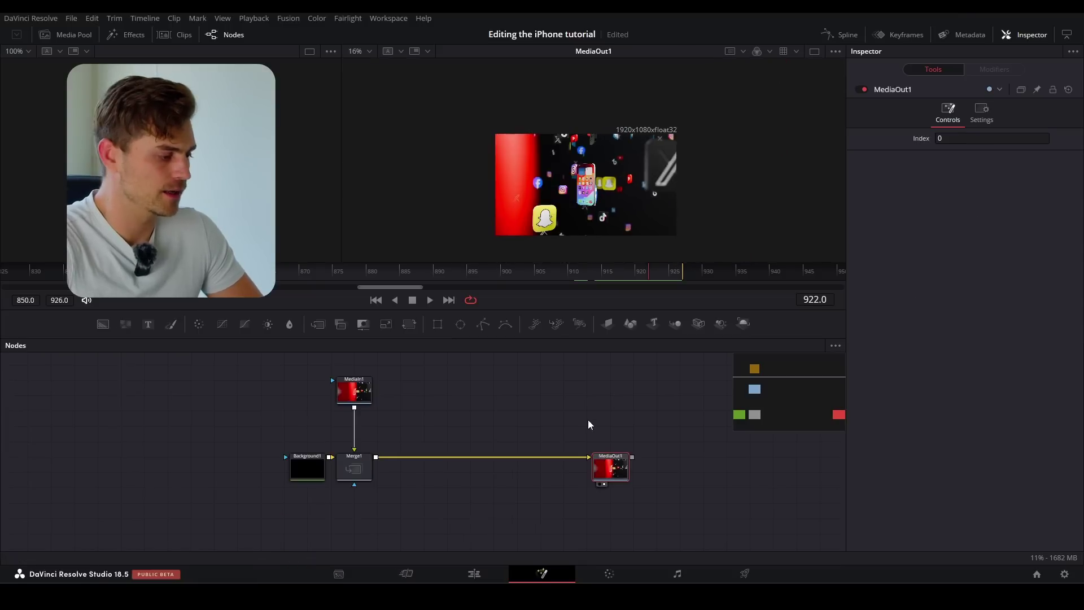
scroll(396, 423, "up", 3)
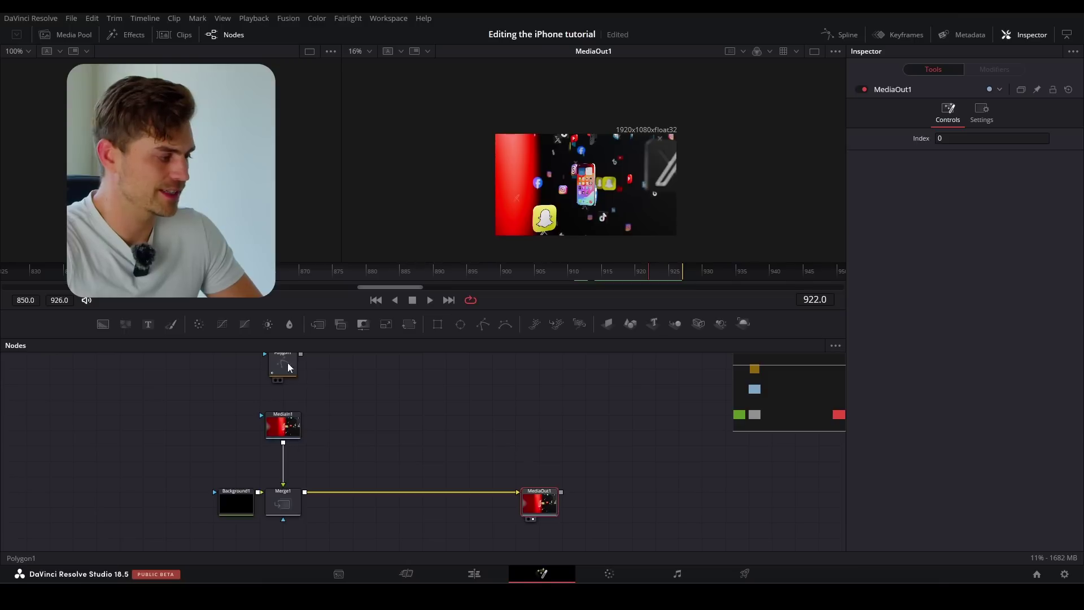
scroll(303, 374, "up", 2)
left_click_drag(297, 405, 281, 452)
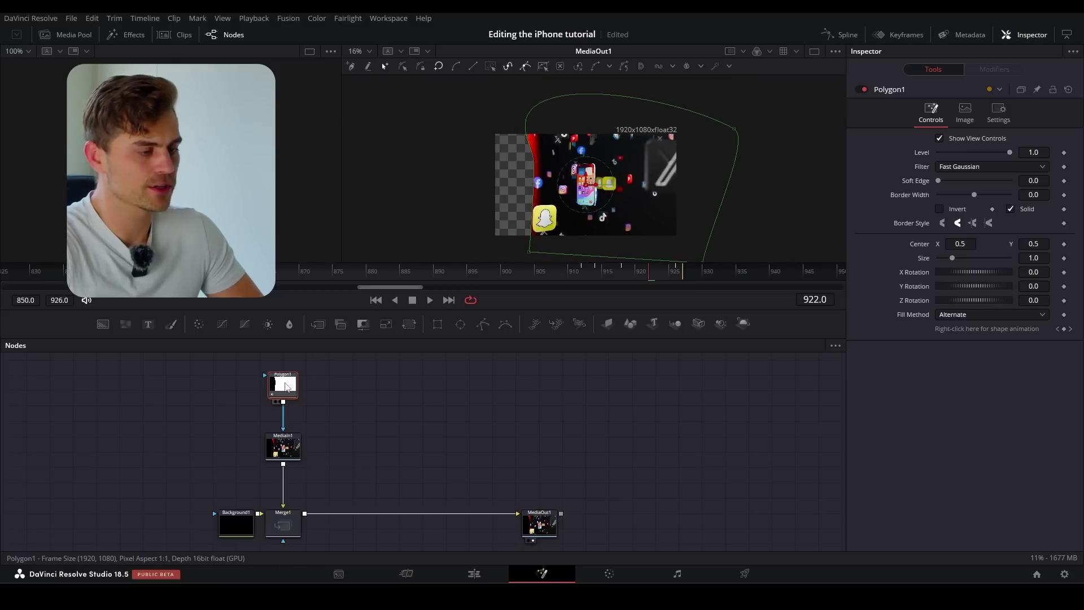
Step: Invert the polygon mask and set its Soft Edge to about 0.033
left_click(958, 208)
scroll(642, 185, "up", 3)
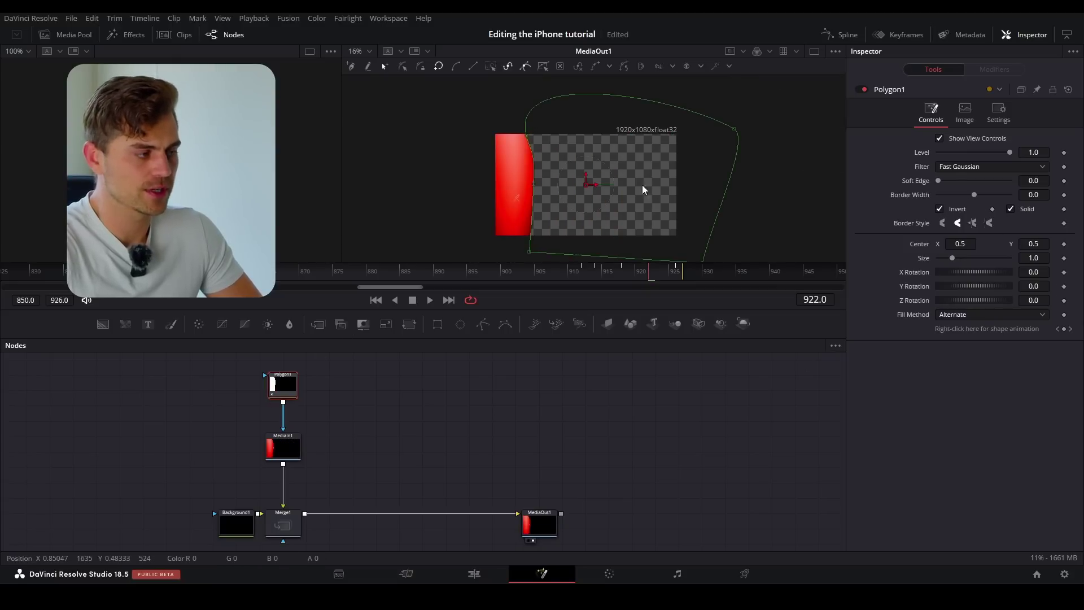
left_click_drag(588, 185, 645, 183)
scroll(571, 171, "up", 3)
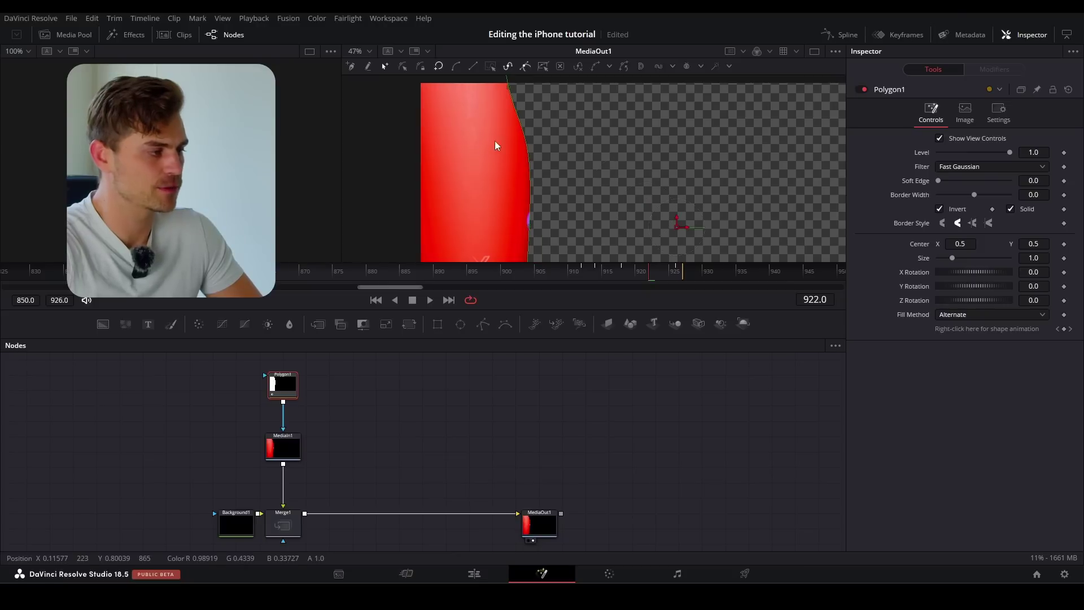
left_click_drag(502, 148, 507, 166)
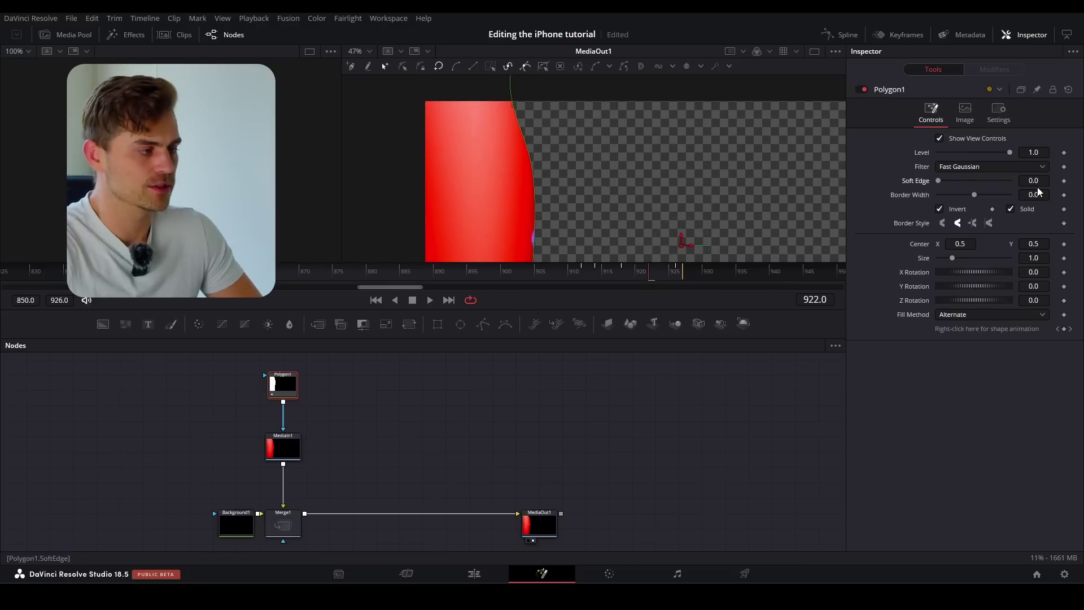
left_click_drag(938, 180, 940, 181)
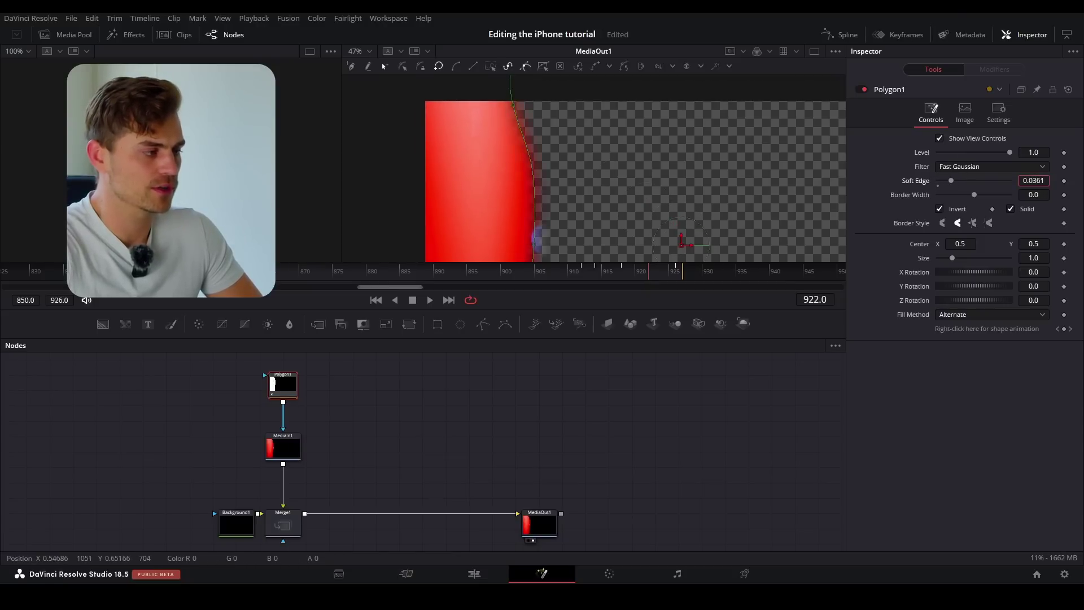
scroll(490, 166, "down", 4)
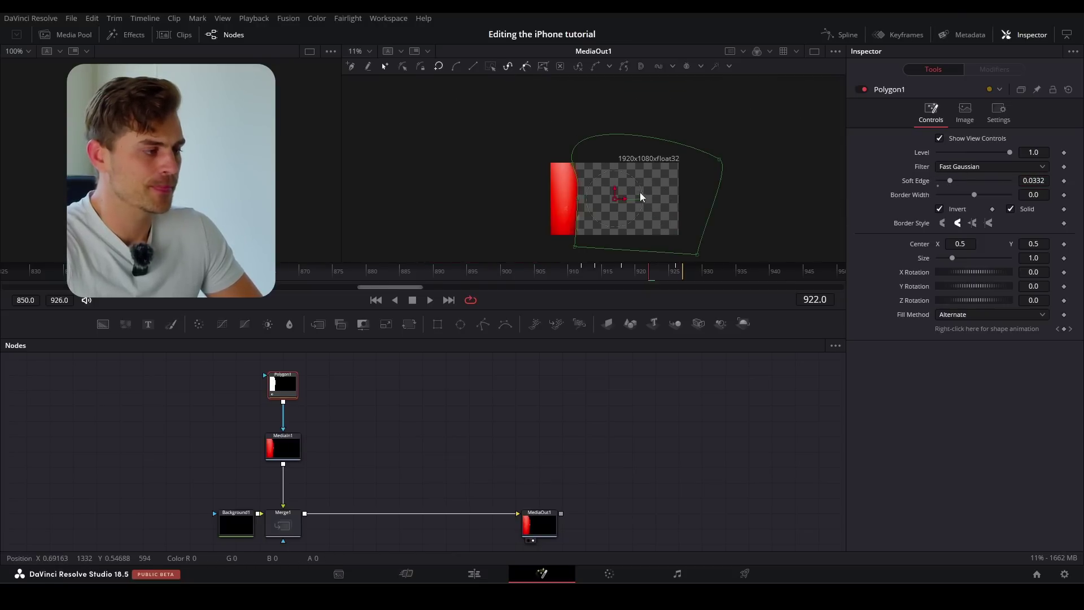
Step: Return to the Edit page and play the masked transition from the social-icons clip to the phone close-up
left_click(478, 574)
left_click(585, 305)
key("space")
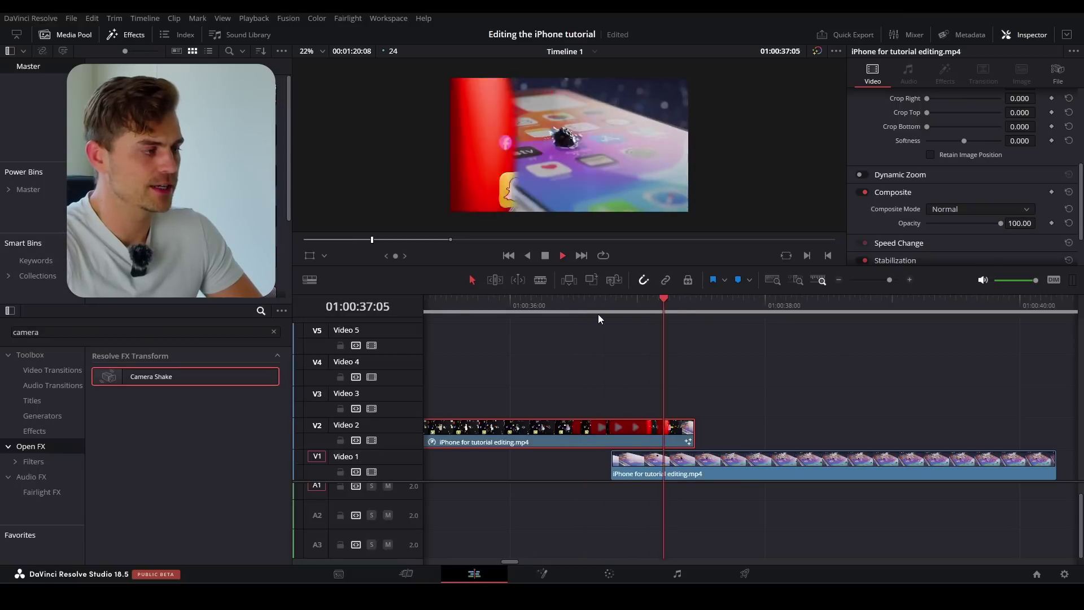
Step: In the social-icons clip's Fusion composition, shift the Polygon1 mask outside the picture at frame 911 and play the mask animation
left_click(608, 313)
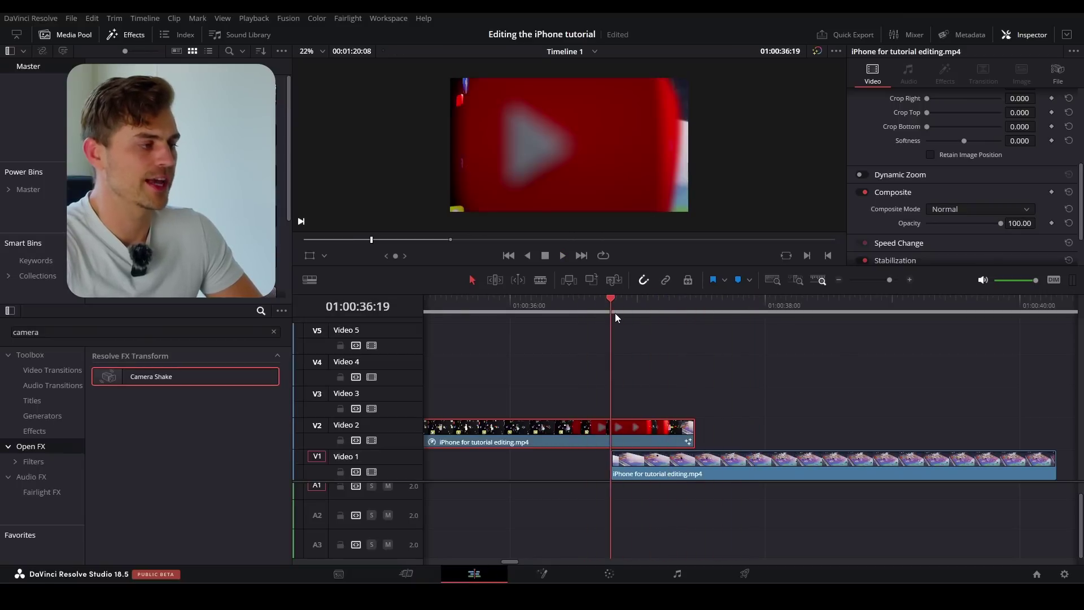
left_click_drag(615, 312, 579, 315)
left_click(621, 308)
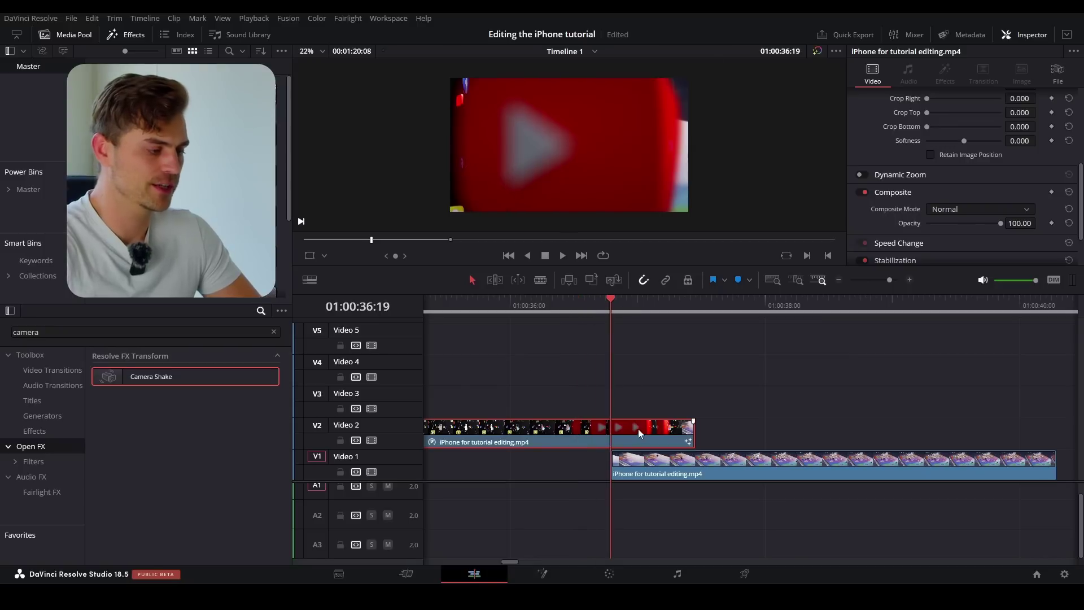
left_click(541, 574)
left_click(283, 384)
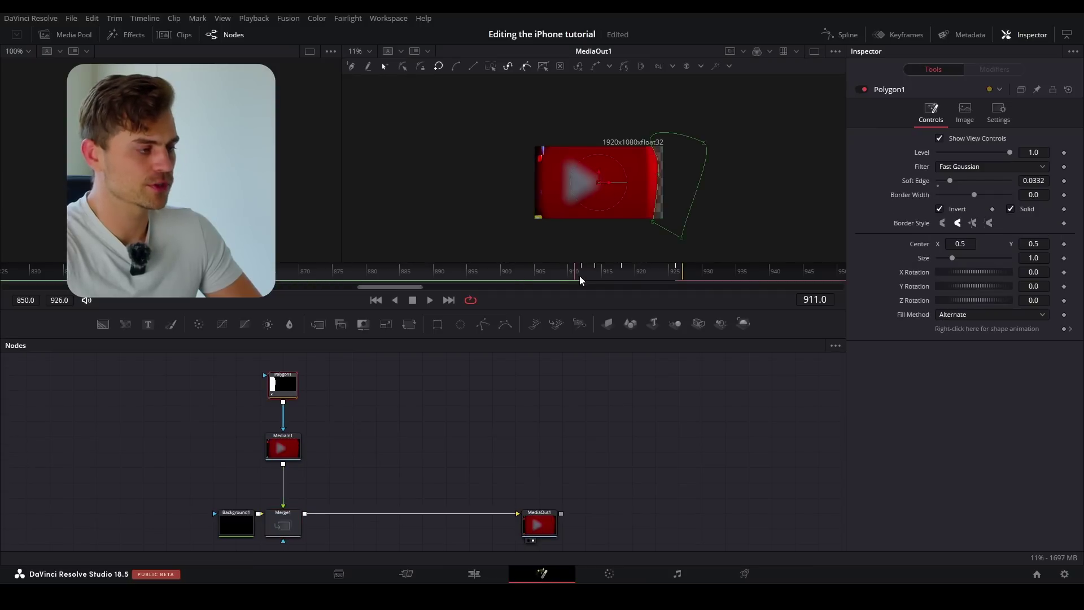
left_click_drag(741, 115, 594, 256)
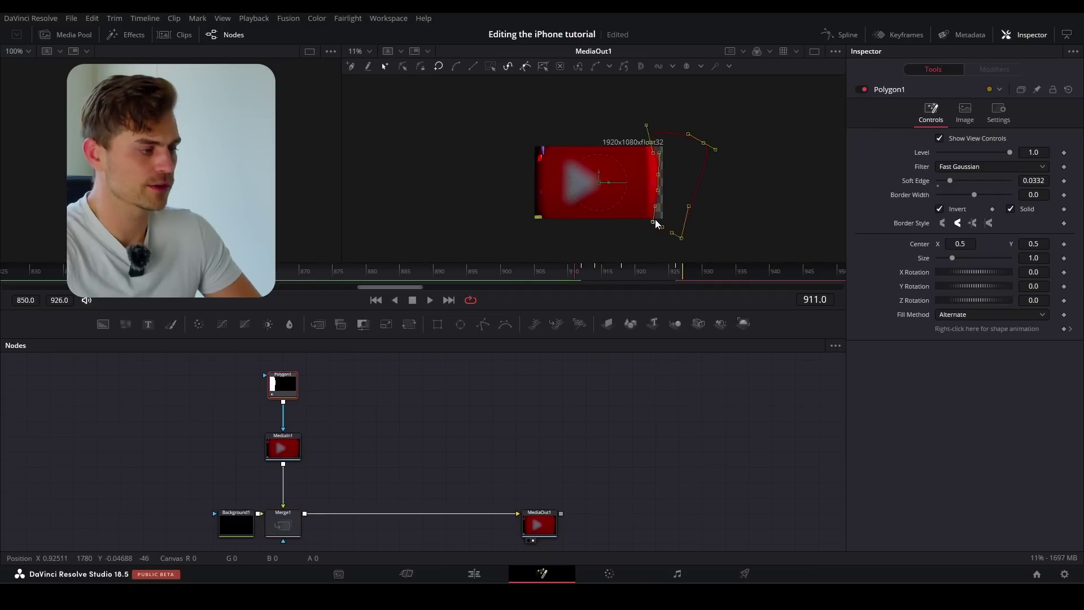
left_click_drag(654, 223, 685, 222)
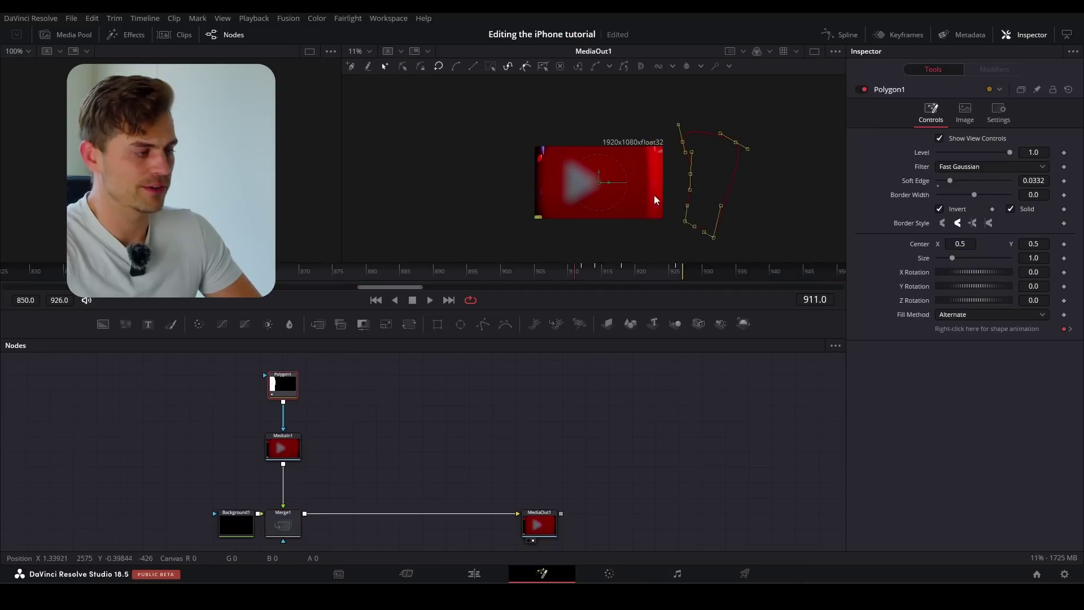
left_click_drag(578, 277, 598, 287)
key("space")
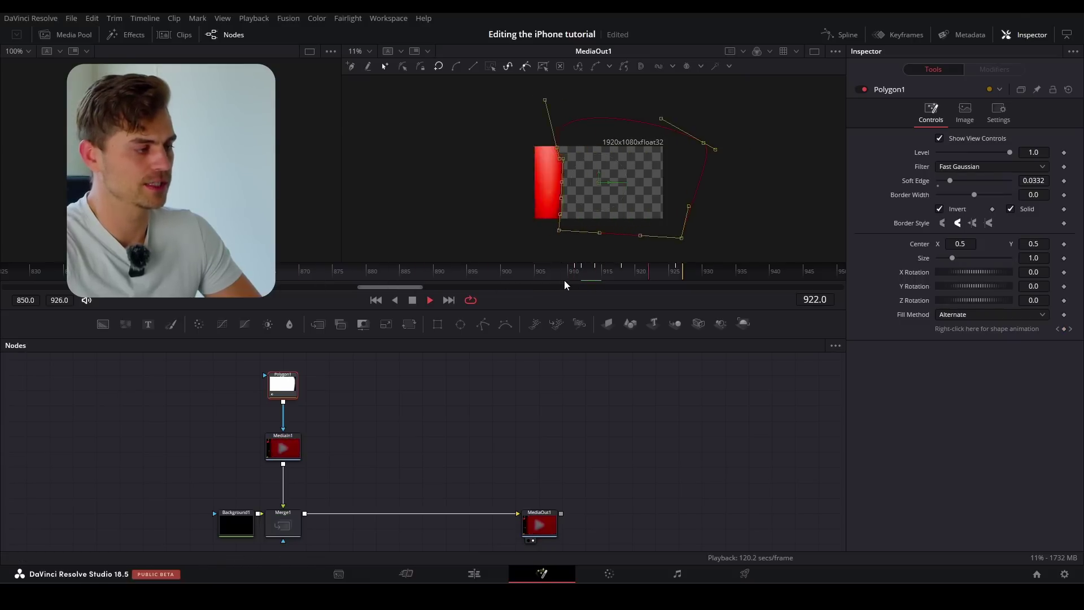
Step: Return to the Edit page and play the corrected wipe into the phone close-up
key("shift+4")
left_click(653, 310)
key("space")
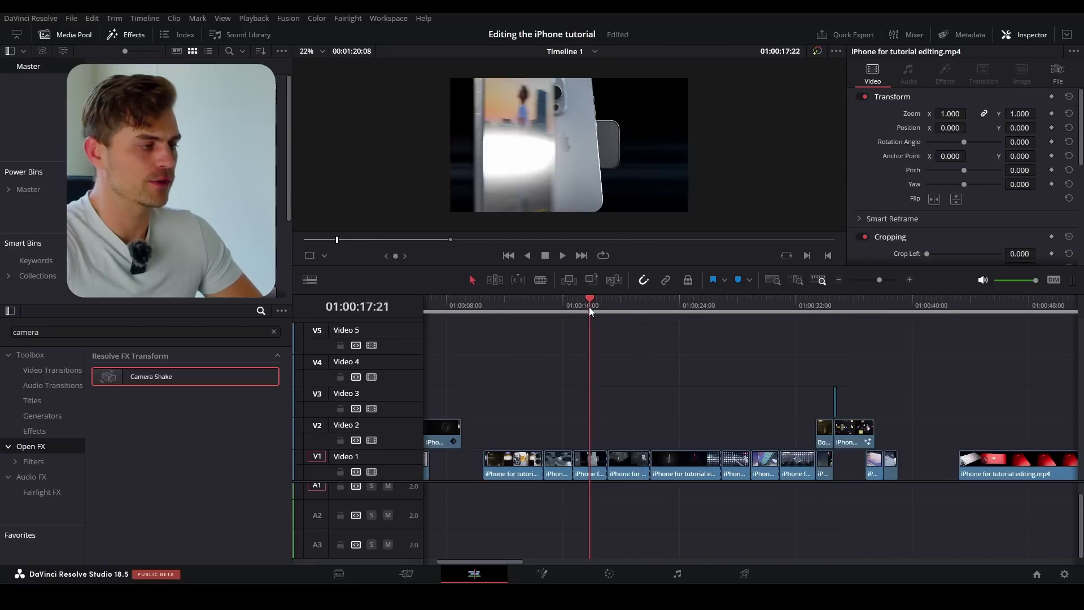
Step: Scrub through the earlier phone clips between about 01:00:16 and 01:00:29 to examine the shots and cuts
left_click_drag(588, 307, 572, 313)
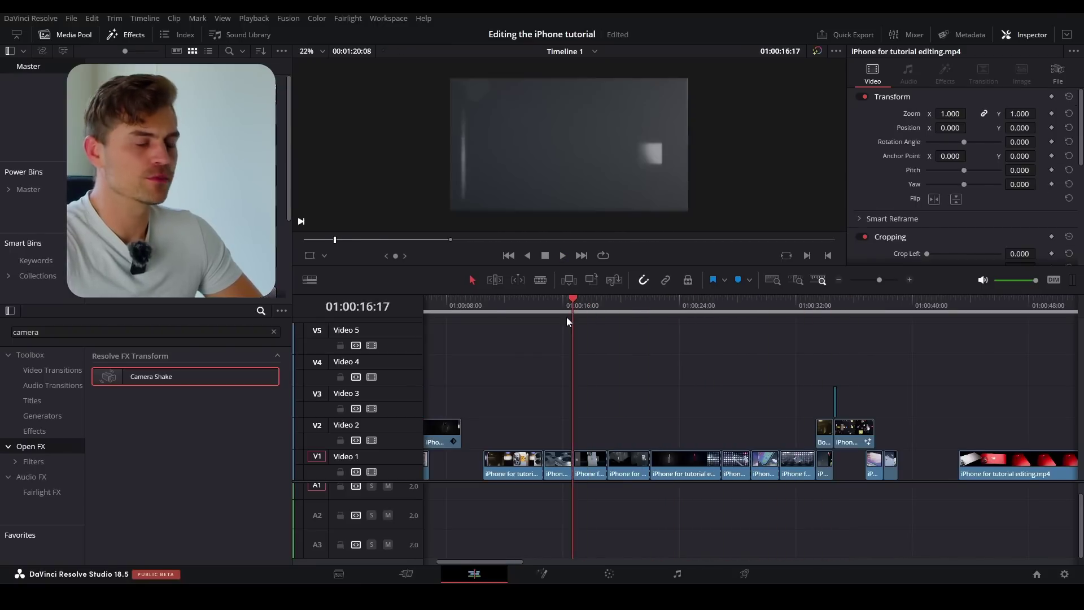
scroll(616, 371, "up", 3)
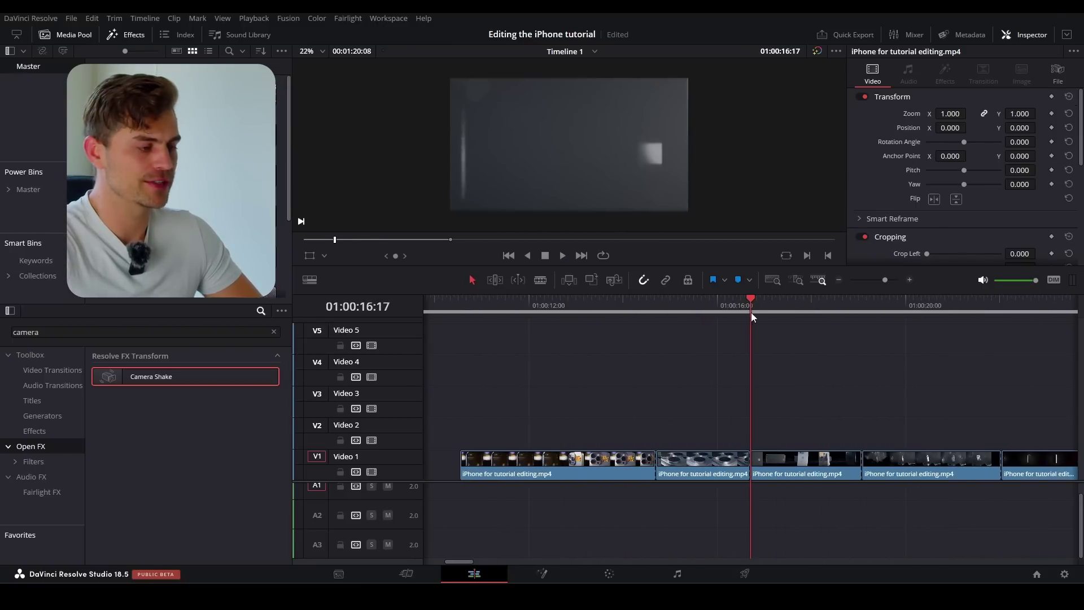
left_click_drag(751, 313, 797, 309)
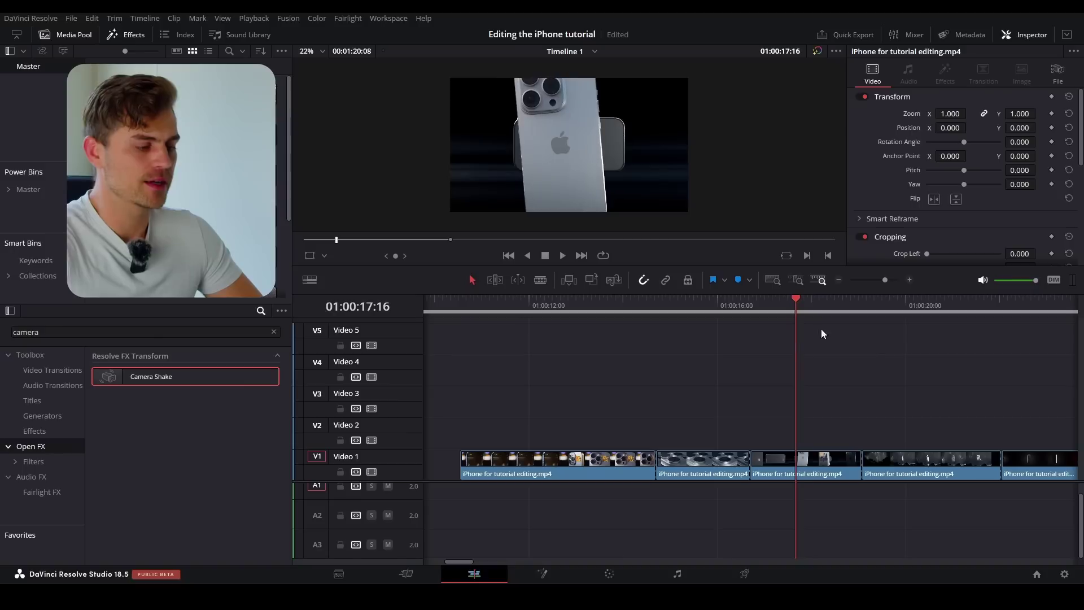
scroll(700, 345, "right", 3)
scroll(896, 358, "down", 5)
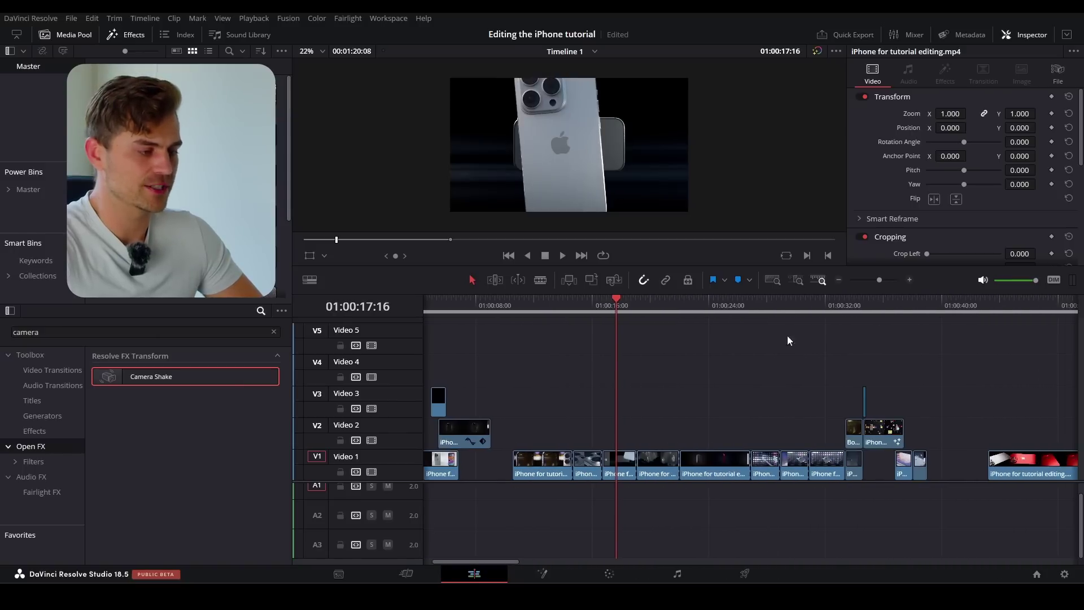
left_click(780, 303)
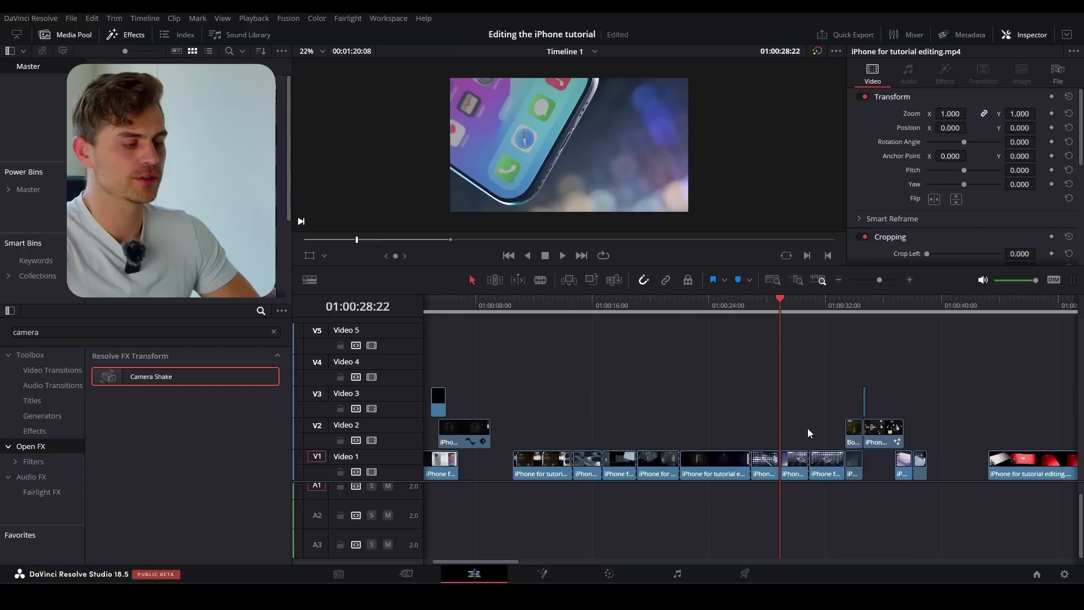
scroll(813, 417, "up", 6)
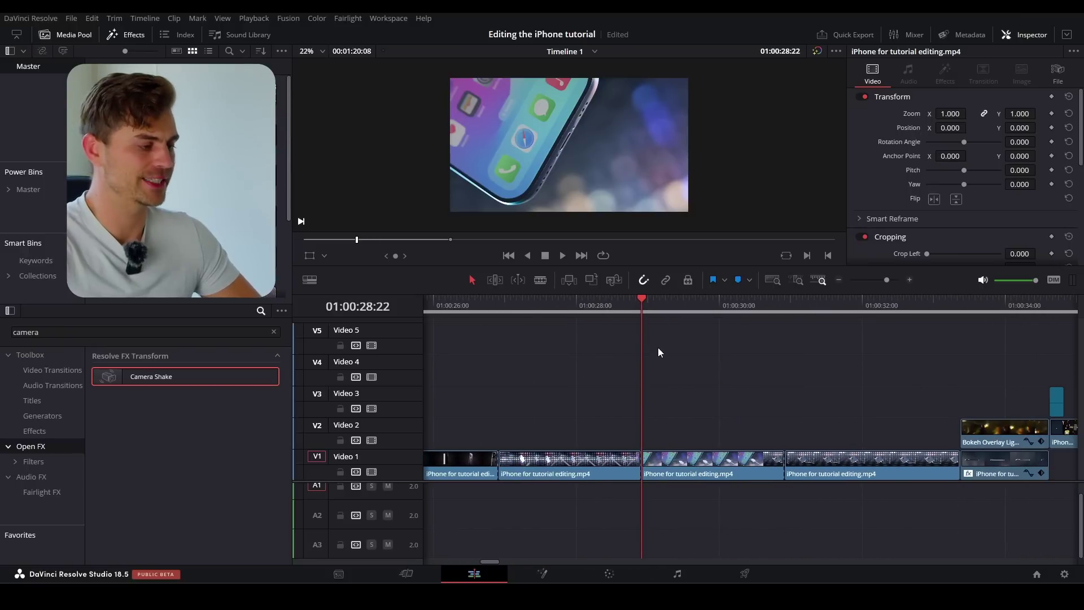
left_click_drag(631, 359, 556, 345)
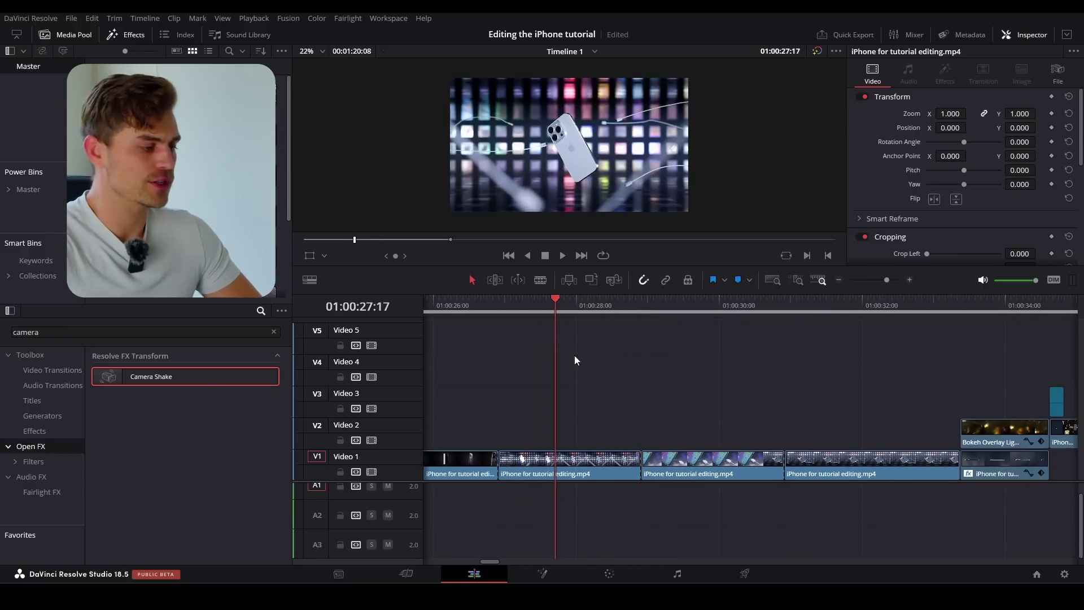
scroll(689, 381, "down", 2)
scroll(805, 404, "up", 2)
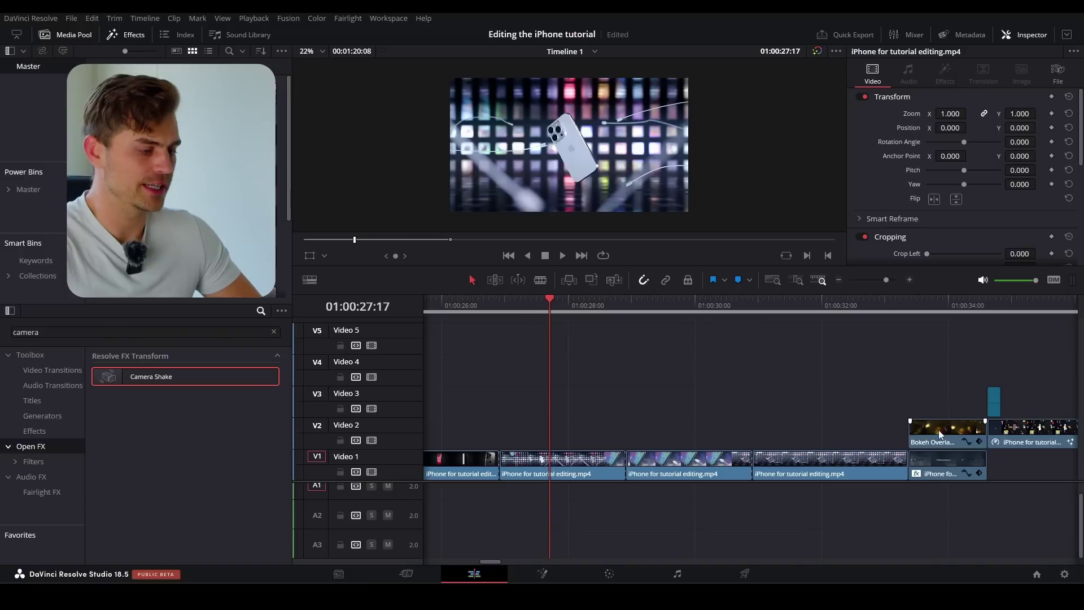
Step: Copy the Bokeh Overlay clip onto Video 2 above the phone-and-light-grid clip, extend it to that clip's full length, and play it
left_click_drag(939, 429, 624, 434)
key("space")
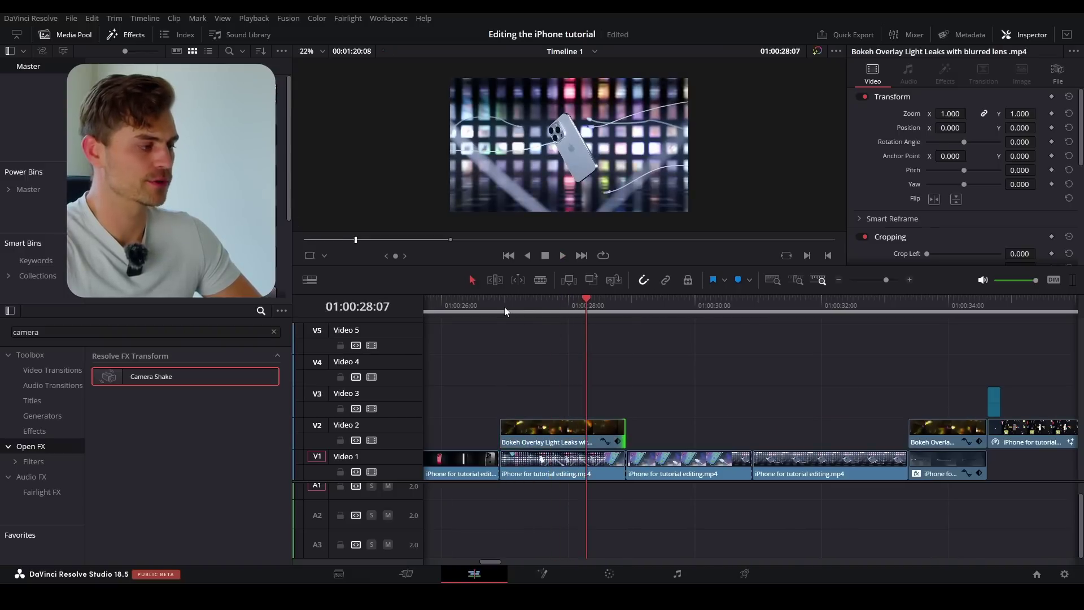
left_click(504, 307)
key("space")
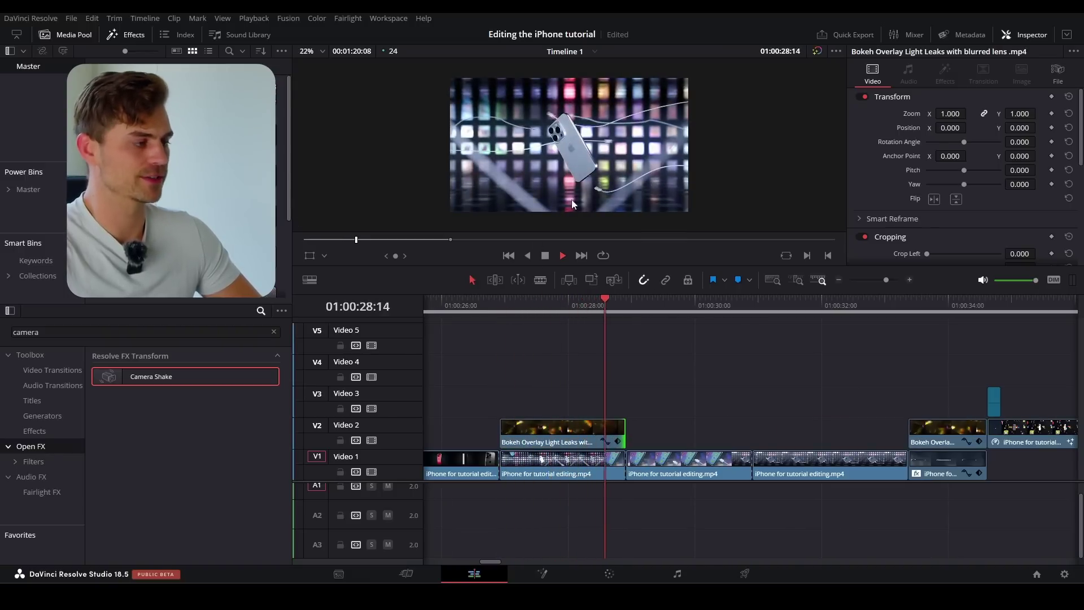
key("space")
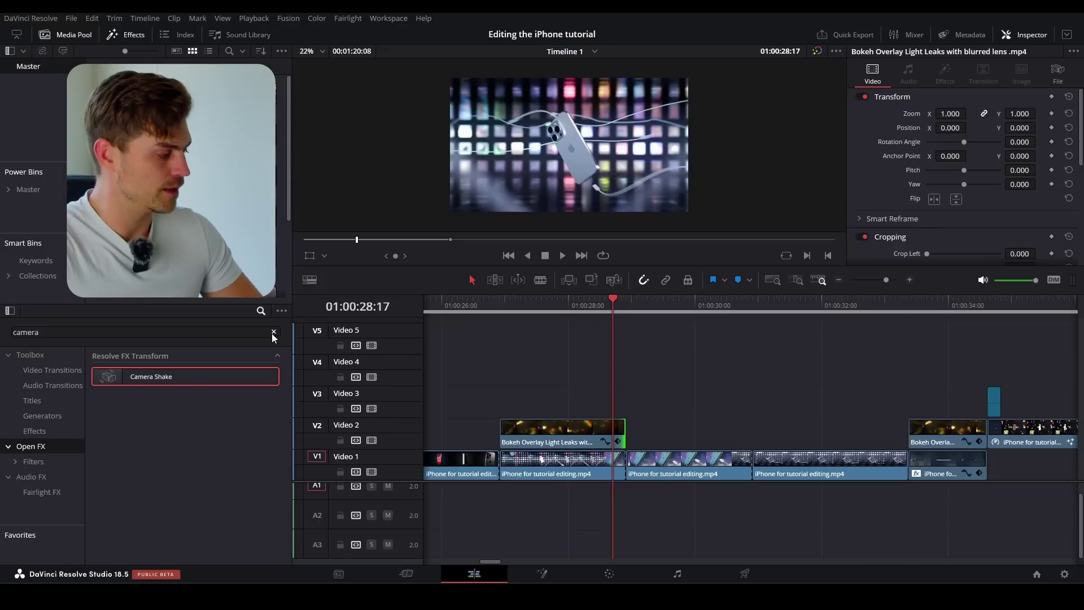
Step: Search the effects toolbox for "solid" and place a short Solid Color generator on Video 3 just after the bokeh overlay ends
left_click(274, 334)
type("s")
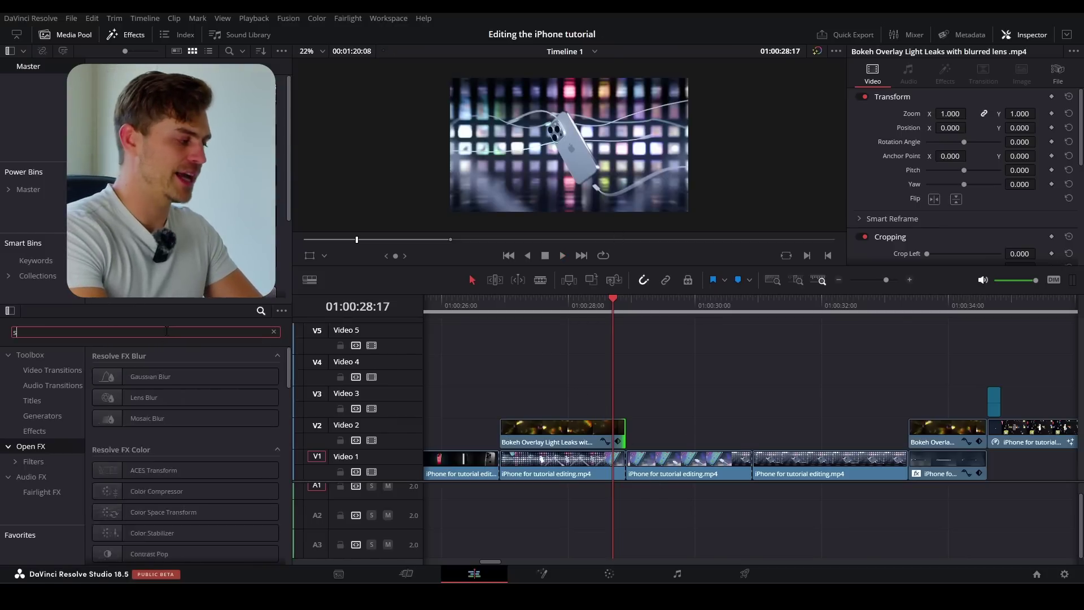
type("olid")
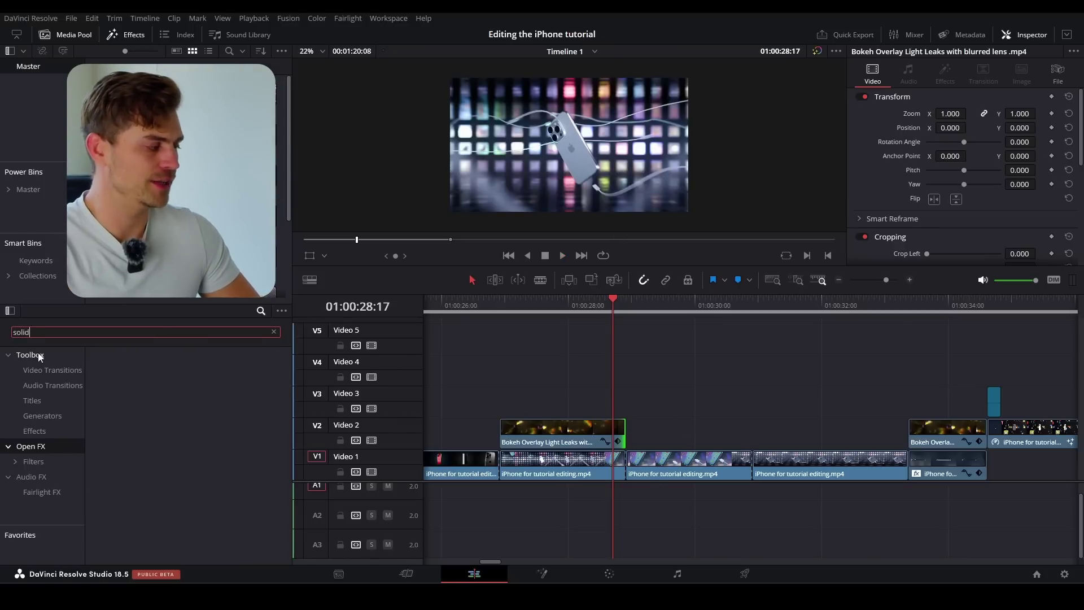
left_click(39, 357)
left_click_drag(142, 377, 633, 395)
left_click_drag(947, 395, 639, 416)
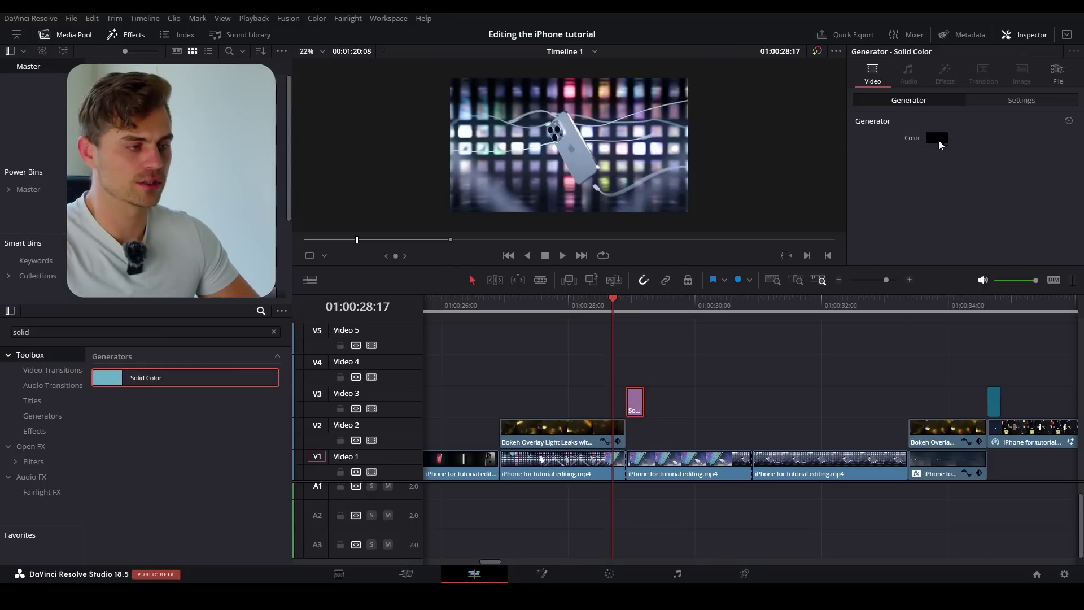
Step: Set the Solid Color generator's color to white
left_click(937, 138)
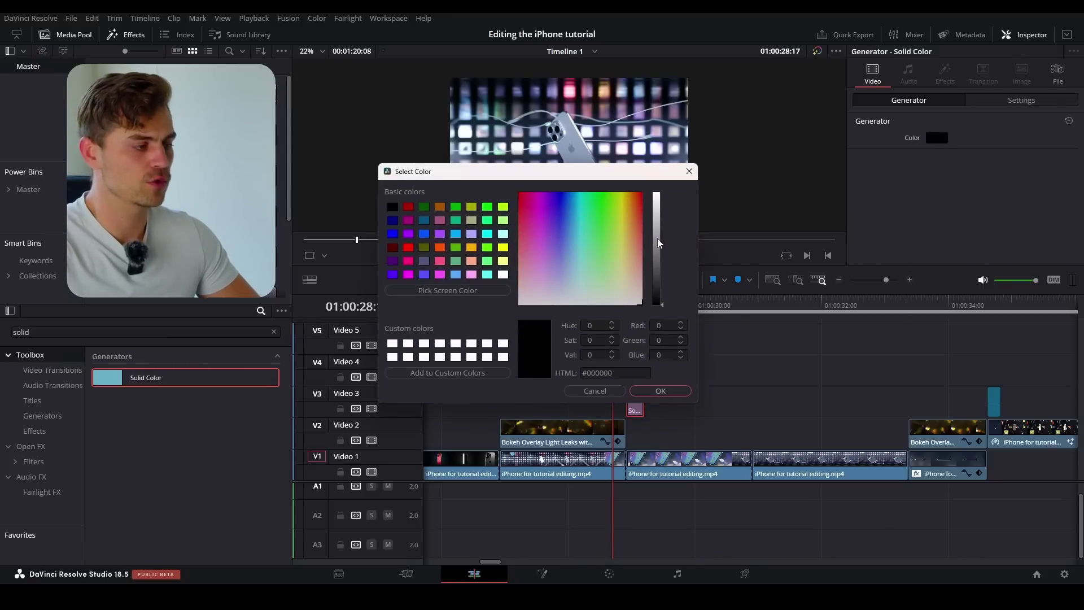
left_click_drag(658, 242, 658, 165)
left_click(675, 391)
Step: Move the white Solid Color clip along Video 3 to the cut after the charging-cable close-up
scroll(680, 401, "up", 3)
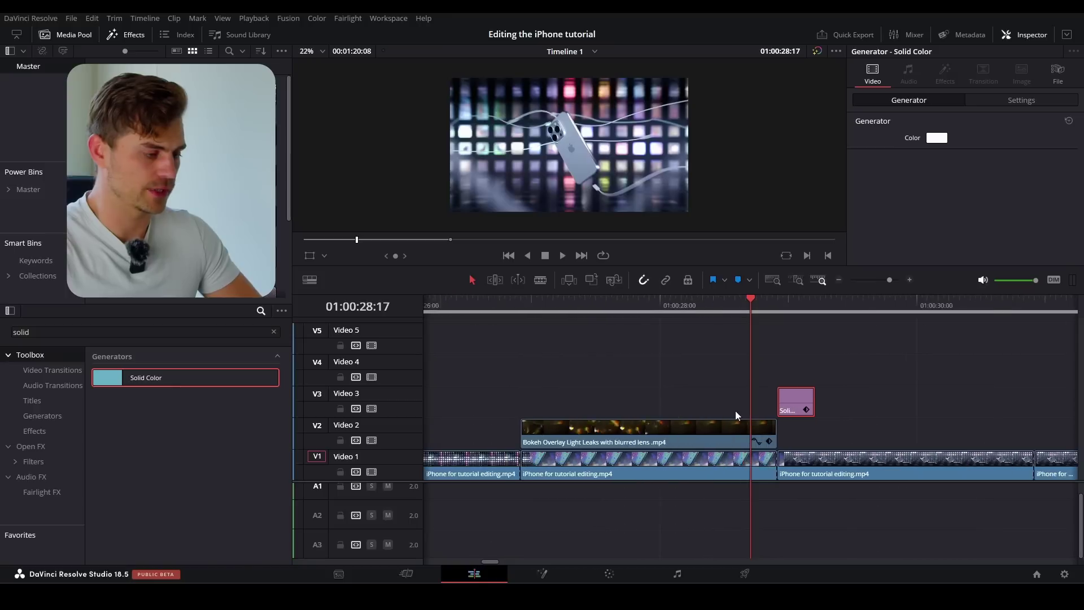
scroll(656, 399, "right", 3)
left_click_drag(528, 407, 794, 395)
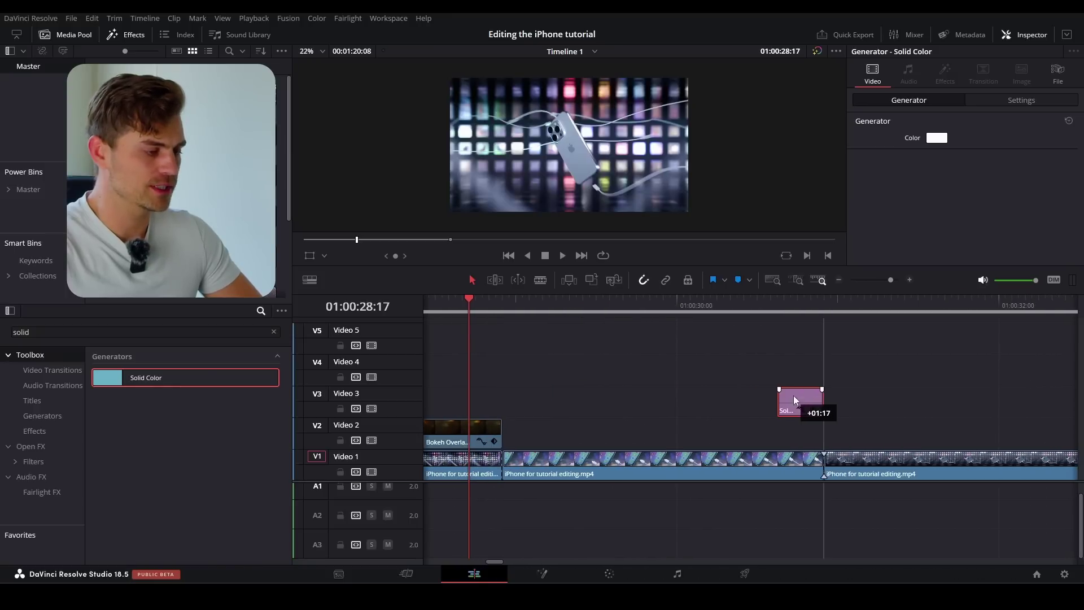
left_click(748, 310)
scroll(784, 398, "right", 5)
left_click_drag(546, 402, 547, 403)
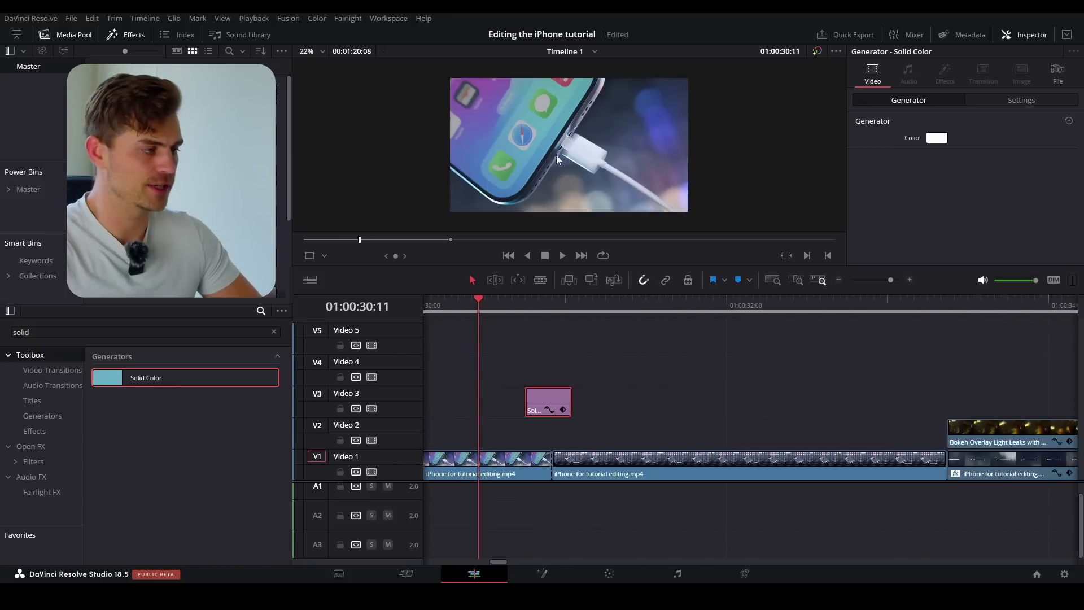
Step: Shorten the white Solid Color to a few frames and place it just before the cut, around the cable plugging in
key("Right")
key("Right")
key("Right")
key("Right")
key("Right")
scroll(599, 381, "left", 3)
left_click_drag(657, 400, 637, 398)
key("Down")
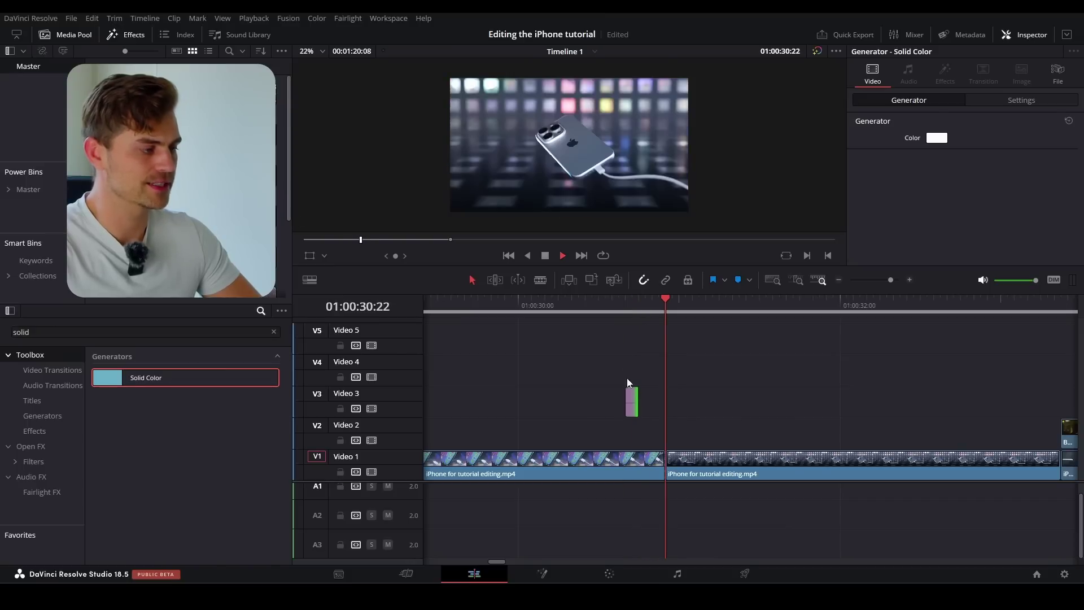
Step: Duplicate the short white flash along Video 3, at the cut and at two points after it, and play the sequence
key("Up")
left_click_drag(525, 401, 819, 401)
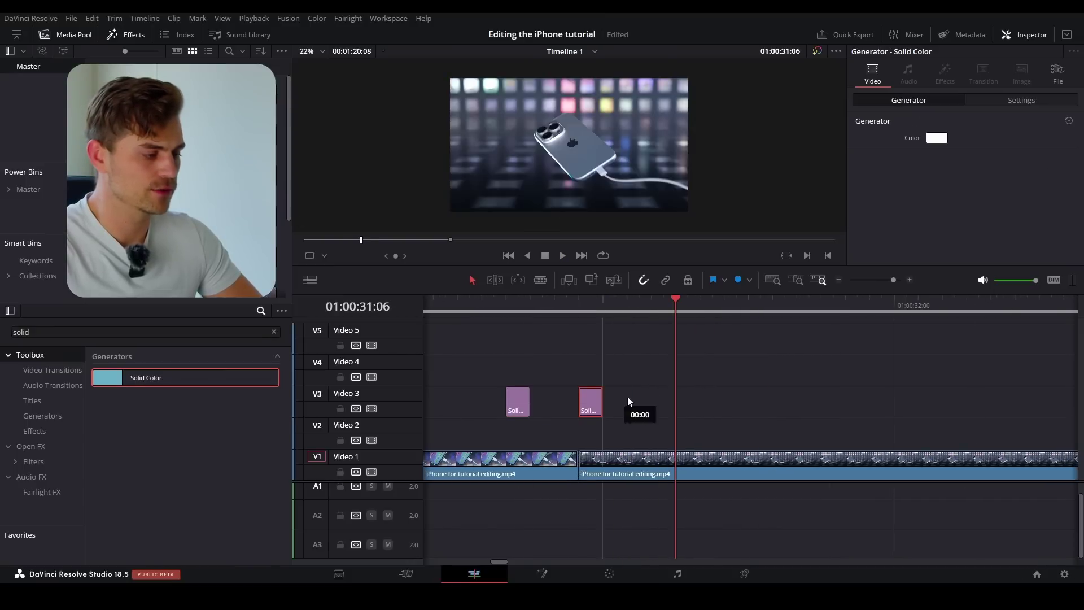
left_click(571, 310)
key("space")
key("space")
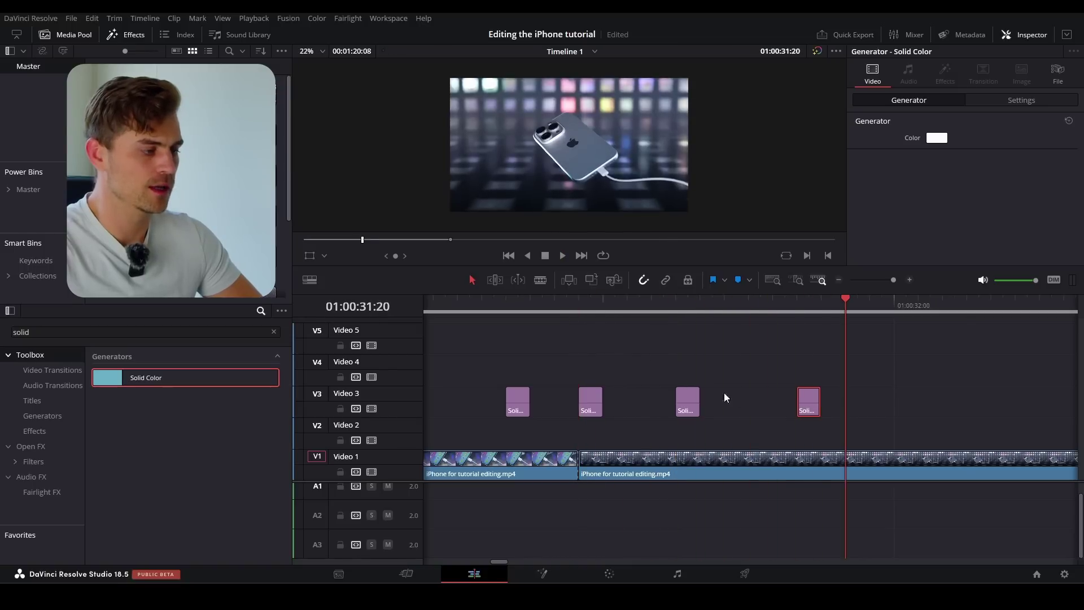
Step: Lower the opacity of the white flash at 01:00:31:06 to roughly half
left_click(681, 306)
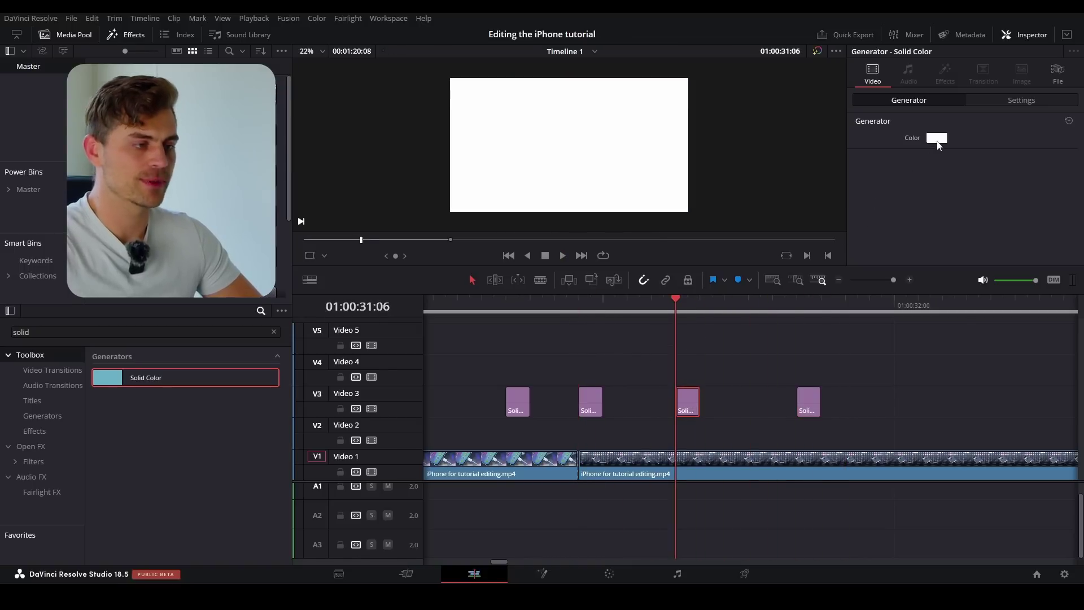
left_click(1013, 104)
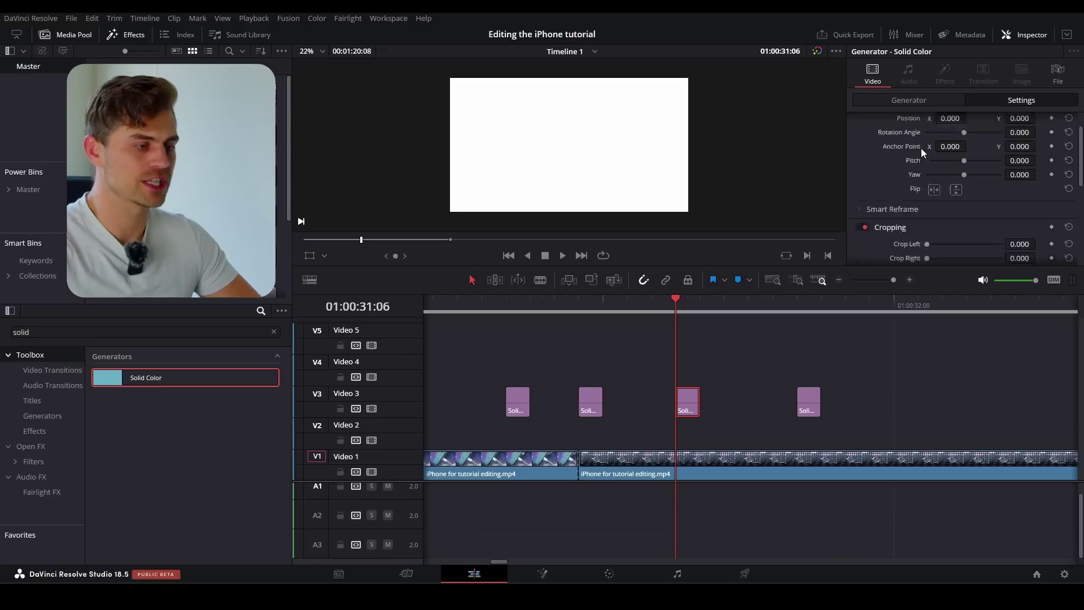
scroll(921, 148, "down", 6)
left_click_drag(972, 219, 965, 220)
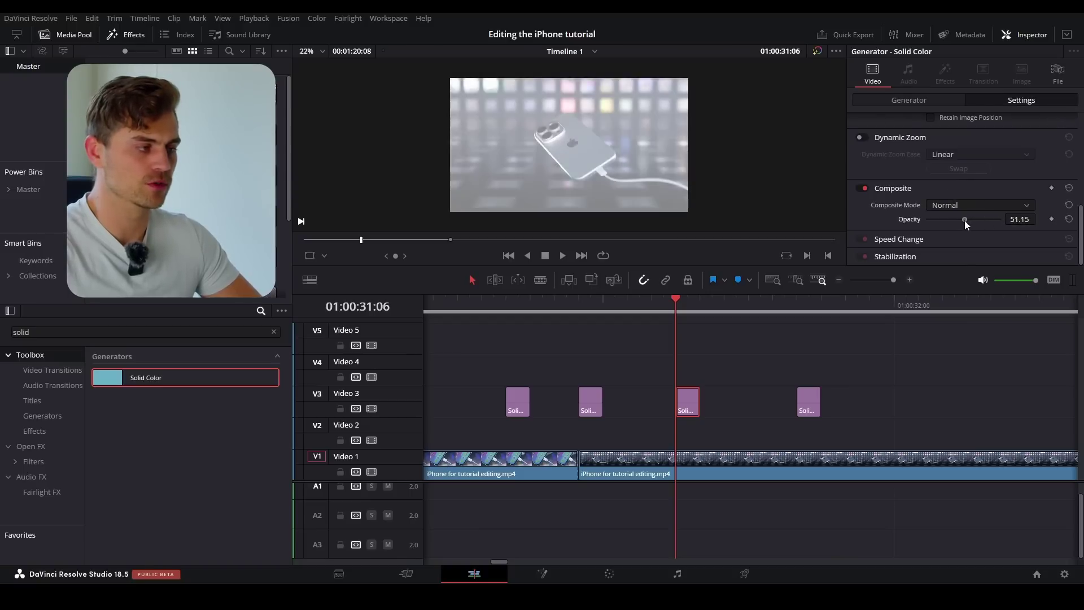
Step: Give the white flash at the cut an opacity of 42.75 and move the last two flashes earlier on Video 3
left_click(593, 402)
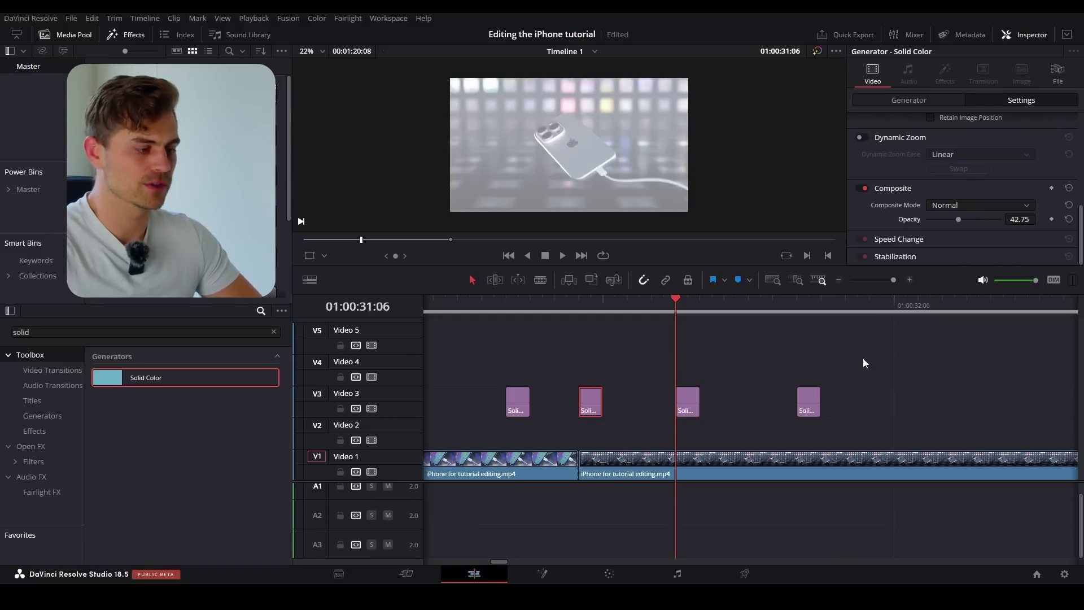
left_click_drag(678, 409, 651, 415)
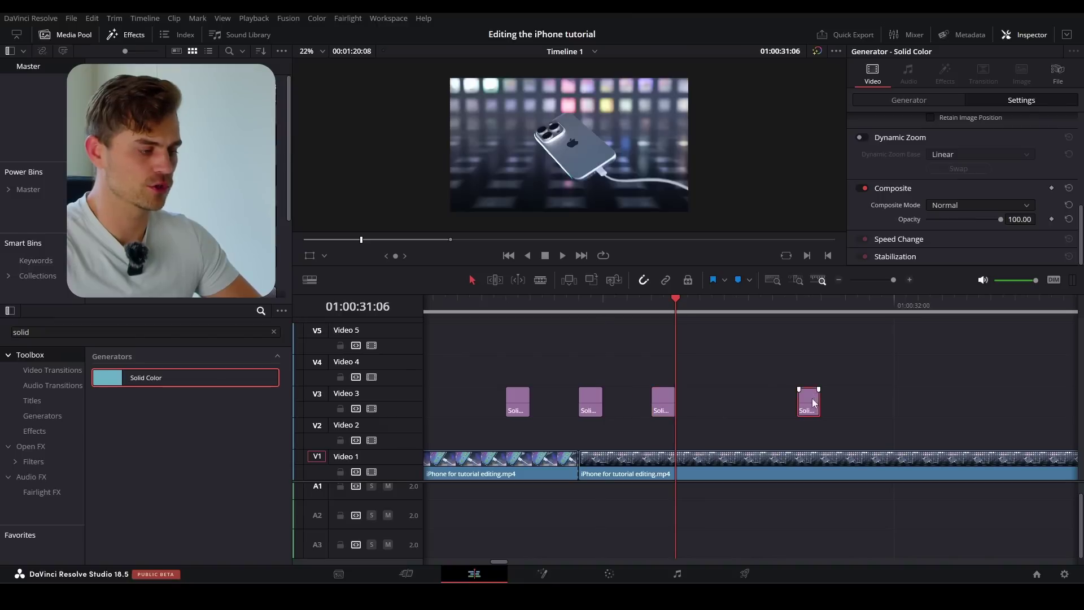
left_click_drag(813, 403, 717, 412)
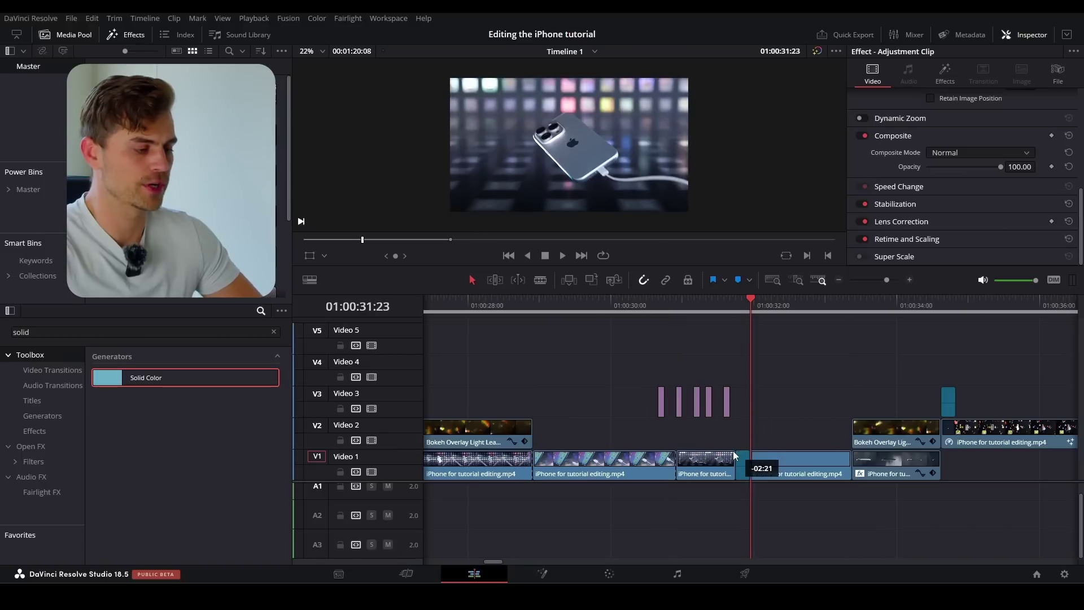
Step: Copy the Adjustment Clip onto Video 2 beneath the last two white flashes, lengthen it, and play that section
left_click_drag(946, 407, 792, 436)
key("ctrl+equal")
key("ctrl+equal")
left_click(703, 310)
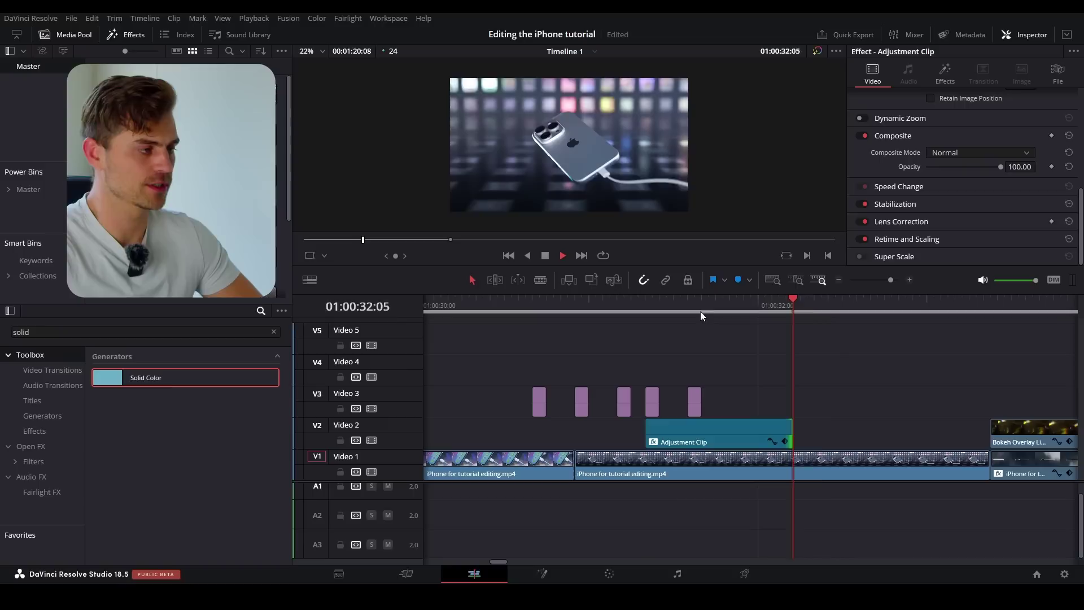
Step: Set the Camera Shake speed scale of the Adjustment Clip under the last flashes to 0.961 and play the flash section
key("space")
left_click(666, 311)
key("space")
key("space")
left_click(738, 425)
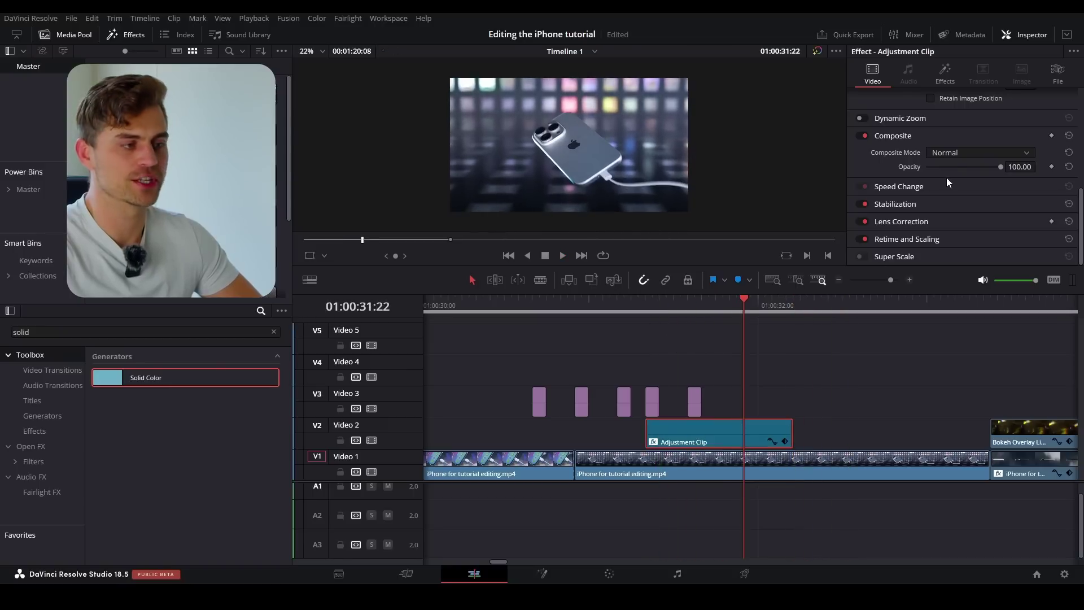
scroll(955, 153, "up", 5)
left_click(945, 74)
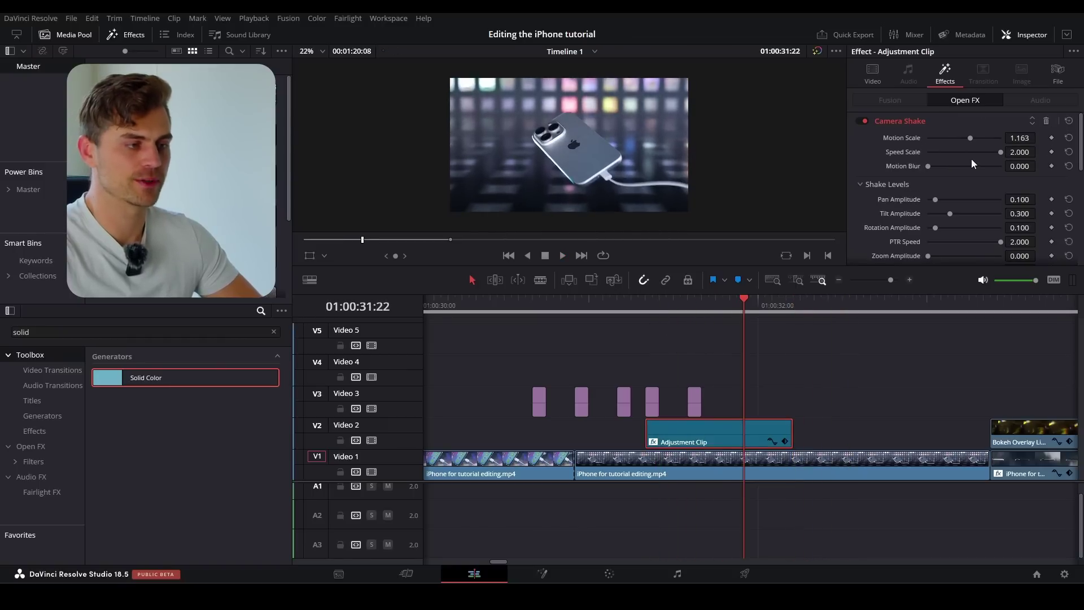
left_click(963, 152)
left_click(657, 307)
key("space")
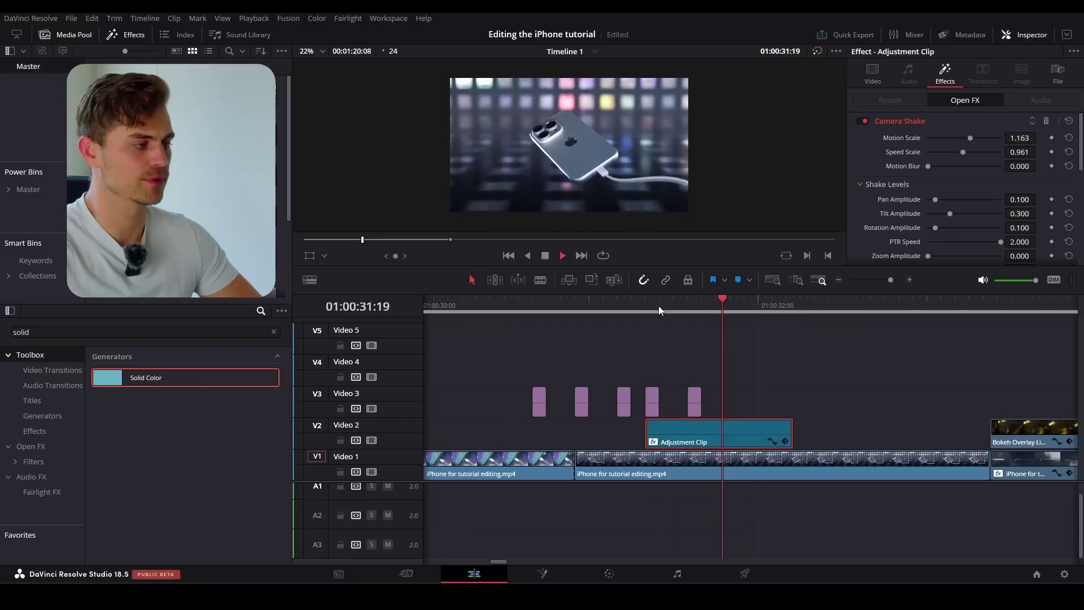
key("ctrl+minus")
key("ctrl+minus")
left_click(775, 302)
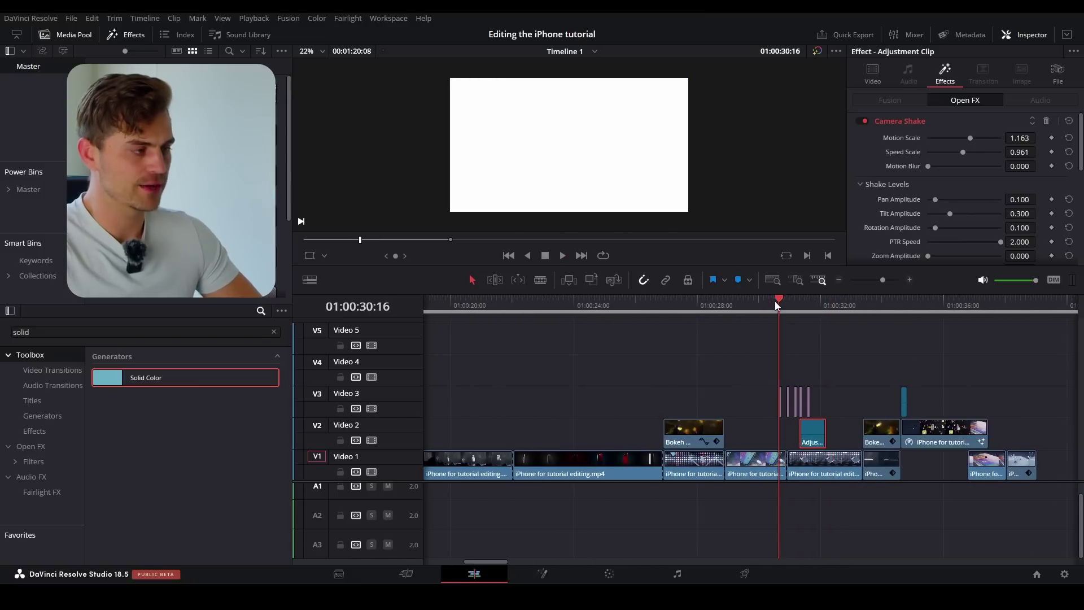
key("space")
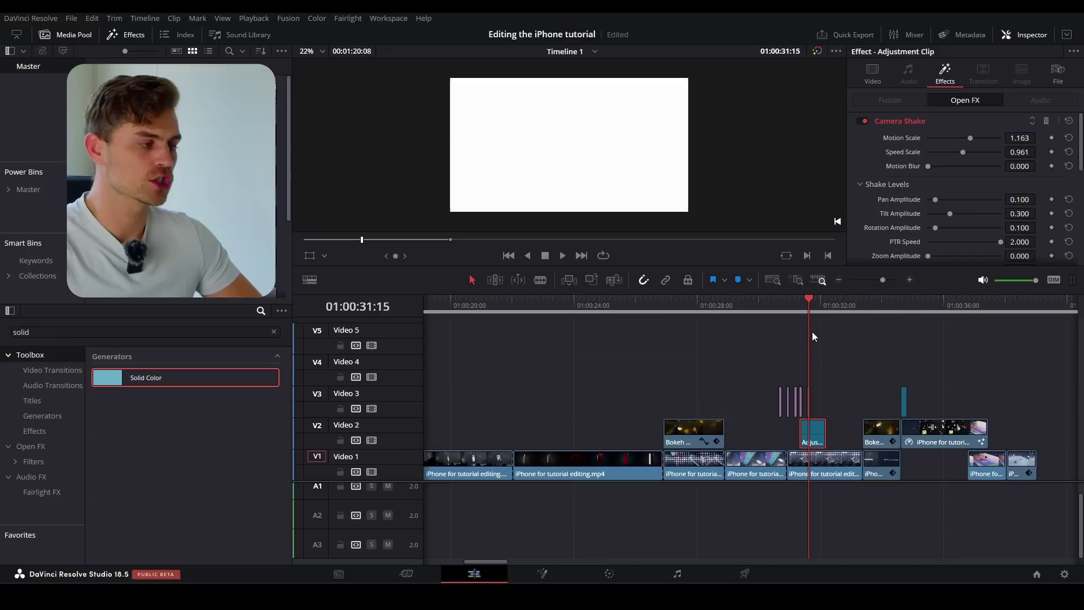
Step: Reverse the speed of the spinning phone clip starting at 01:00:16:17 on Video 1 and play it
scroll(714, 384, "left", 6)
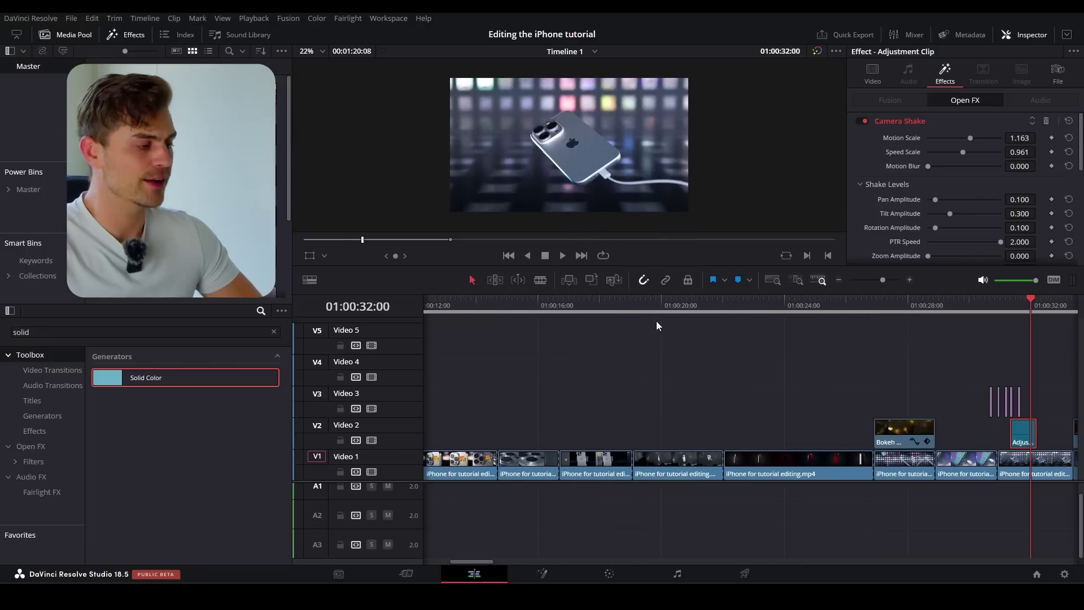
left_click(608, 305)
scroll(672, 358, "left", 2)
left_click_drag(647, 303, 629, 321)
key("ctrl+equal")
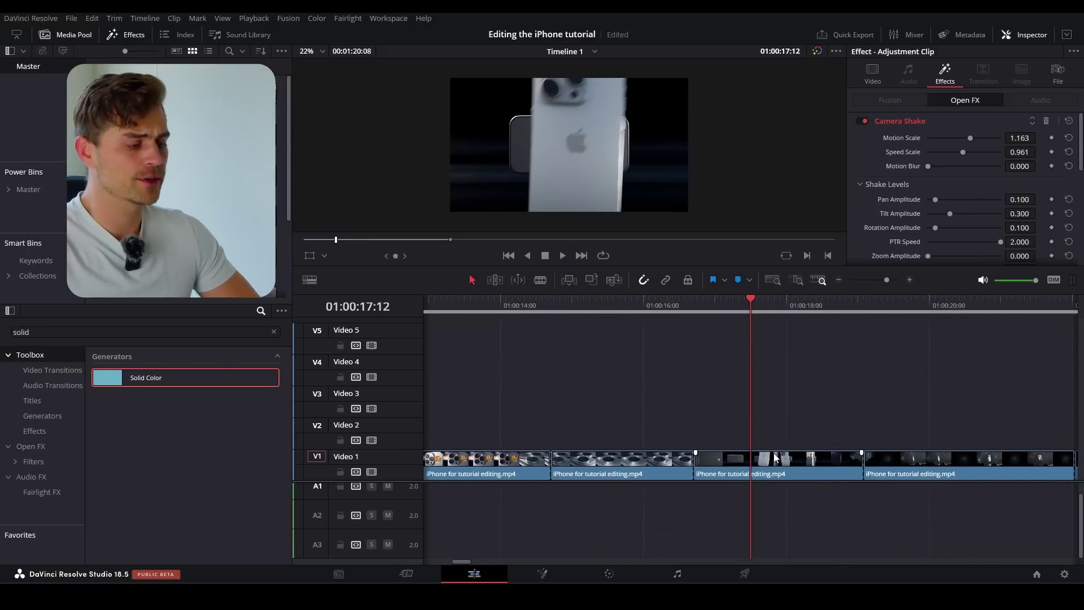
left_click(842, 479)
scroll(792, 391, "right", 5)
left_click_drag(518, 304, 490, 312)
key("space")
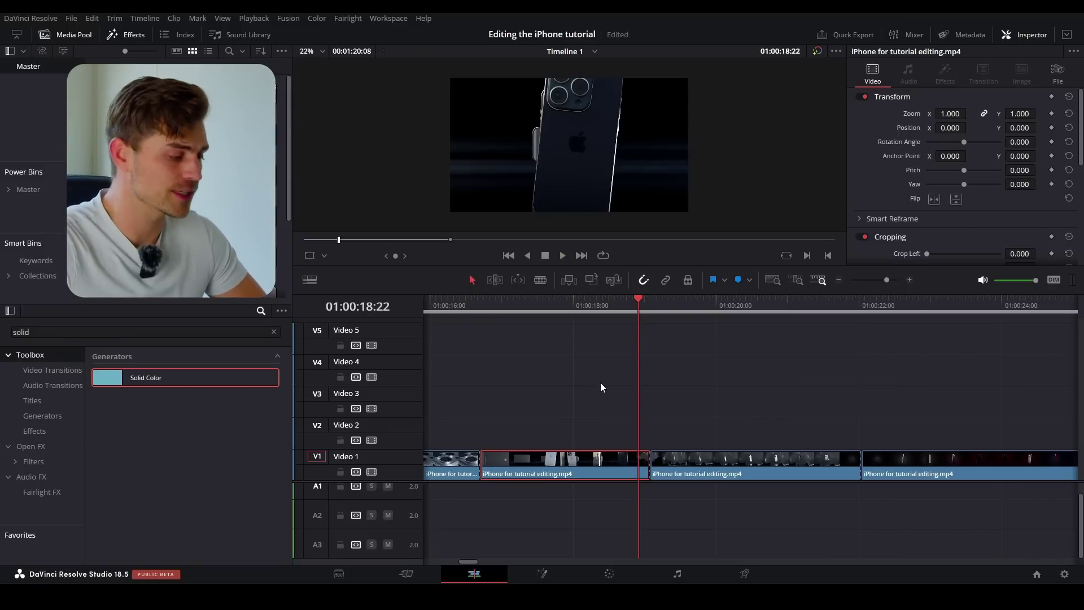
right_click(588, 460)
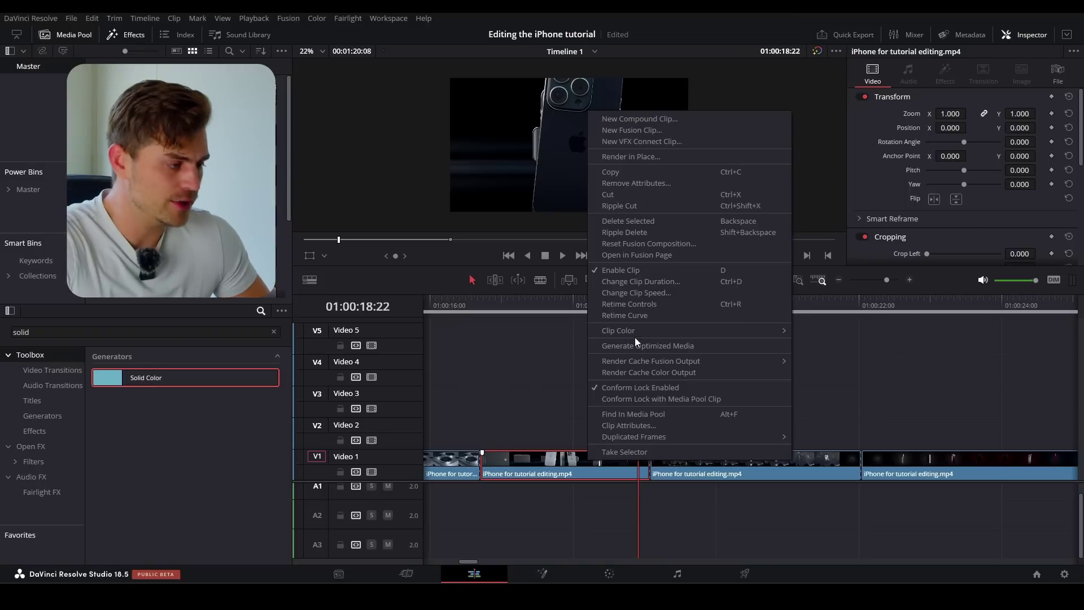
left_click(636, 292)
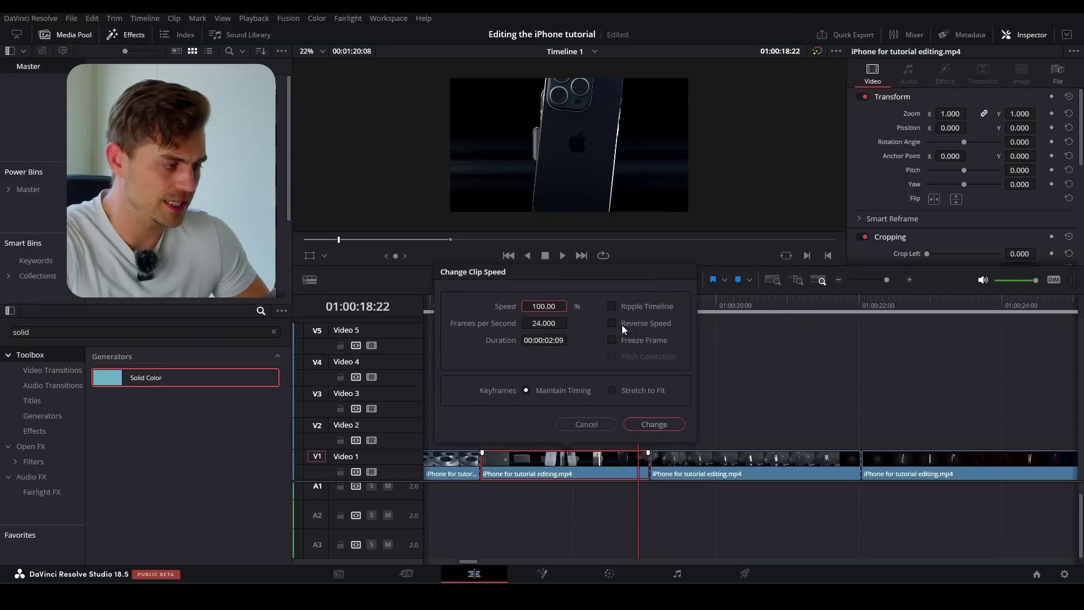
left_click(654, 424)
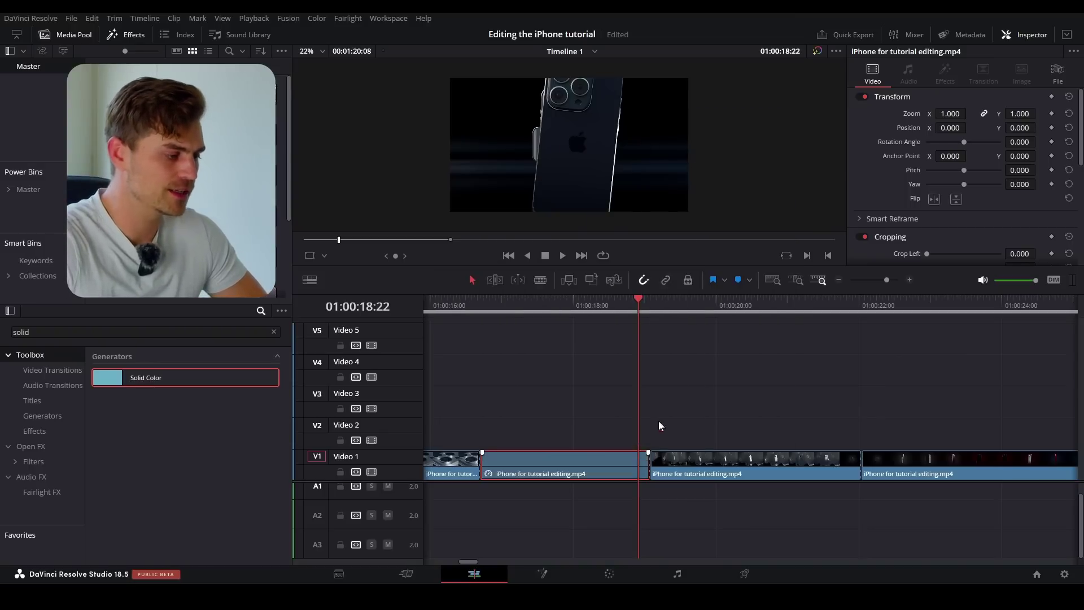
left_click(478, 308)
key("space")
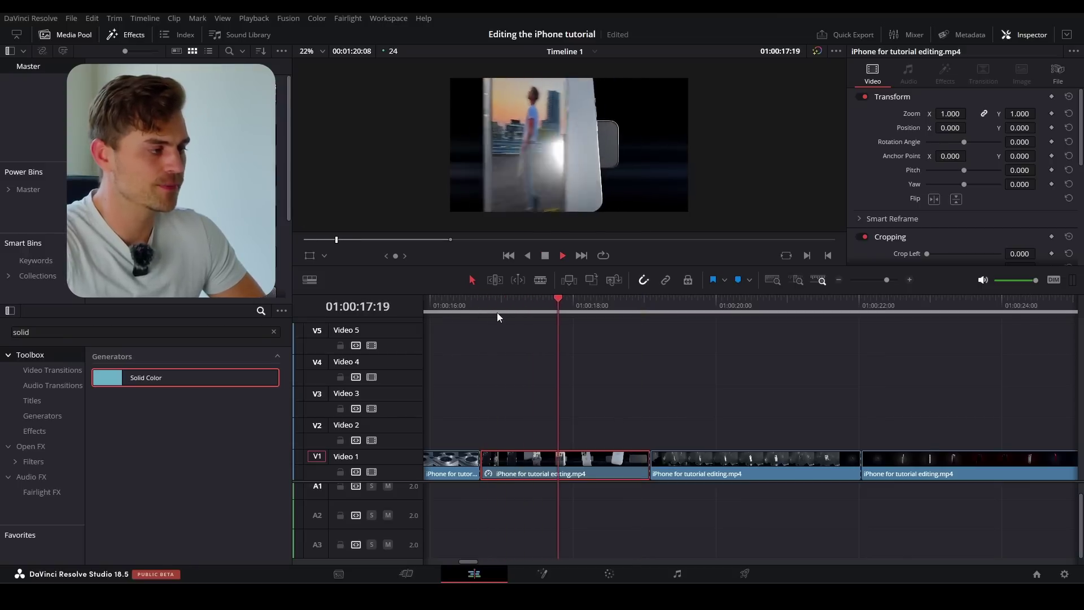
Step: Split the reversed clip at 01:00:17:17 and ripple delete its first part
left_click(502, 313)
left_click_drag(502, 313, 552, 312)
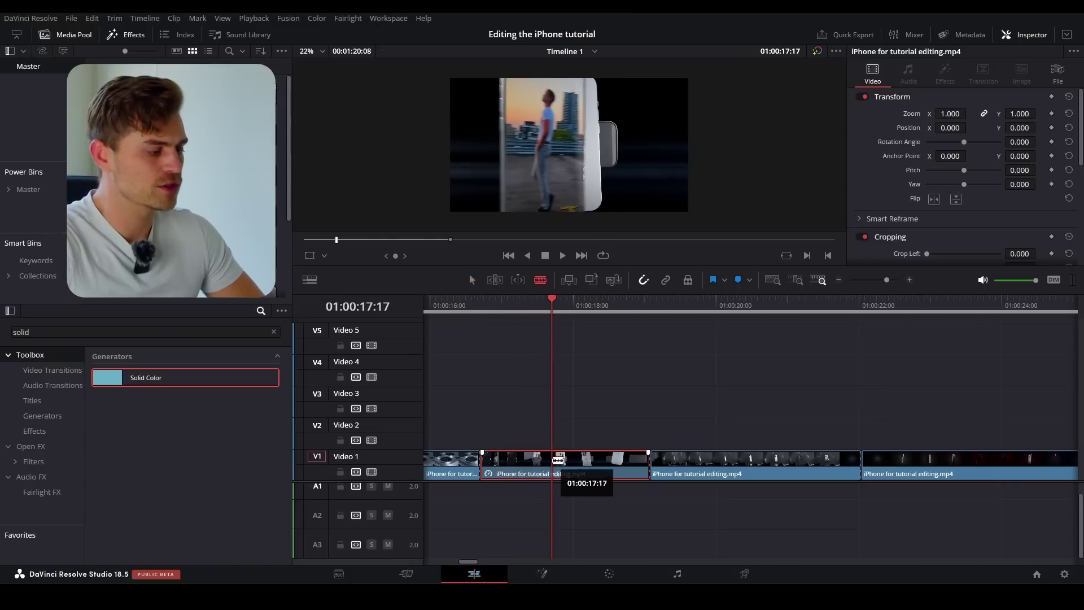
key("ctrl+b")
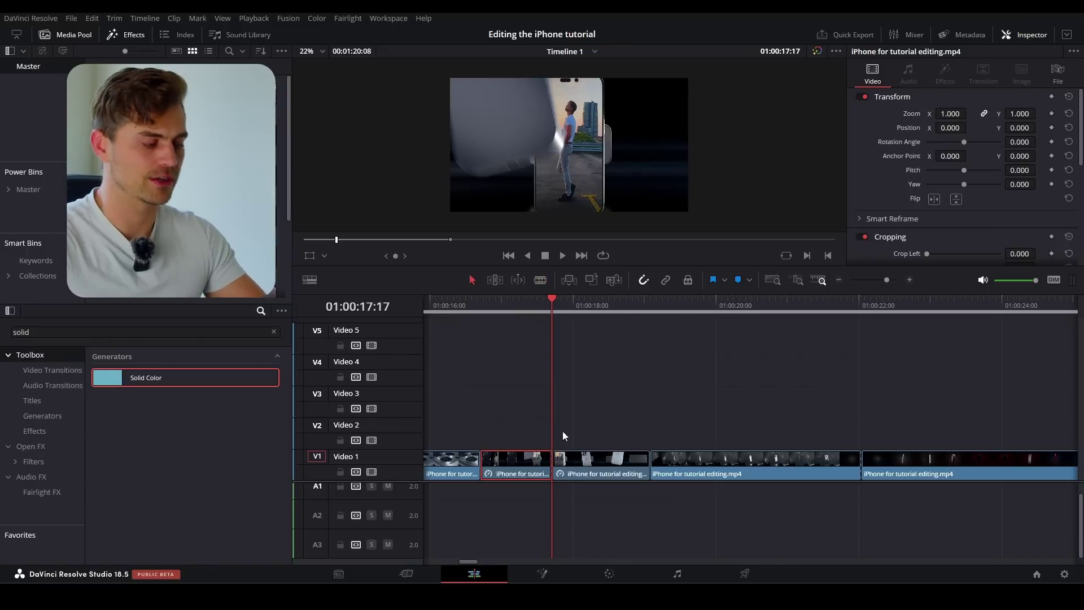
key("Delete")
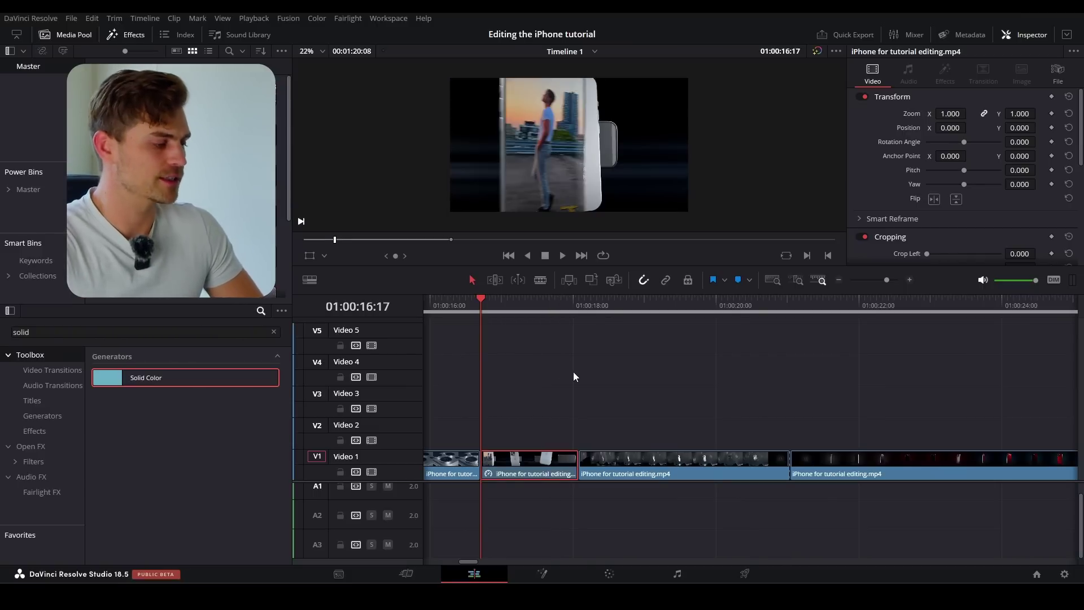
left_click_drag(485, 302, 481, 328)
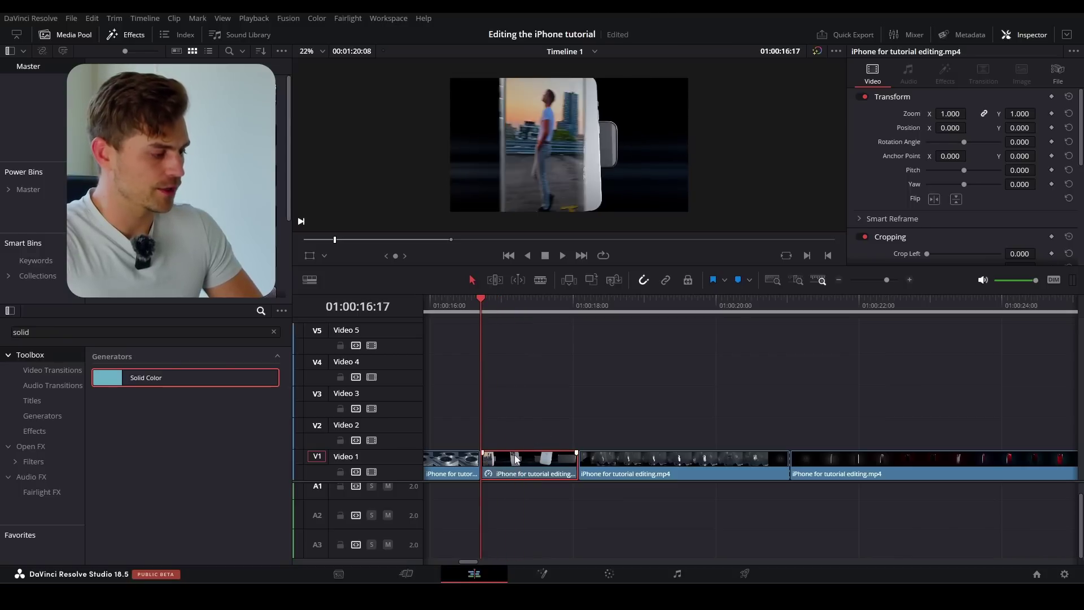
Step: Undo the last edits to the reversed clip, keep a few more frames at its start, and play it
left_click_drag(515, 459, 518, 445)
key("ctrl+z")
key("ctrl+z")
key("ctrl+z")
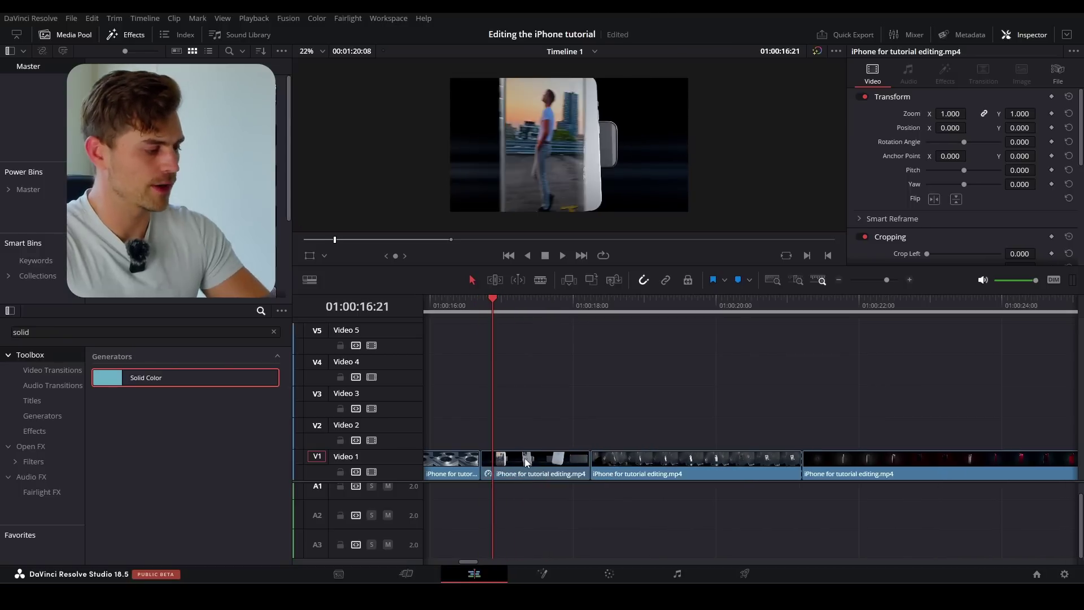
key("space")
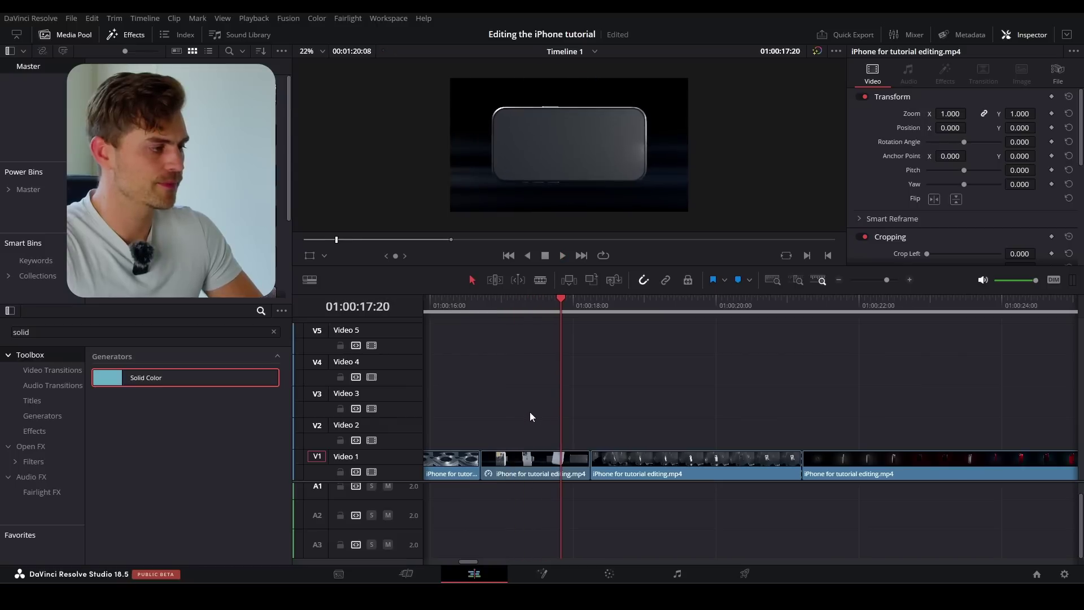
Step: Move the reversed clip up to Video 2 and place a copy of the dark iPhone clip beneath it on Video 1
left_click(548, 459)
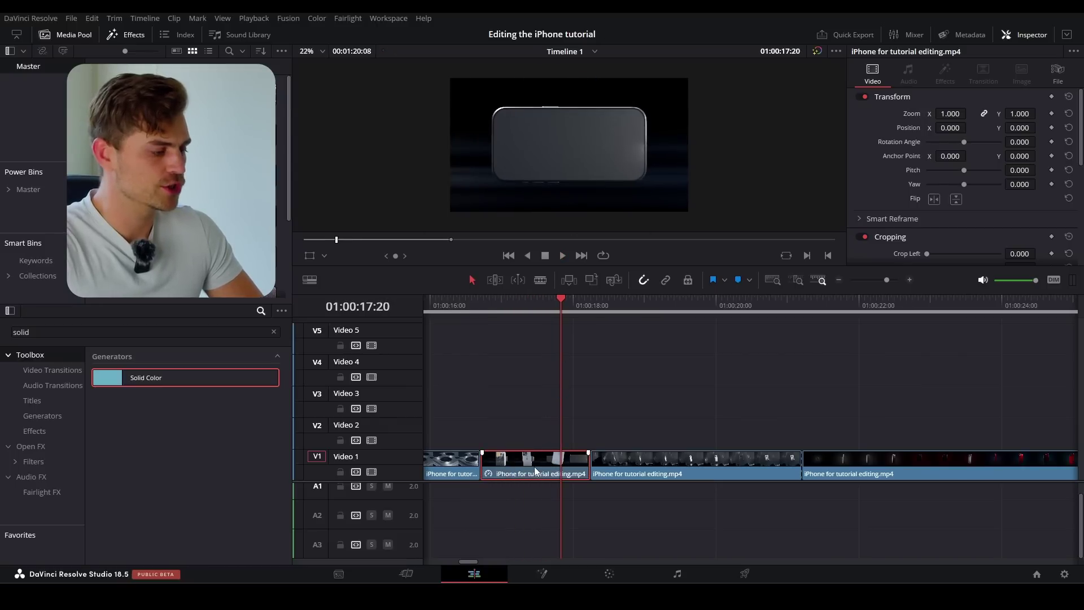
left_click_drag(534, 466, 534, 435)
key("ctrl+minus")
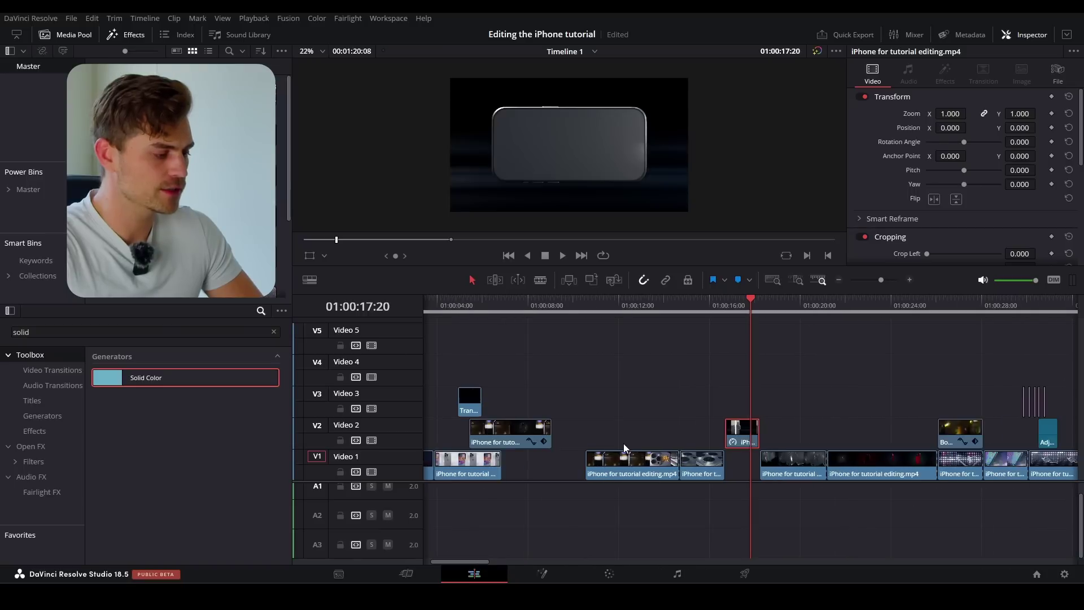
left_click_drag(505, 433, 680, 378, "alt")
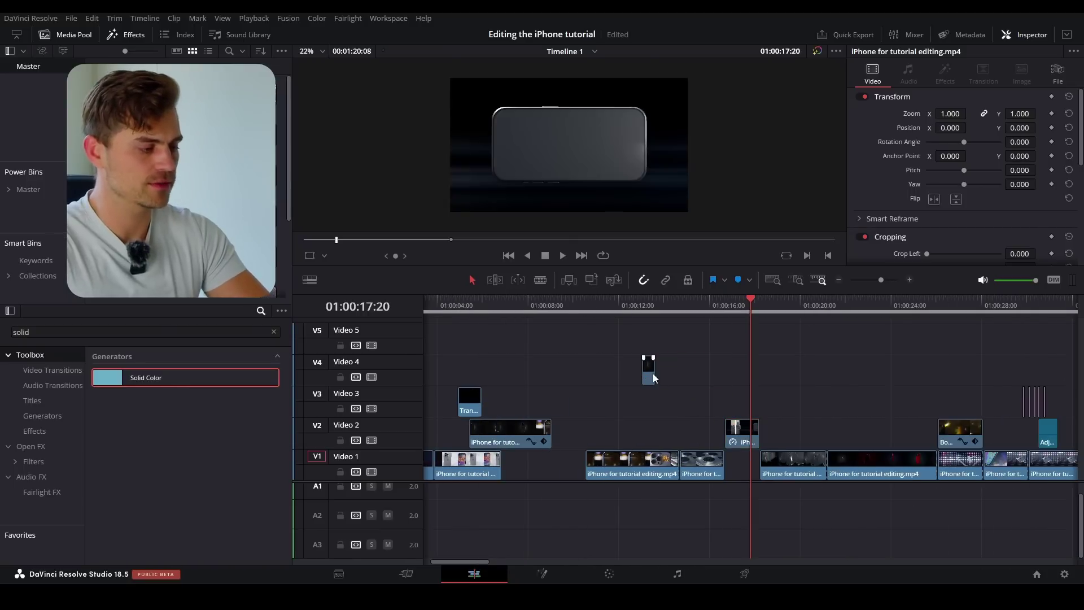
left_click_drag(653, 377, 800, 464)
key("ctrl+plus")
key("ctrl+equal")
Step: Mask the Video 2 clip in Fusion with an inverted Rectangle connected to MediaIn1, and check the composite on the timeline
left_click(719, 443)
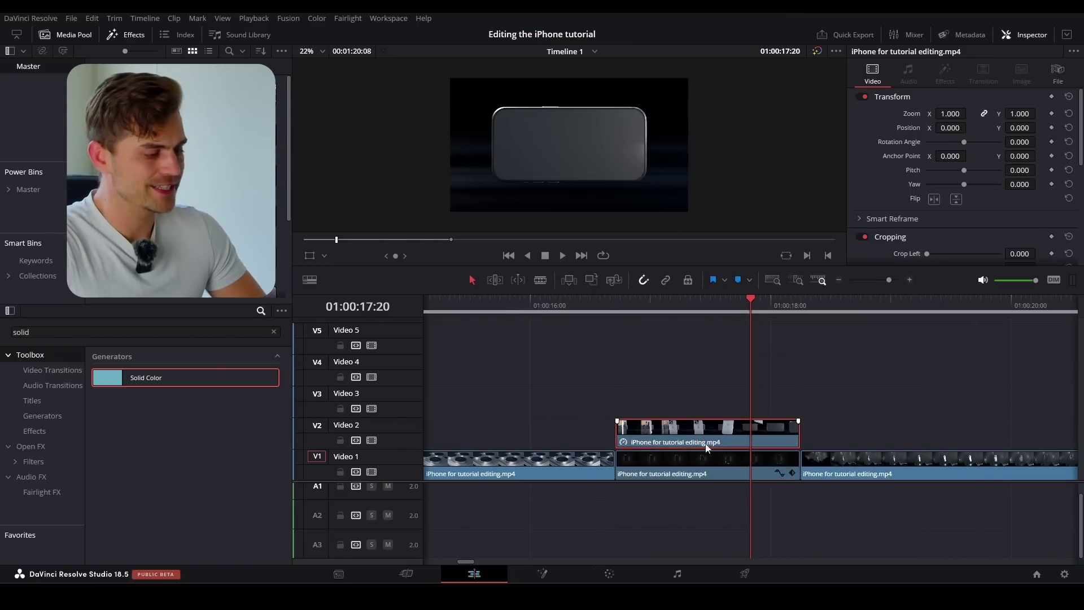
left_click(550, 567)
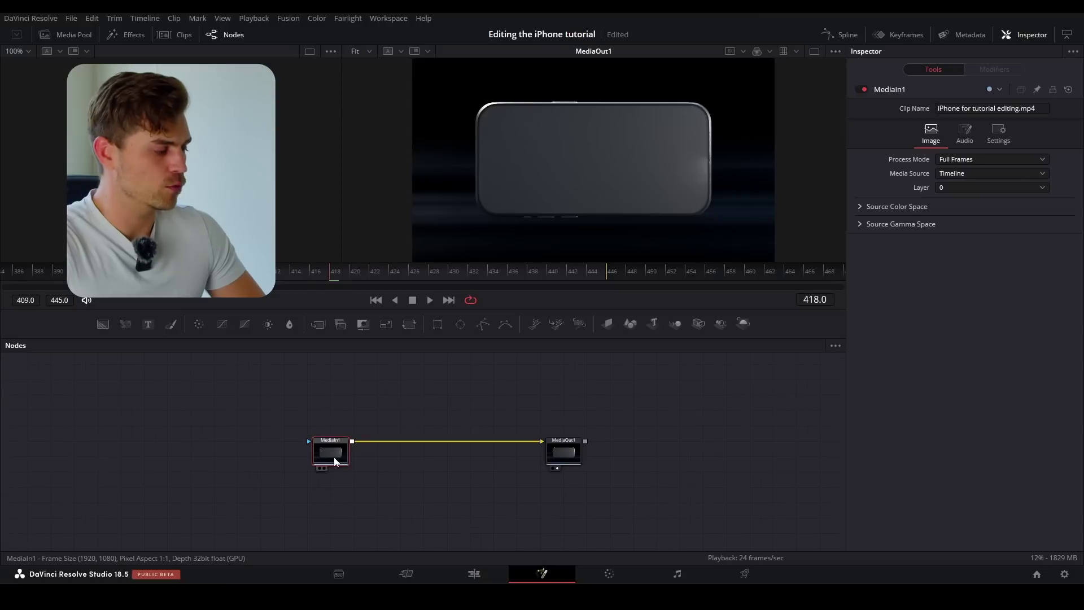
left_click_drag(321, 396, 312, 479)
left_click_drag(437, 324, 296, 391)
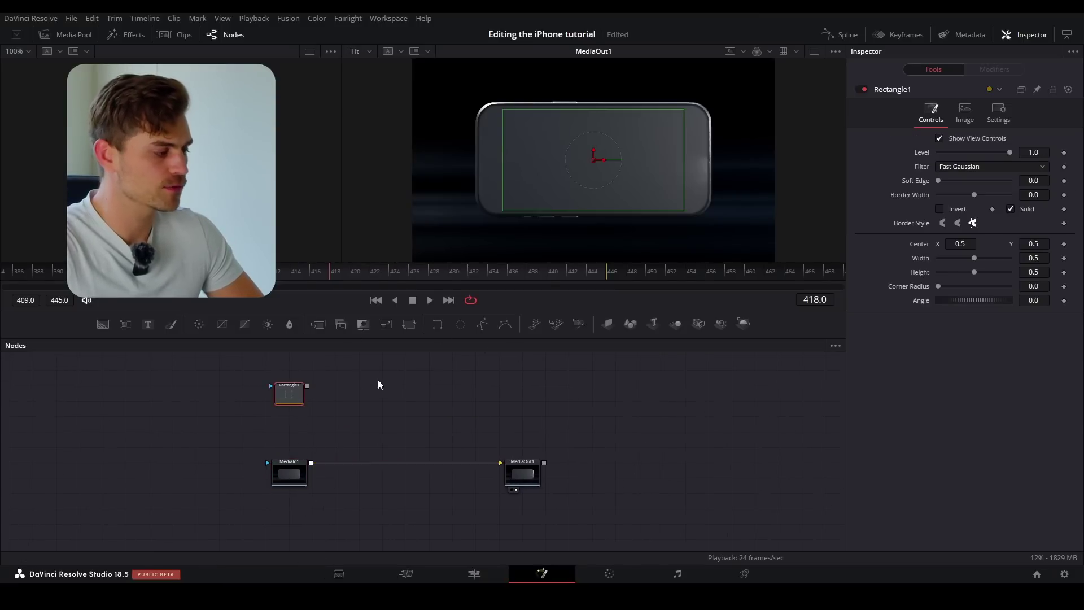
left_click_drag(306, 387, 290, 472)
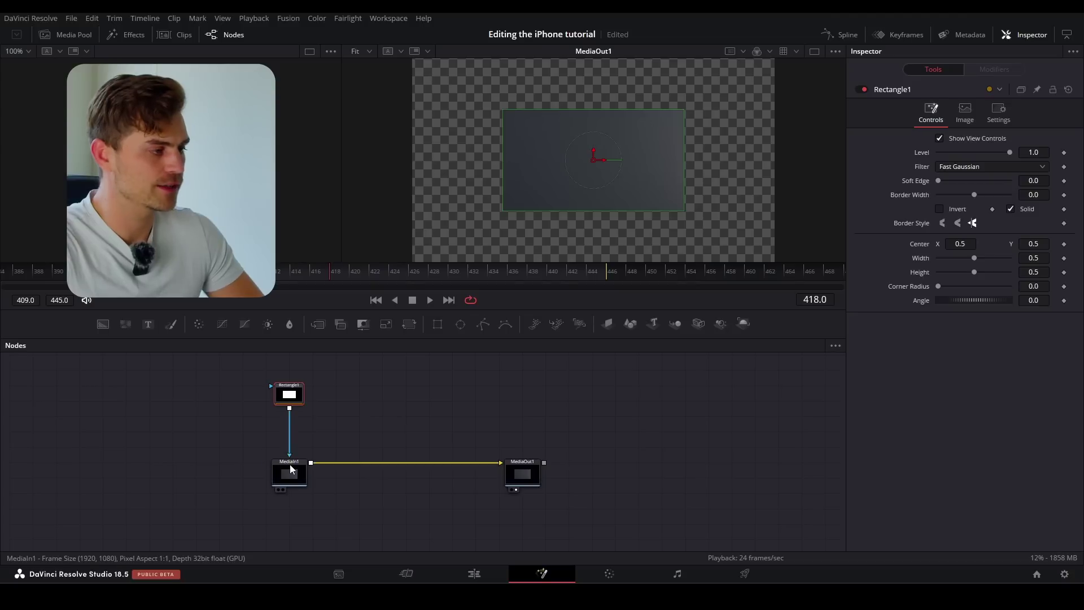
left_click(940, 209)
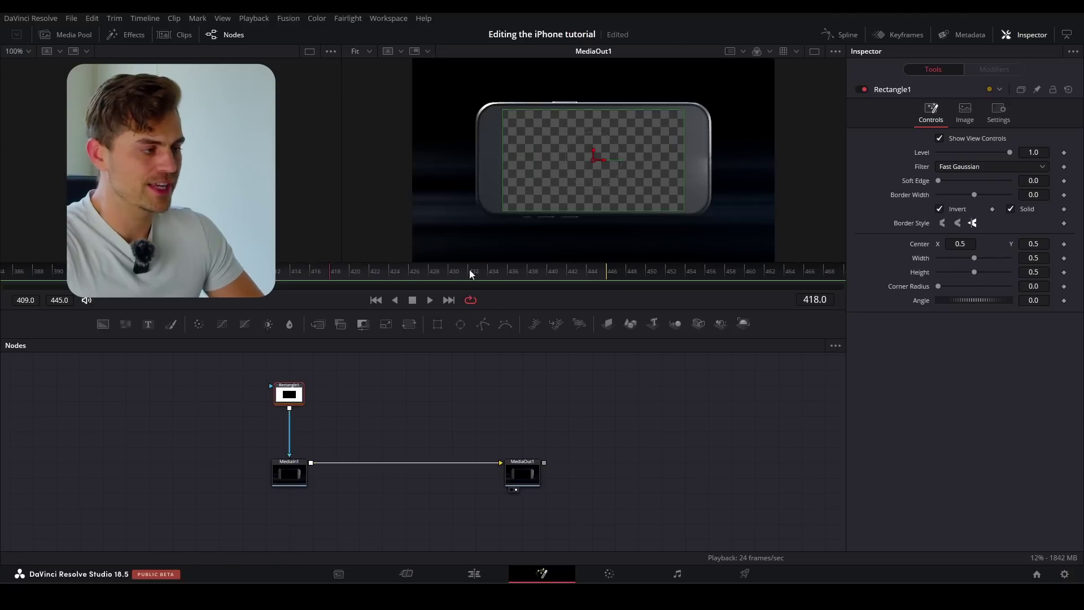
left_click(488, 576)
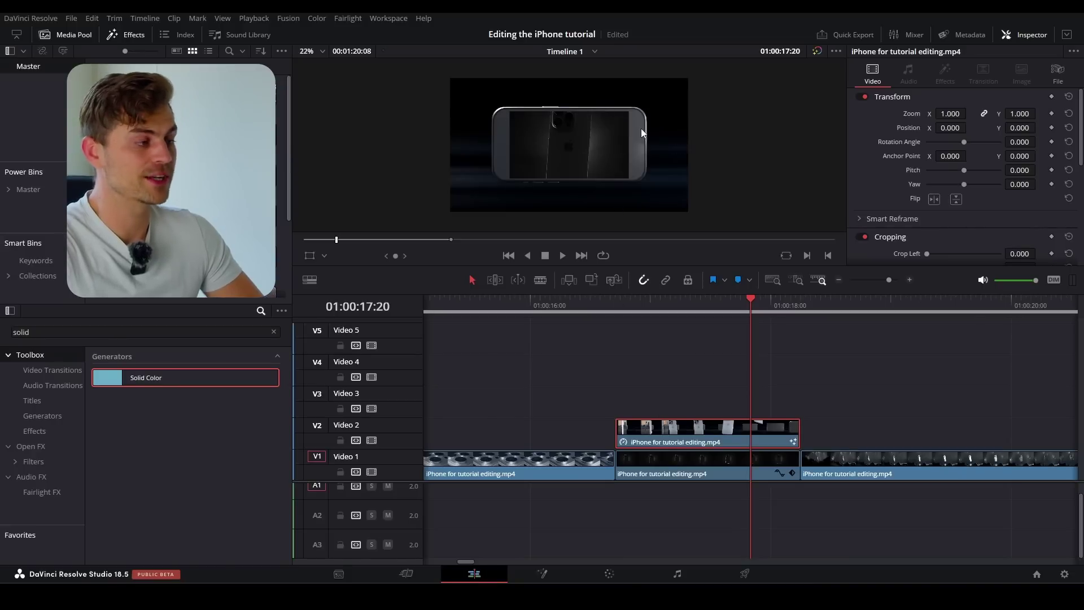
Step: Fit the Rectangle mask to the phone screen in Fusion with width about 0.593, height about 0.508 and center Y about 0.51
left_click(542, 576)
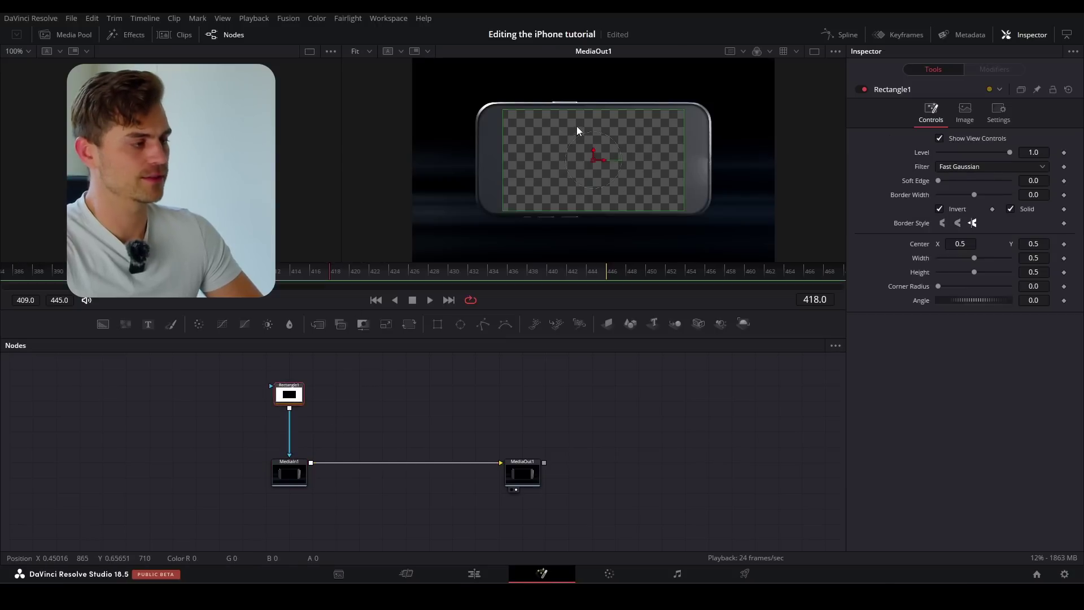
scroll(577, 127, "up", 2)
left_click_drag(728, 175, 755, 175)
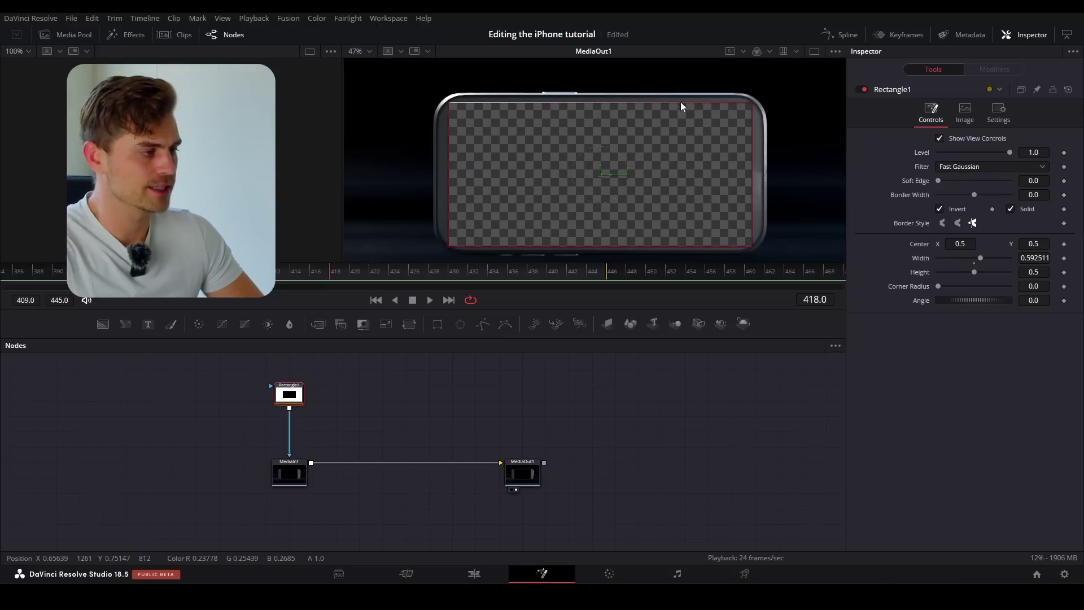
left_click_drag(680, 101, 666, 102)
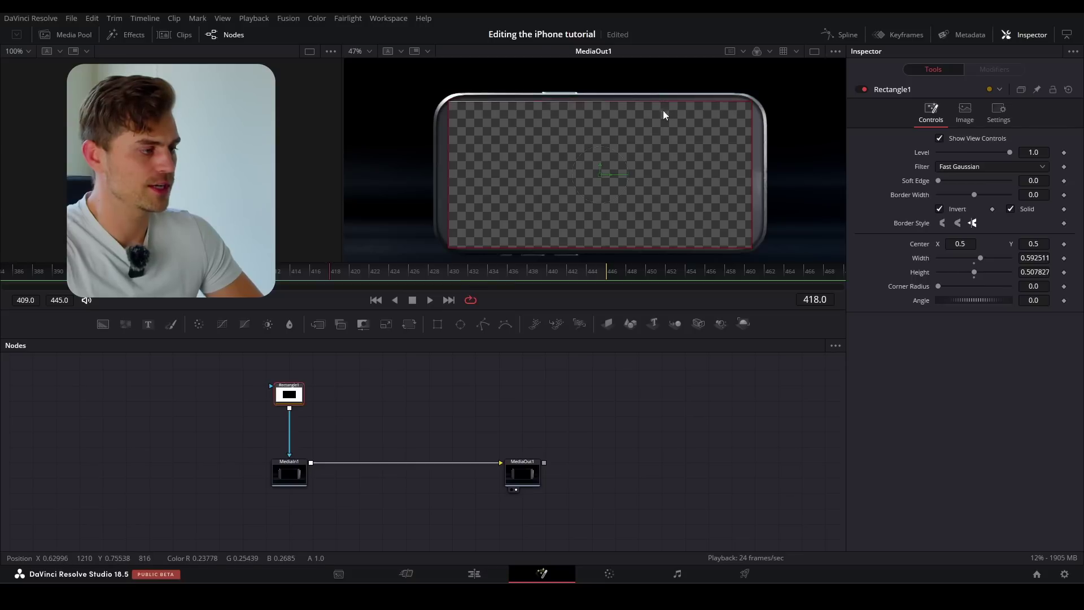
left_click_drag(600, 167, 598, 164)
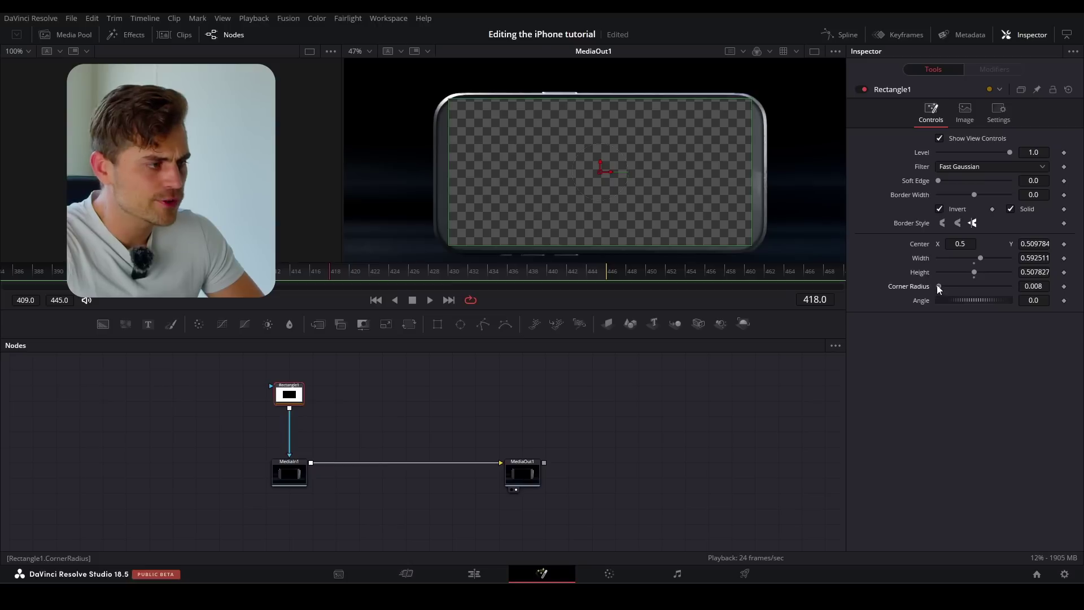
Step: Round the mask's corners with a radius of 0.339 and enlarge it to about 0.637 wide and 0.516 high
left_click_drag(938, 285, 960, 289)
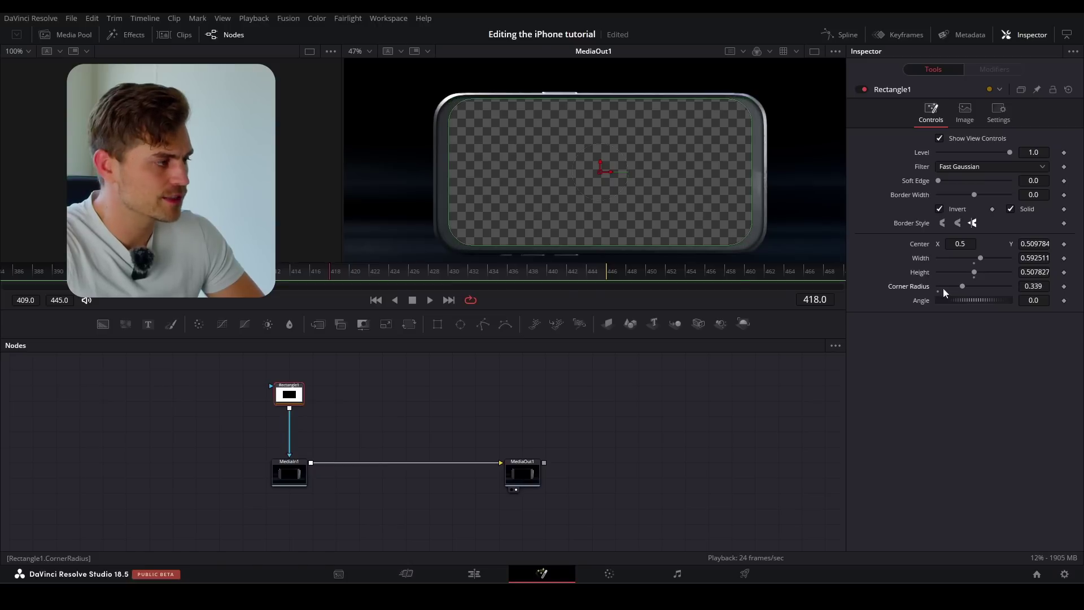
left_click_drag(753, 164, 761, 166)
scroll(675, 123, "down", 2)
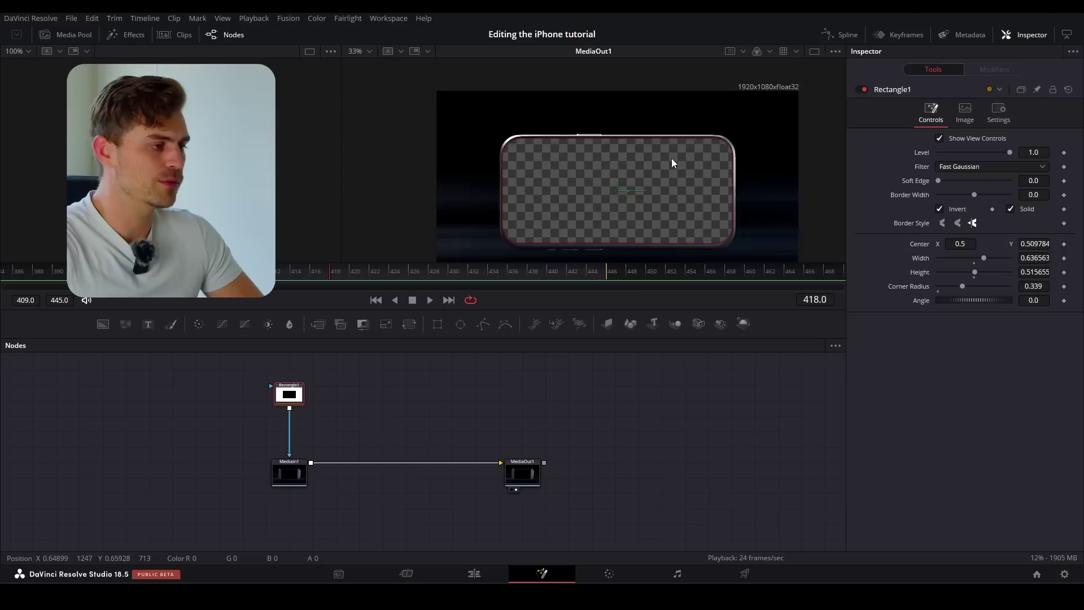
scroll(680, 148, "up", 3)
scroll(683, 143, "down", 3)
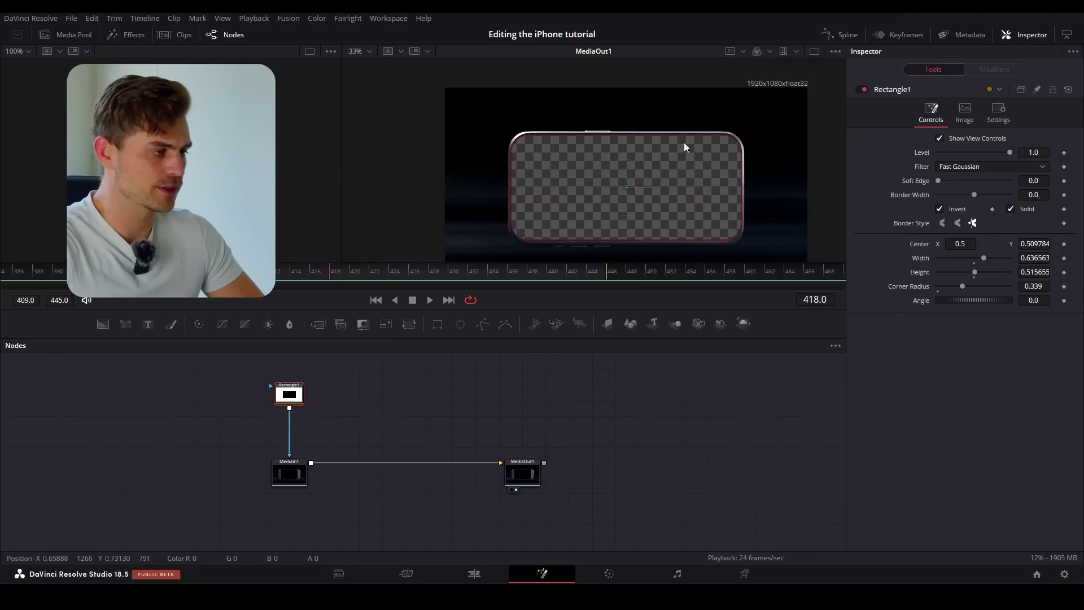
left_click_drag(647, 180, 662, 158)
scroll(650, 160, "up", 1)
left_click_drag(737, 141, 720, 141)
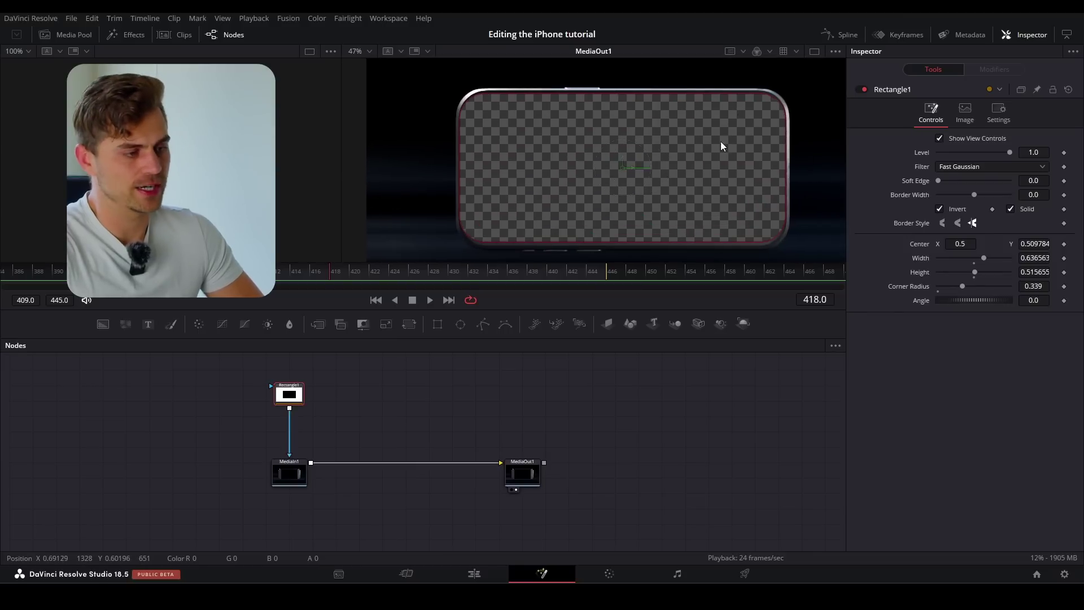
Step: Keyframe the Rectangle mask's height, width and center at frame 418
left_click(1064, 272)
left_click(1064, 258)
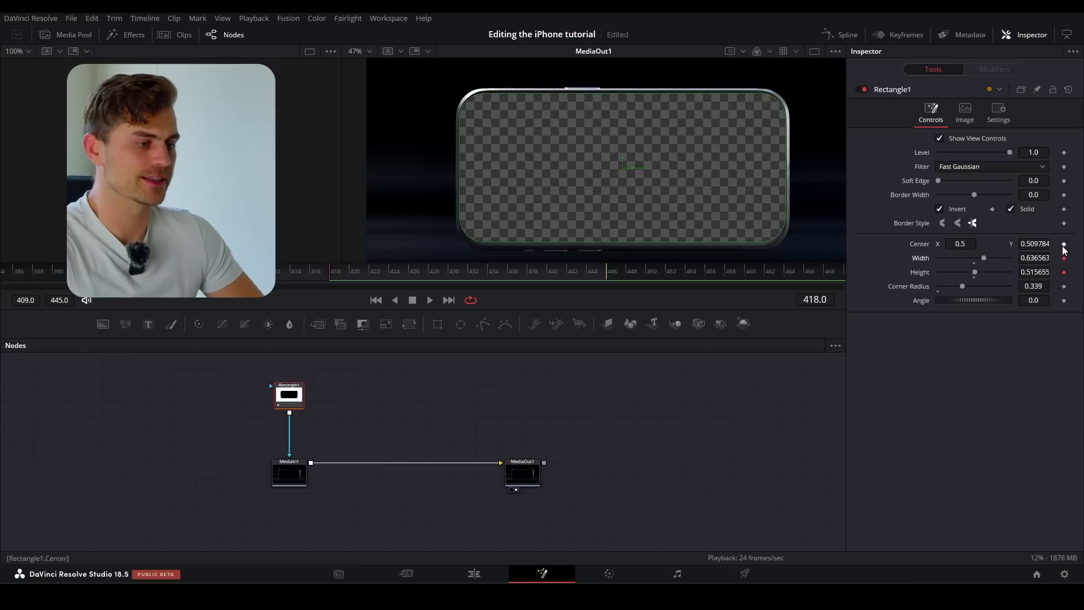
left_click(1064, 245)
Step: Enlarge the Rectangle mask to fit the phone screen at frames 409 and 414, about 0.749 wide and 0.606 high at frame 414
left_click_drag(328, 275, 246, 278)
scroll(585, 208, "down", 2)
scroll(587, 208, "down", 1)
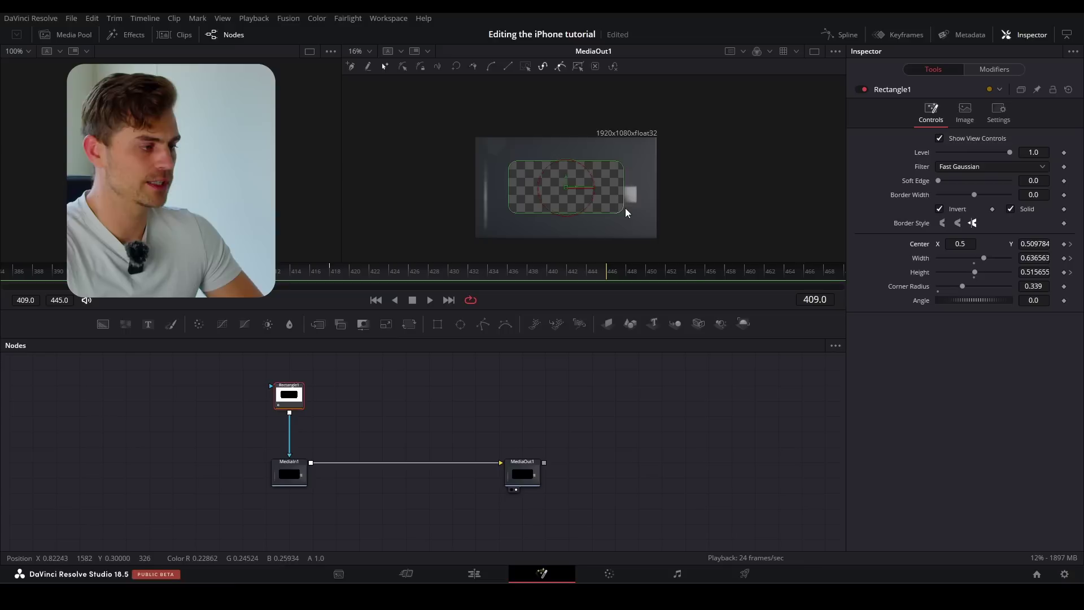
mouse_move(625, 209)
left_mouse_down()
mouse_move(673, 248)
mouse_move(631, 211)
left_mouse_up()
left_click(291, 273)
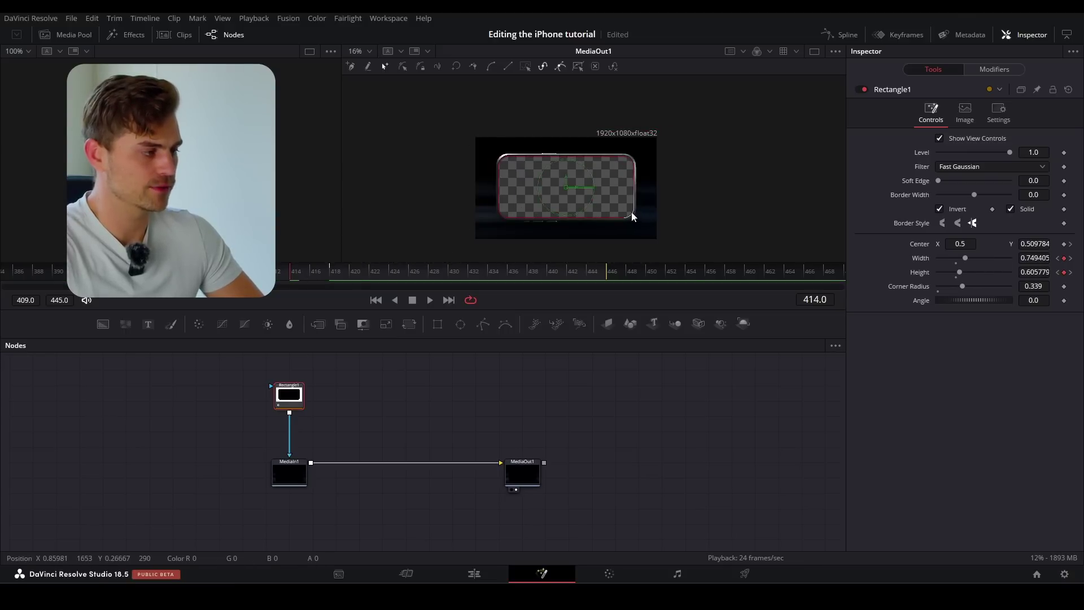
left_click(271, 273)
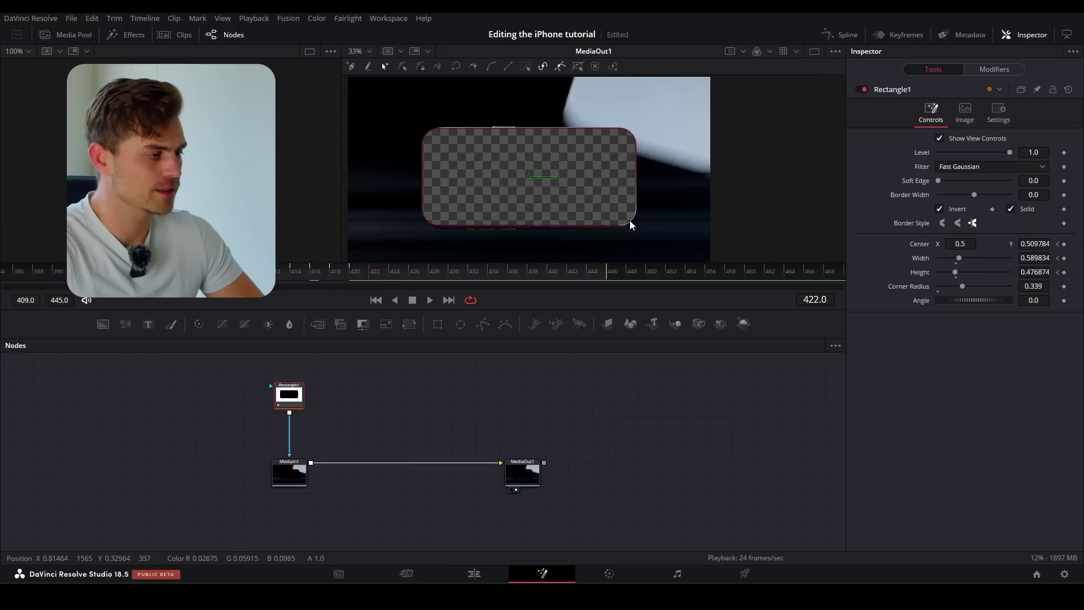
Step: Shrink the mask to about 0.562 by 0.455 at frame 422, 0.503 by 0.421 at frame 427 and 0.369 by 0.300 at frame 445
mouse_move(630, 225)
left_mouse_down()
mouse_move(617, 215)
mouse_move(626, 221)
left_mouse_up()
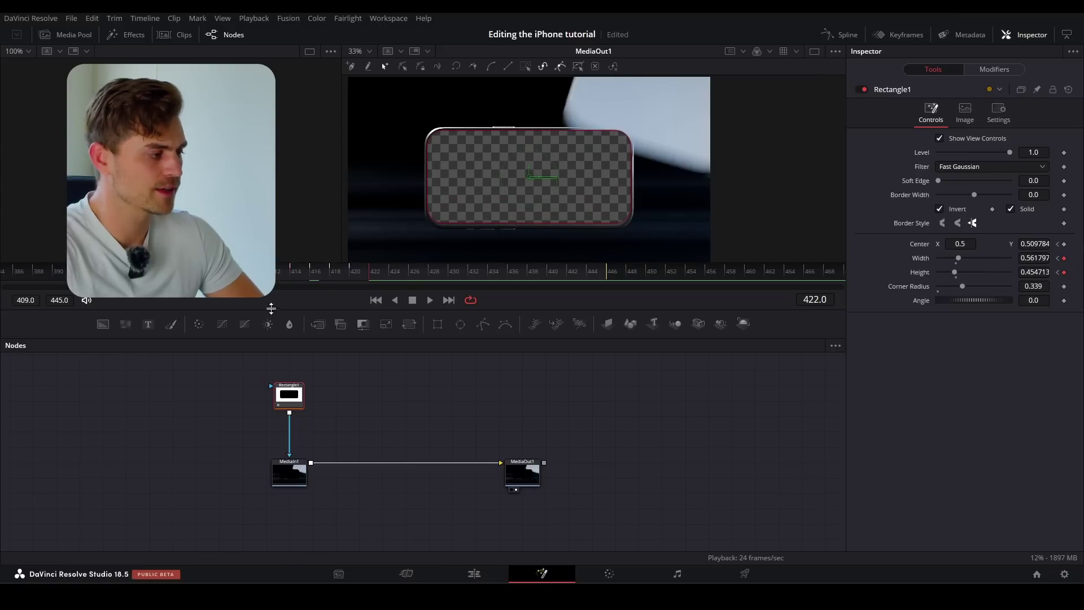
left_click_drag(387, 275, 419, 273)
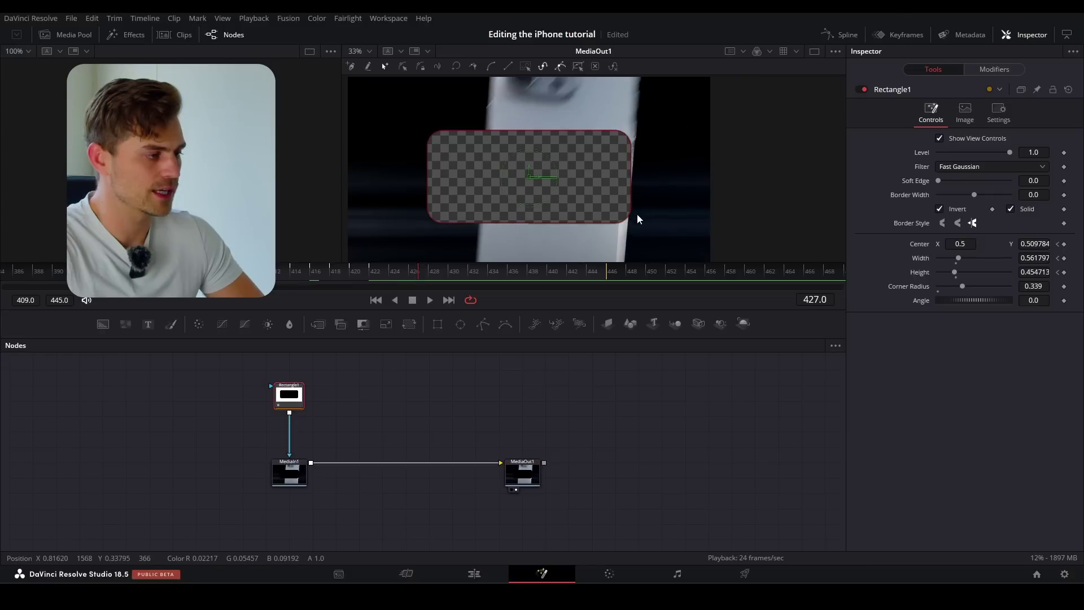
mouse_move(636, 218)
left_mouse_down()
mouse_move(603, 202)
mouse_move(620, 212)
left_mouse_up()
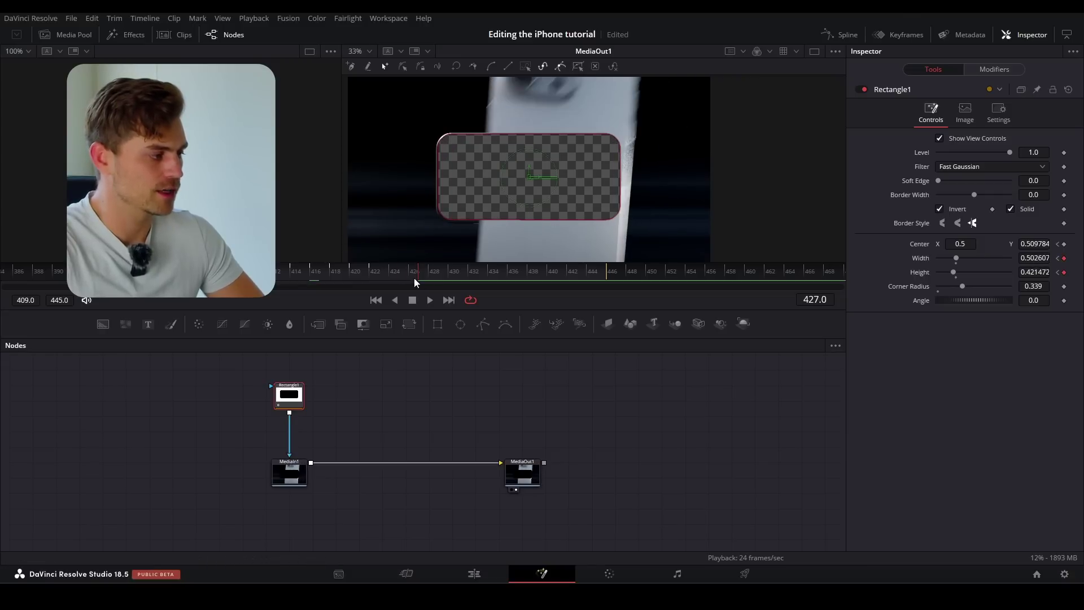
left_click_drag(458, 273, 568, 300)
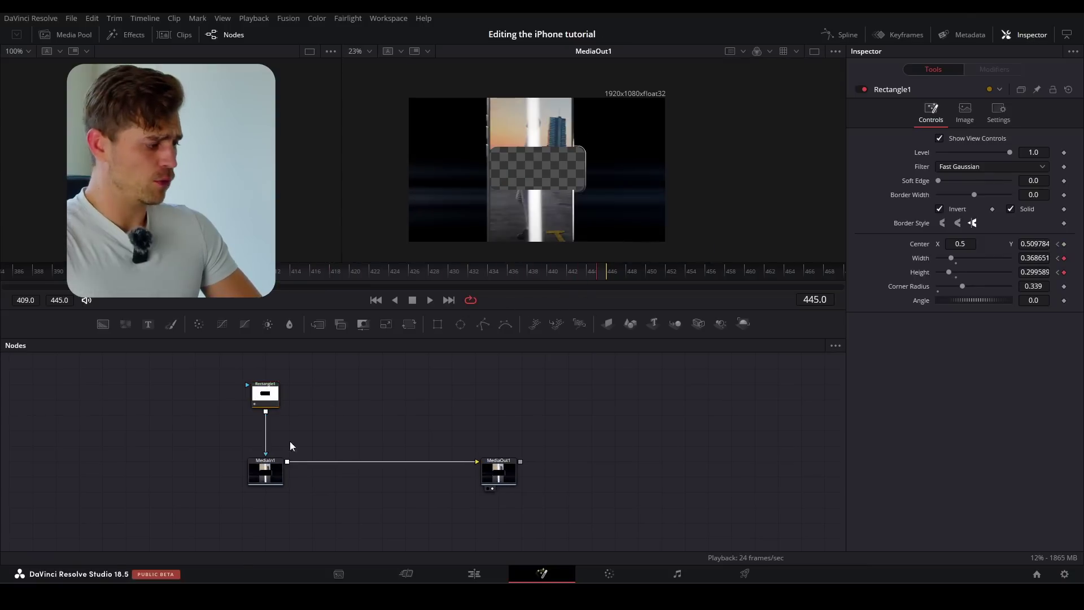
Step: Duplicate the MediaIn1 node and merge the copy over the masked original ahead of MediaOut1
left_click(269, 472)
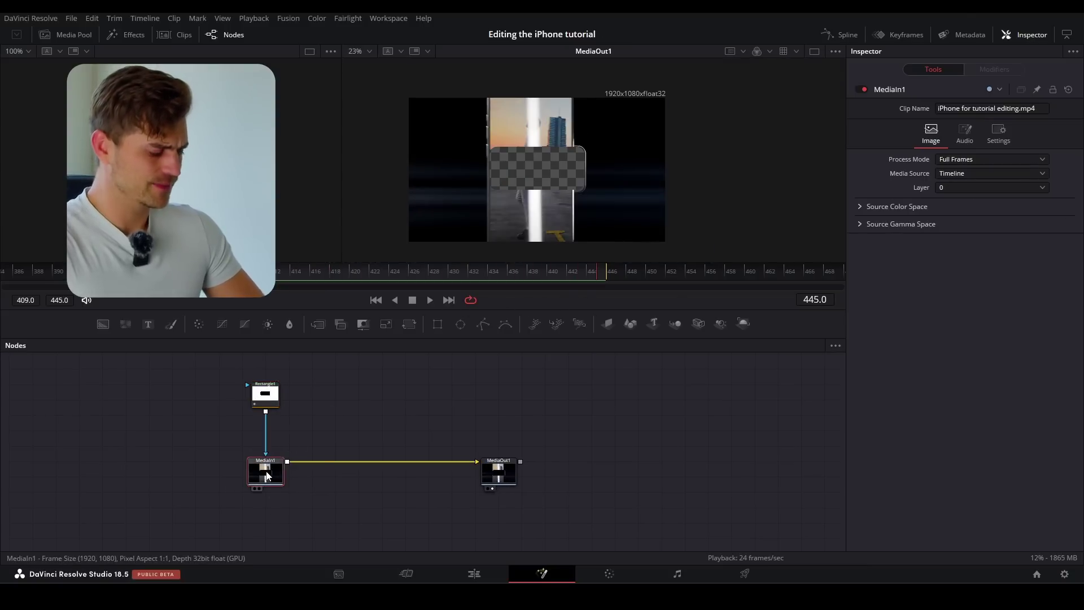
key("ctrl+c")
key("ctrl+v")
left_click_drag(330, 424, 286, 462)
left_click_drag(380, 462, 478, 462)
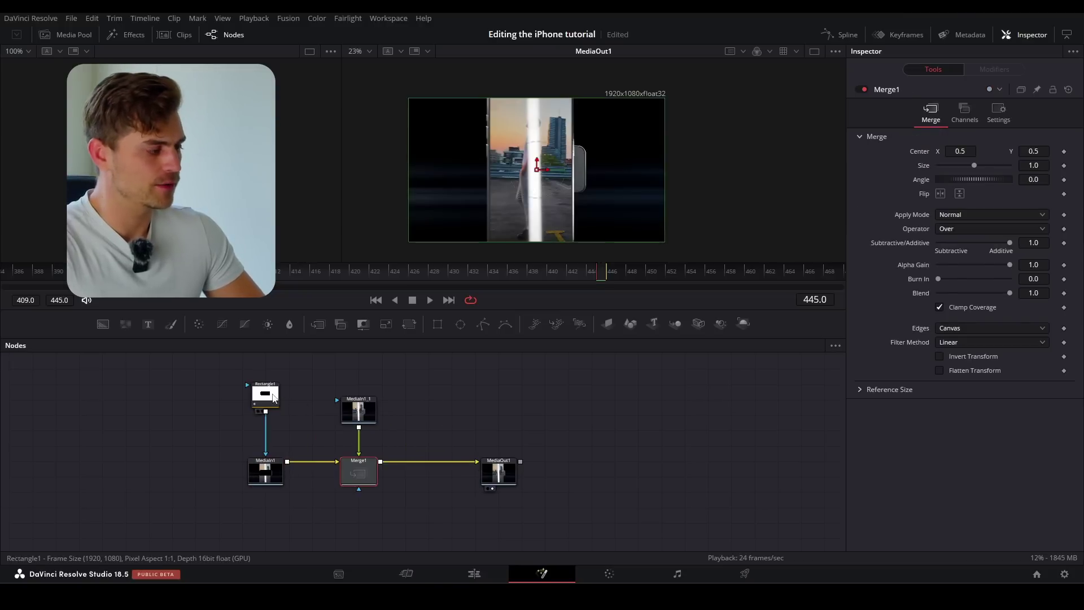
Step: Add a Polygon mask and trace it around the upright spinning phone at frame 445, extending past the image's upper and lower edges
left_click(265, 394)
scroll(505, 170, "up", 3)
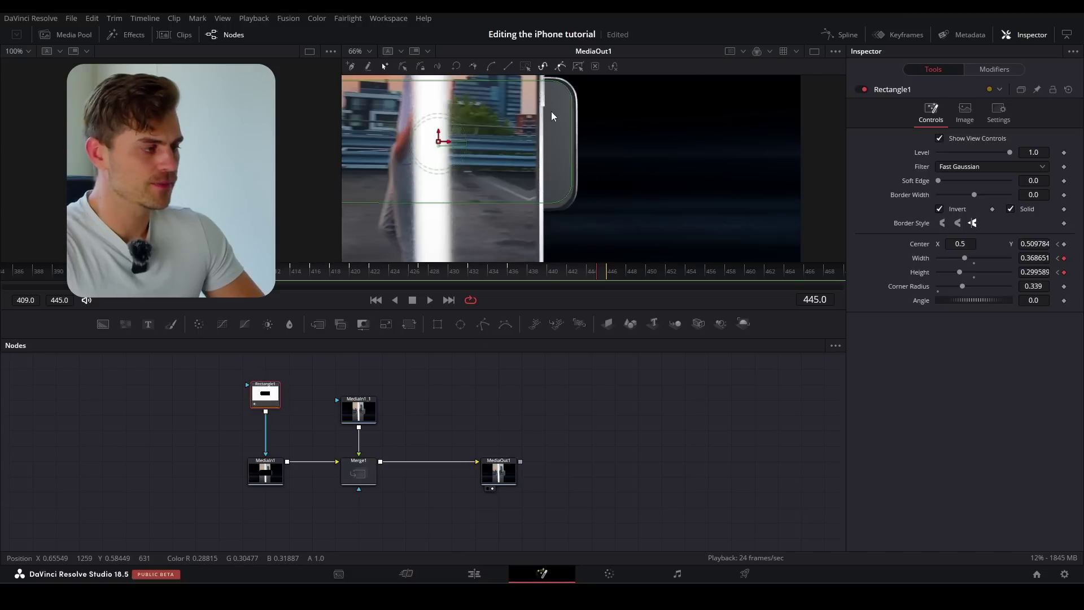
left_click_drag(552, 116, 598, 193)
left_click(369, 404)
mouse_move(395, 382)
left_mouse_down()
mouse_move(431, 399)
mouse_move(382, 375)
left_mouse_up()
scroll(565, 141, "down", 2)
left_click_drag(569, 254, 565, 103)
scroll(559, 152, "up", 3)
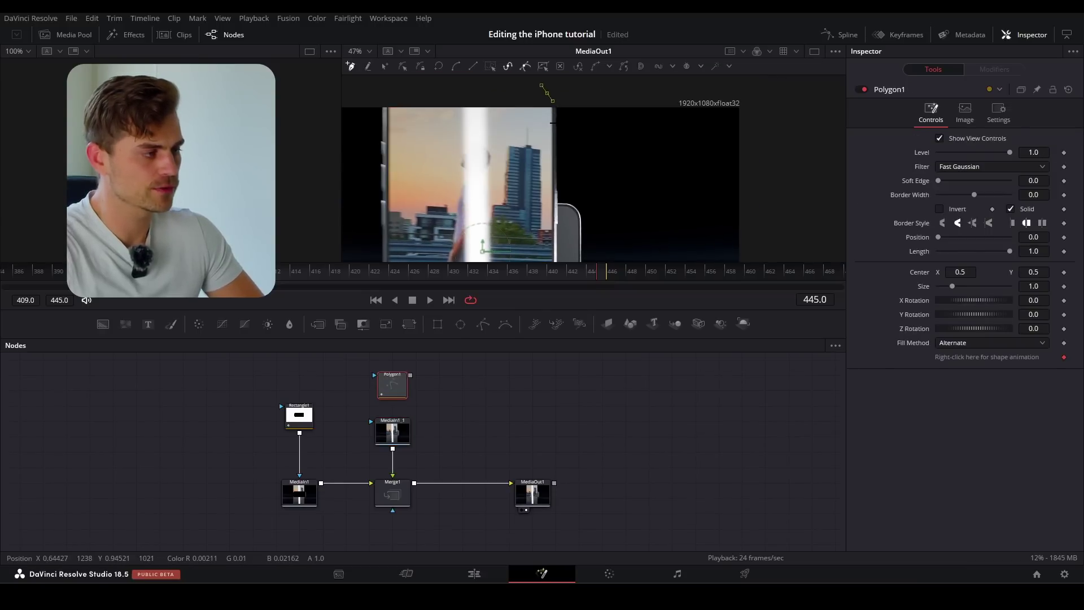
scroll(553, 183, "down", 5)
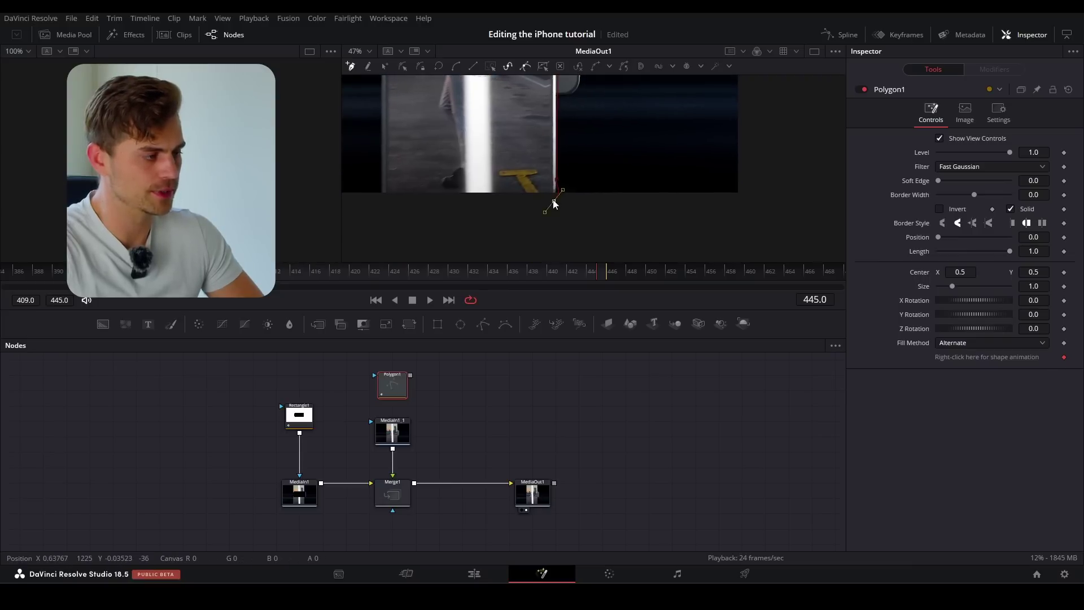
scroll(548, 207, "down", 3)
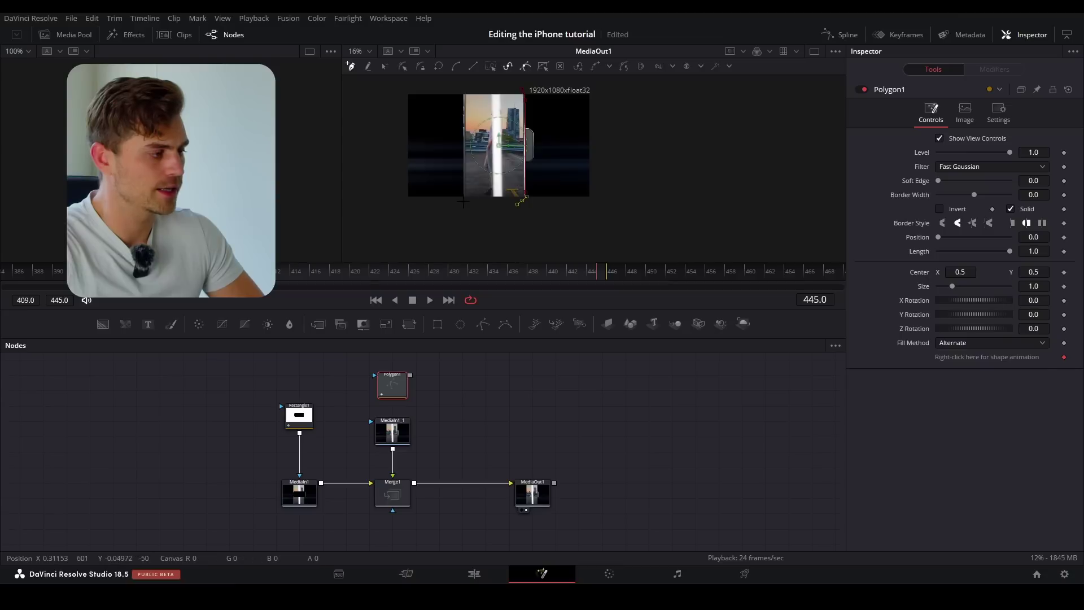
scroll(462, 201, "up", 4)
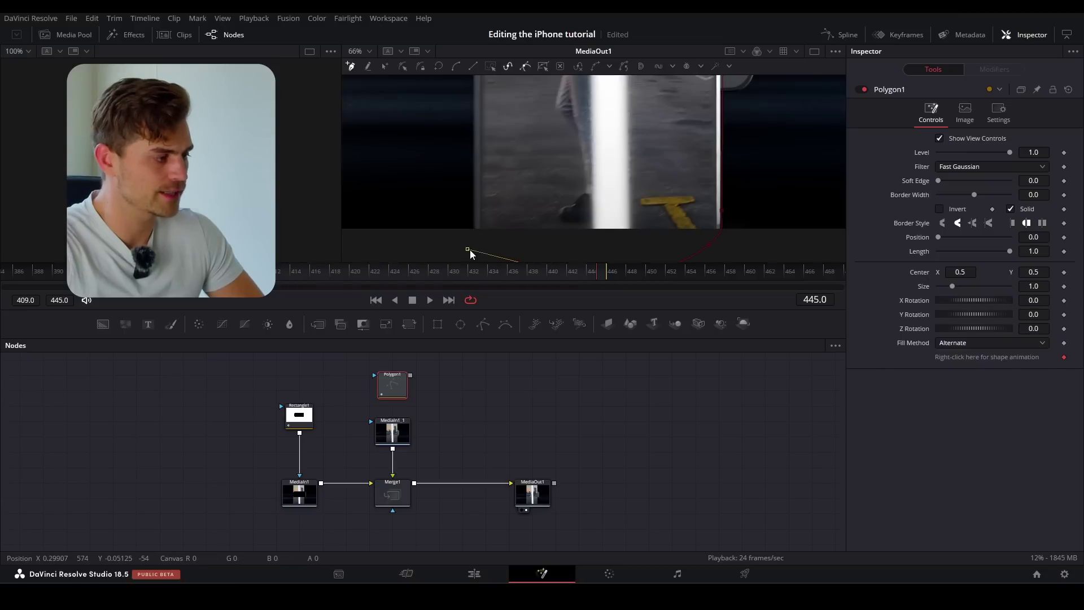
left_click(472, 243)
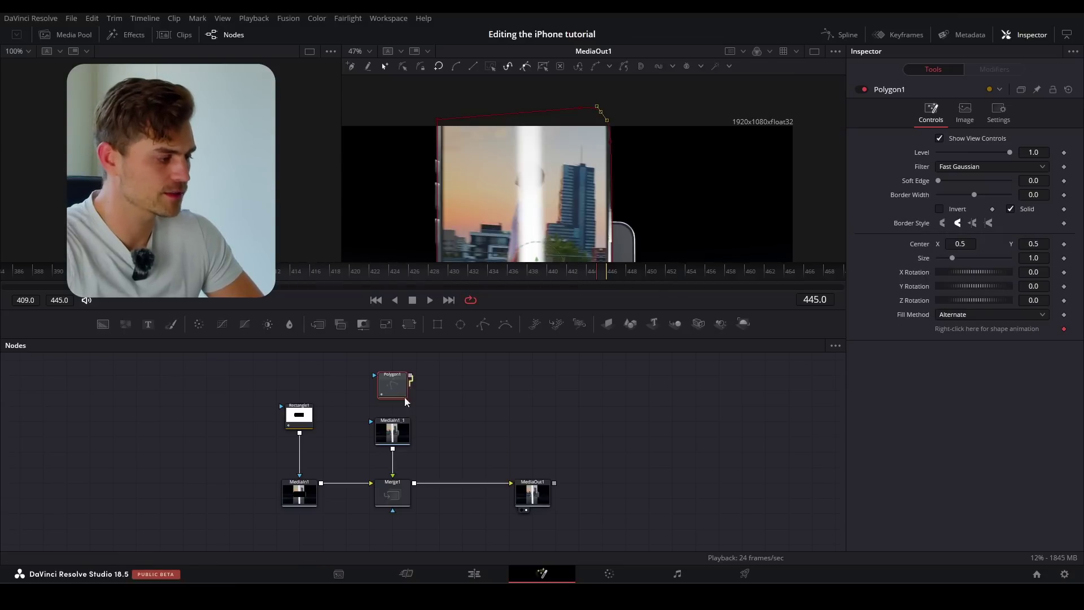
Step: Connect the Polygon mask to the duplicated MediaIn1_1 node and check the phone's edge in the composite
left_click_drag(405, 402, 393, 430)
scroll(541, 192, "down", 2)
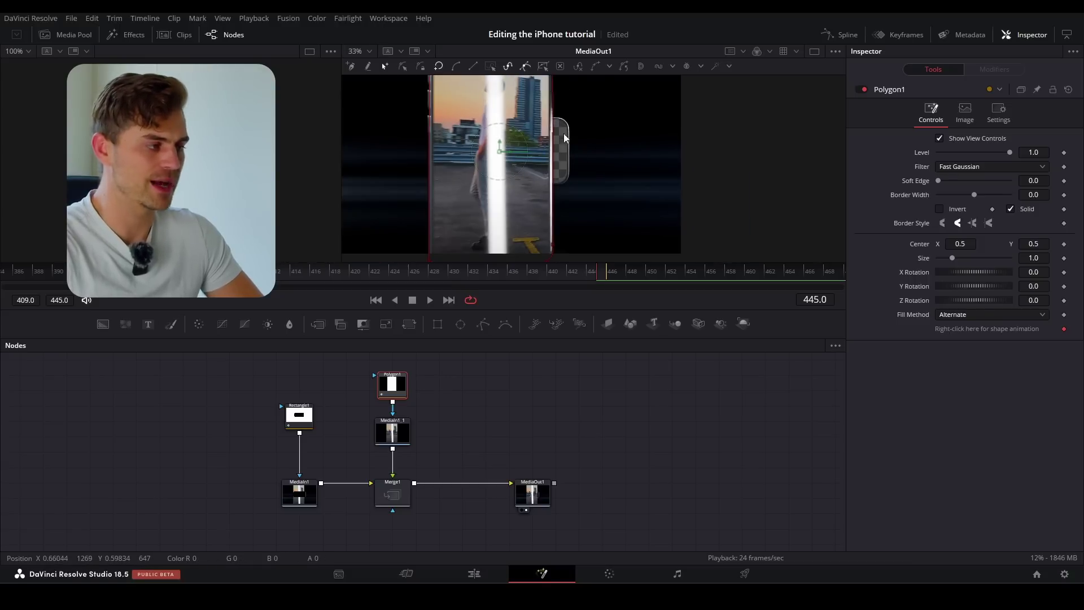
scroll(557, 137, "up", 3)
scroll(558, 137, "down", 3)
scroll(581, 144, "up", 1)
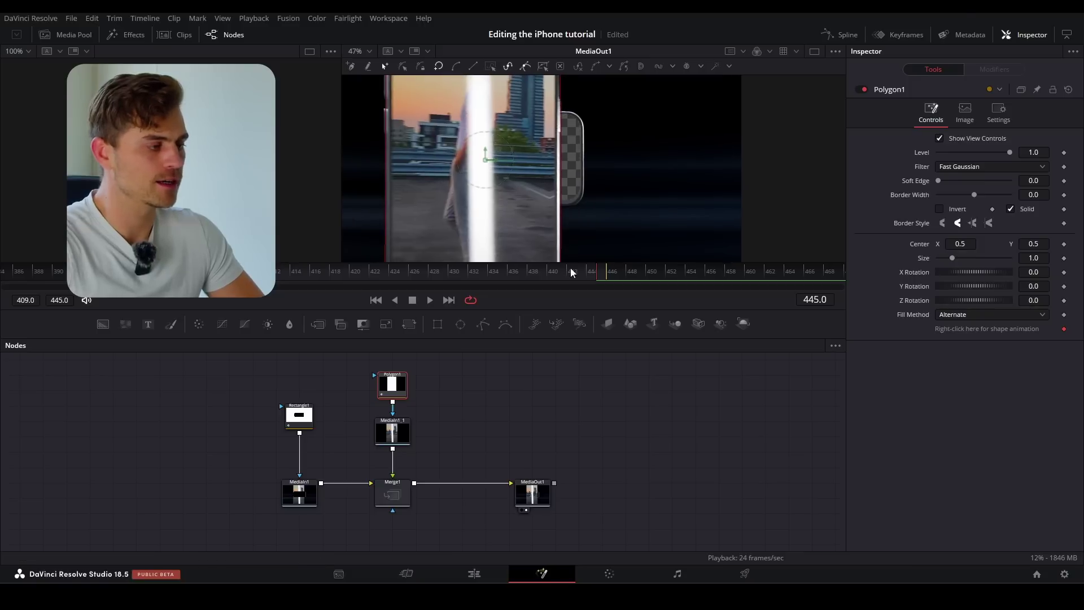
Step: Reshape the Polygon mask at frame 441 to follow the slanted edge of the turning phone
left_click(564, 272)
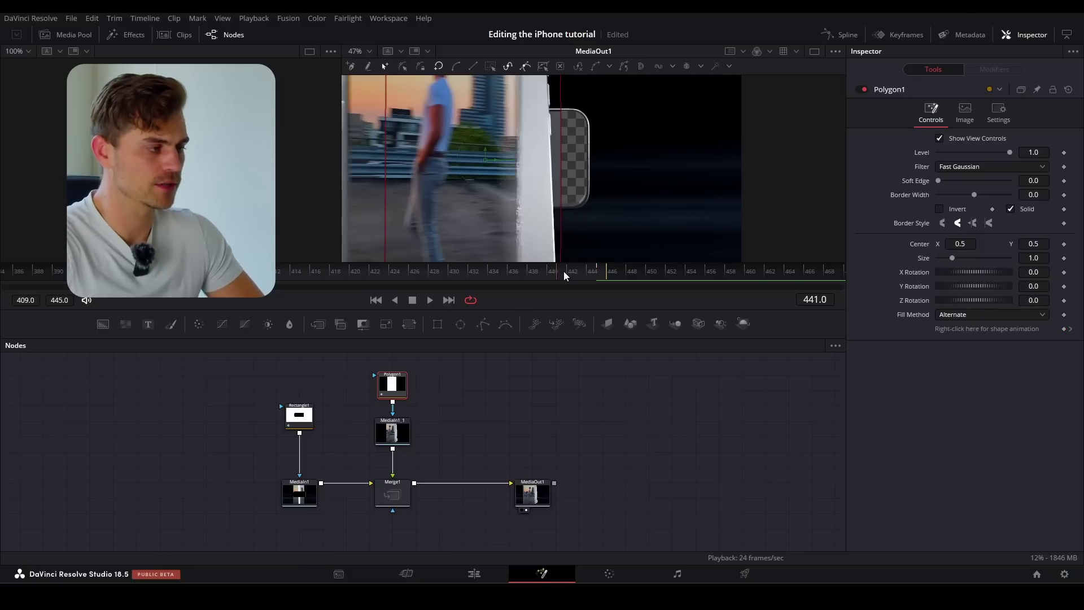
scroll(576, 175, "down", 4)
scroll(581, 166, "up", 3)
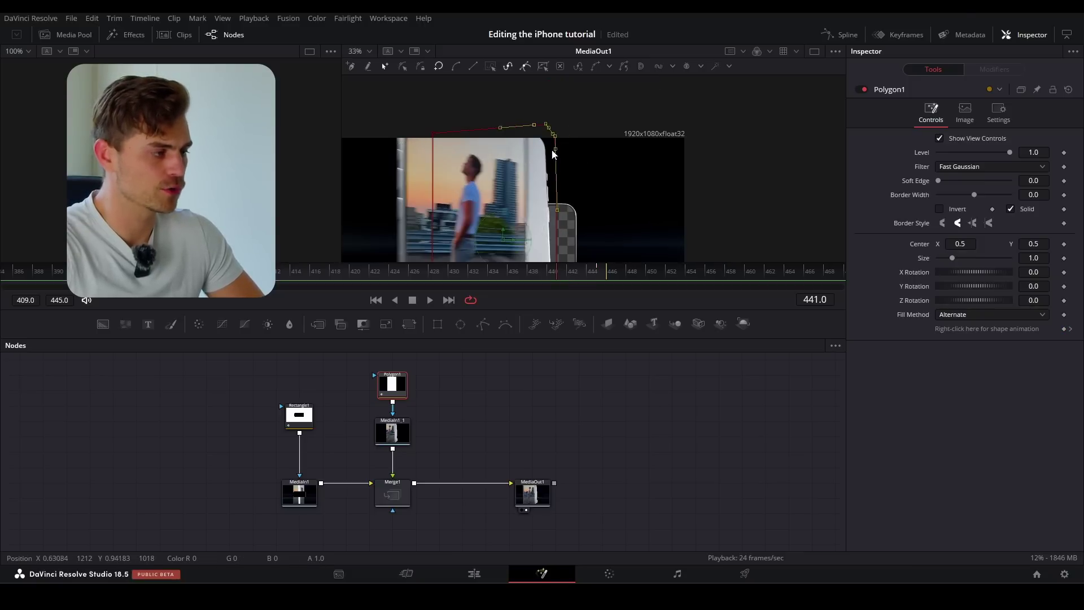
scroll(551, 192, "down", 4)
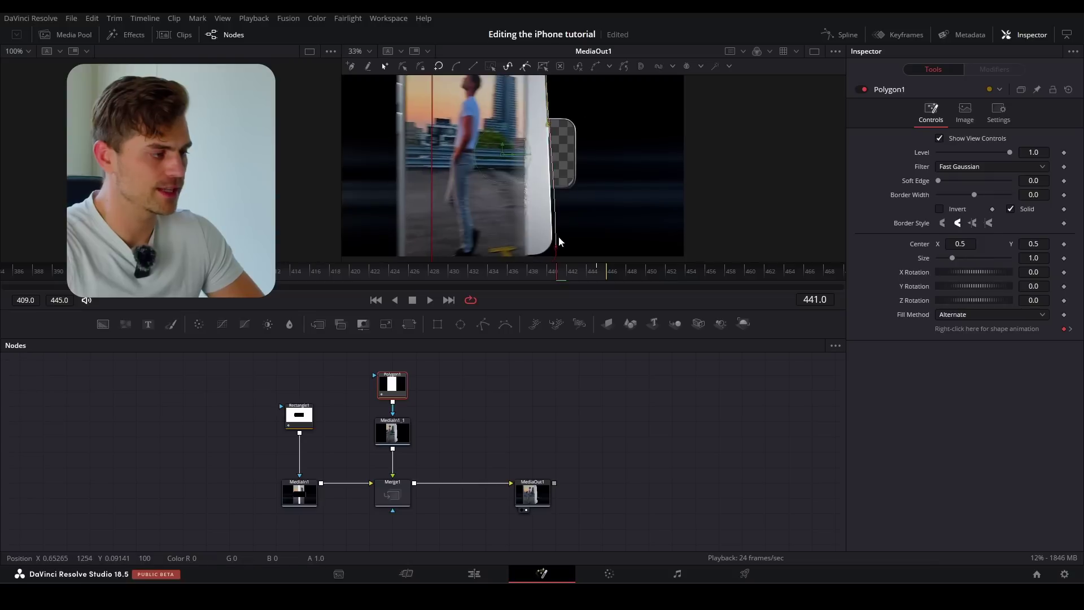
left_click(556, 219)
scroll(556, 216, "up", 3)
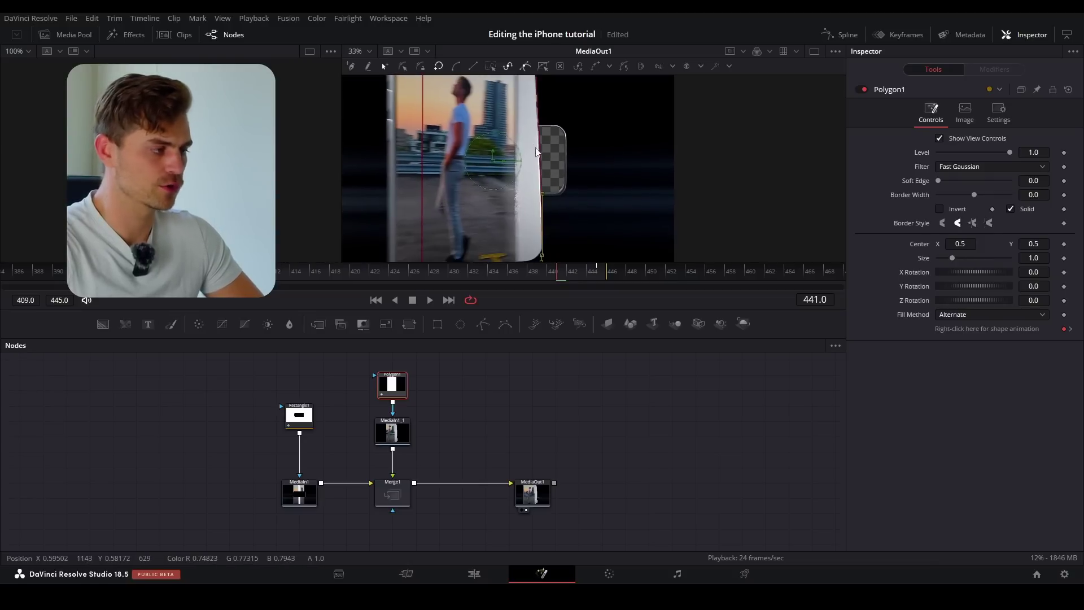
Step: Reshape the Polygon mask around the tilted phone at frame 427 and move it clear of the image at frame 421
left_click(530, 276)
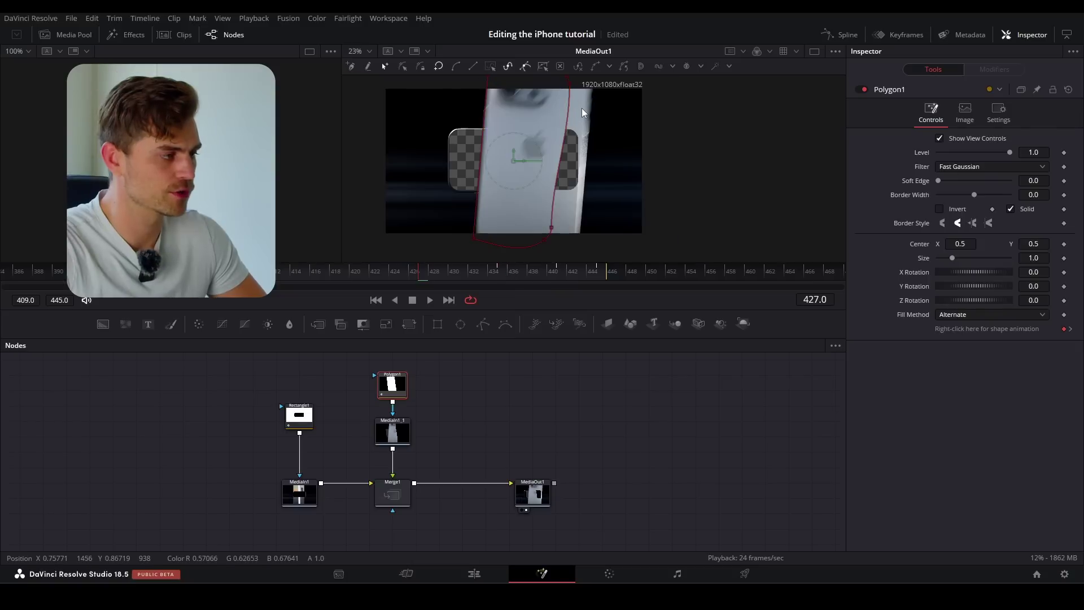
scroll(582, 108, "down", 1)
left_click_drag(572, 114, 570, 140)
scroll(568, 150, "down", 3)
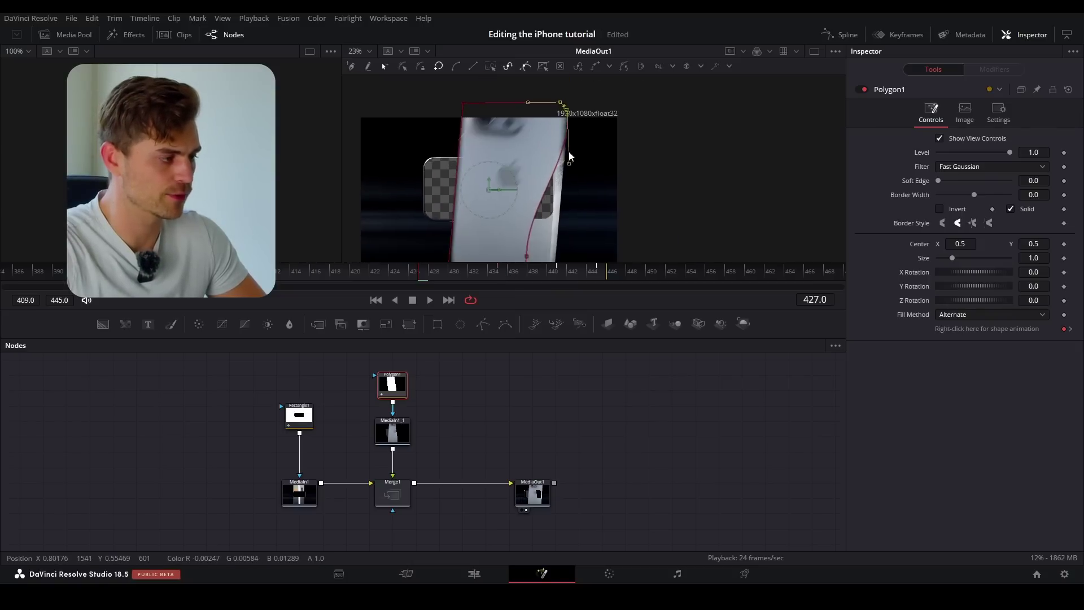
mouse_move(547, 224)
left_mouse_down()
mouse_move(509, 243)
mouse_move(551, 238)
left_mouse_up()
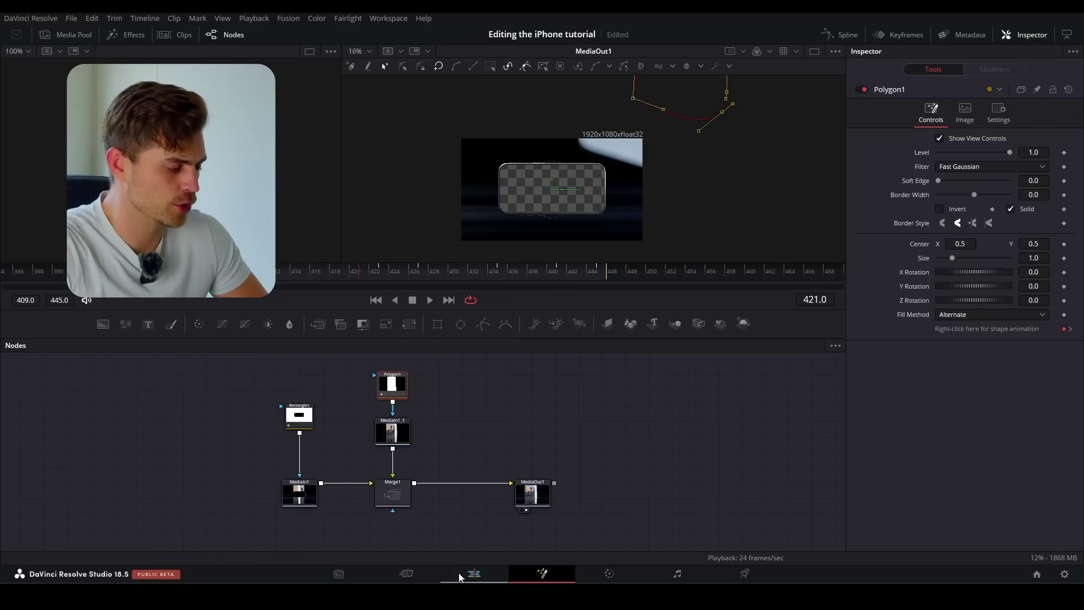
Step: Return to the edit timeline and play back the masked spinning-phone transition from the start of the Video 2 clip
left_click(474, 573)
key("Up")
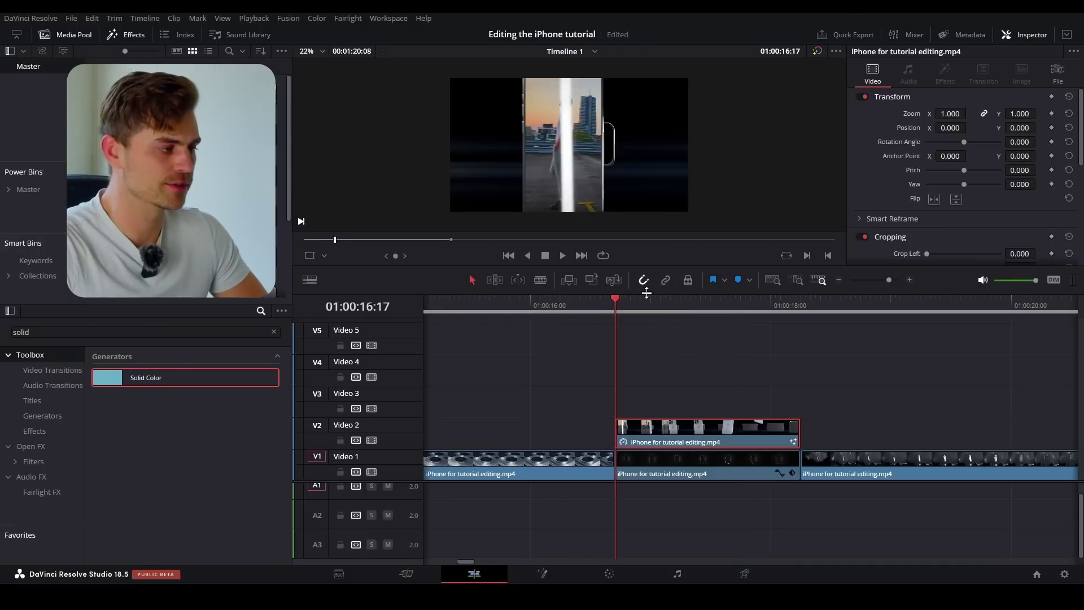
key("space")
left_click(649, 299)
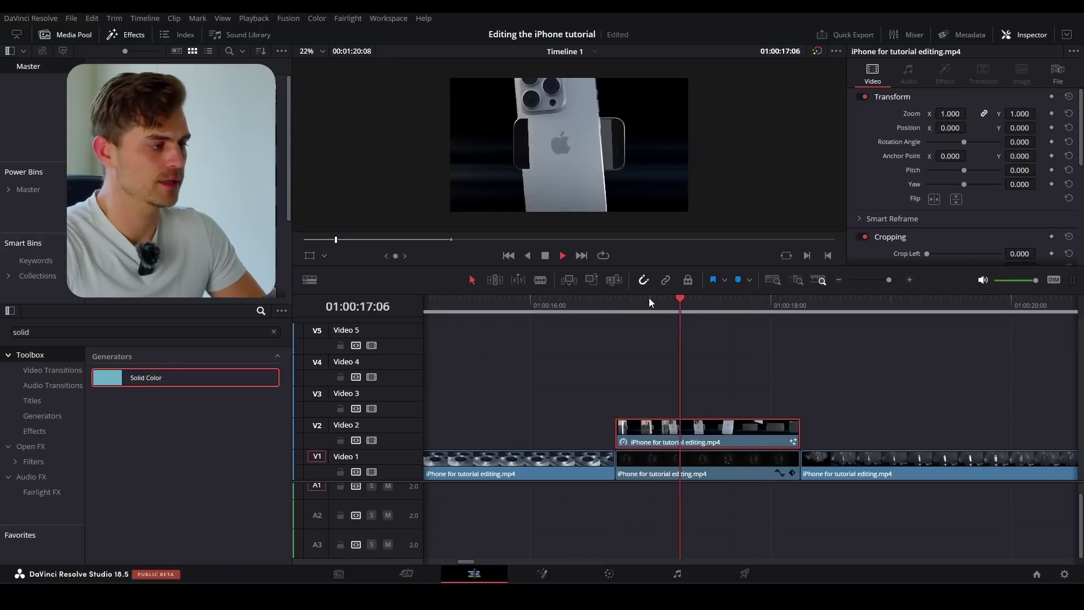
mouse_move(649, 297)
left_mouse_down()
mouse_move(668, 299)
mouse_move(650, 303)
left_mouse_up()
key("space")
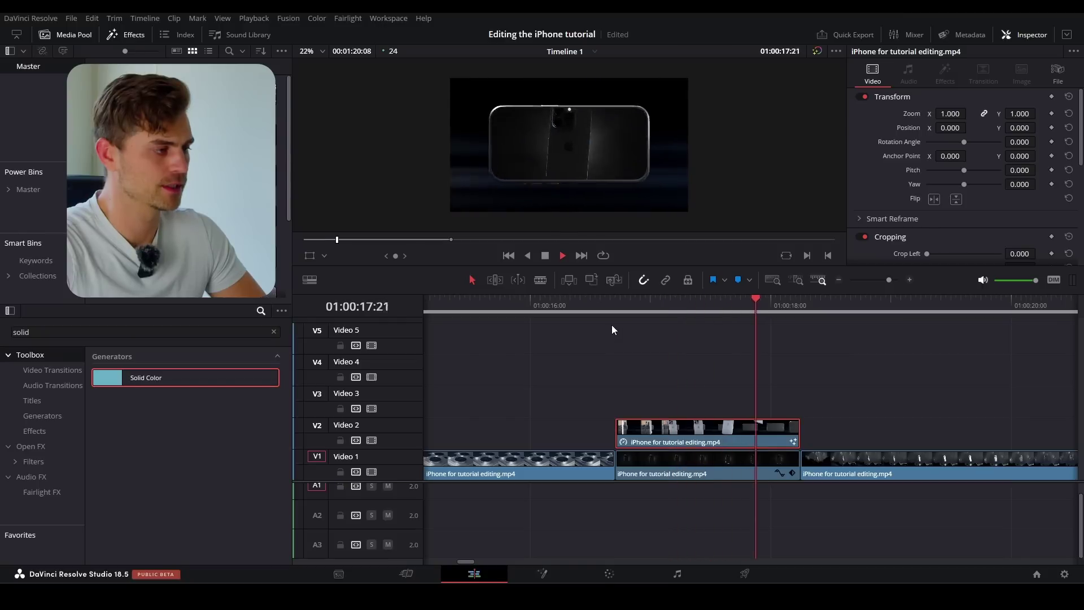
key("space")
left_click(611, 311)
key("space")
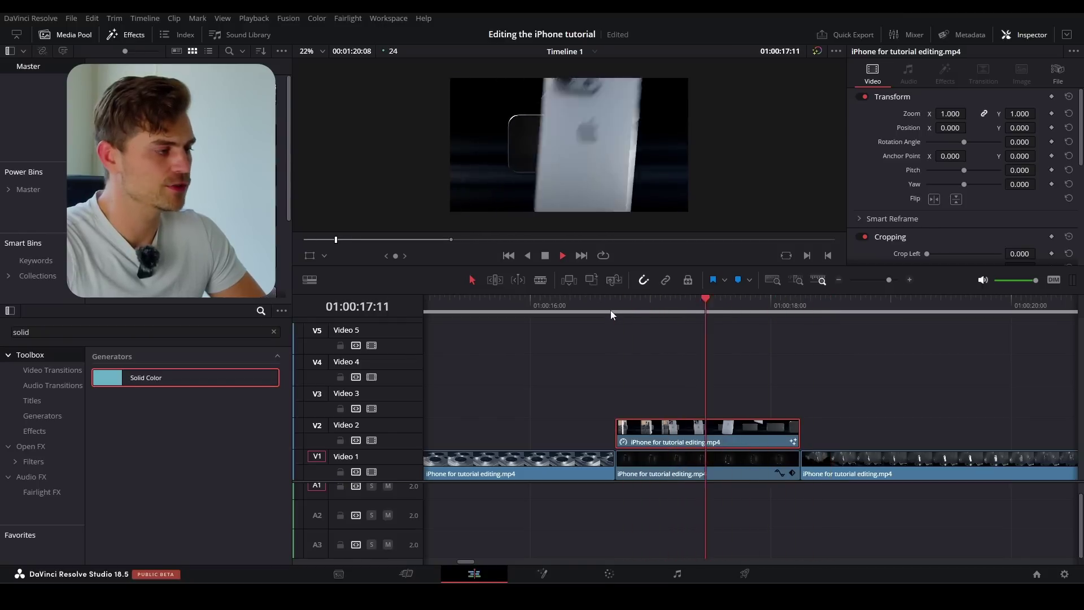
Step: Replay the end of the phone-screen transition and its cut into the falling-phone shot on Video 1
left_click_drag(801, 367, 688, 358)
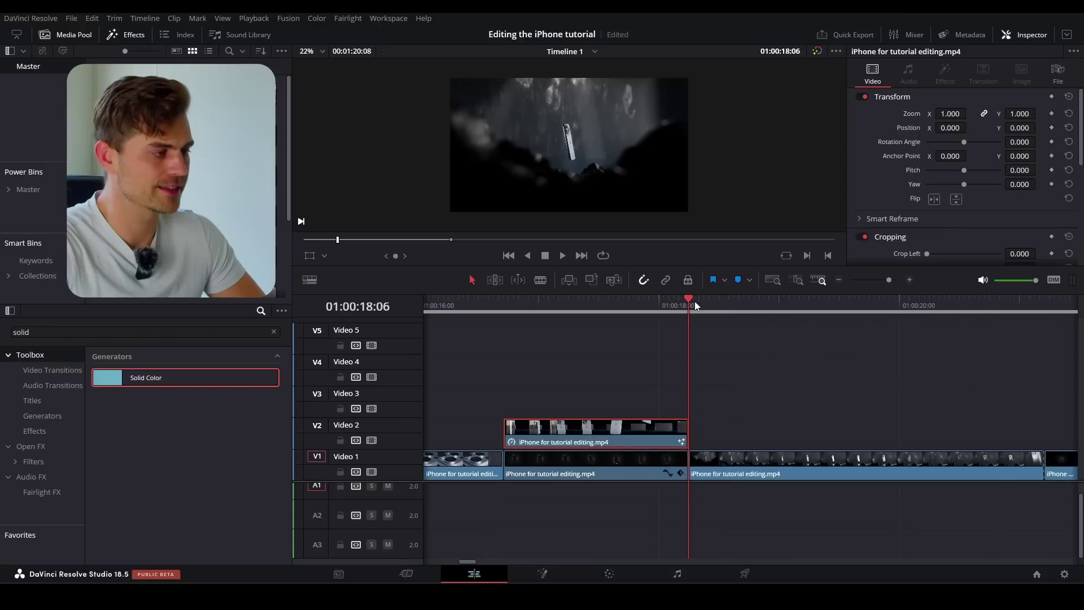
mouse_move(696, 305)
left_mouse_down()
mouse_move(728, 301)
mouse_move(689, 304)
left_mouse_up()
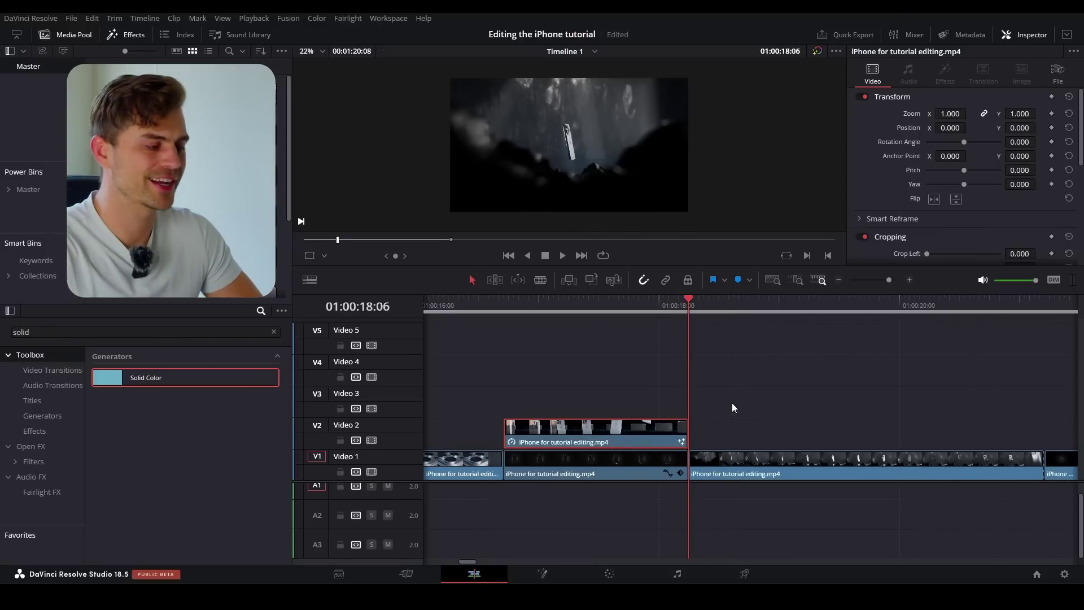
left_click(617, 300)
key("space")
key("space")
key("ctrl+equal")
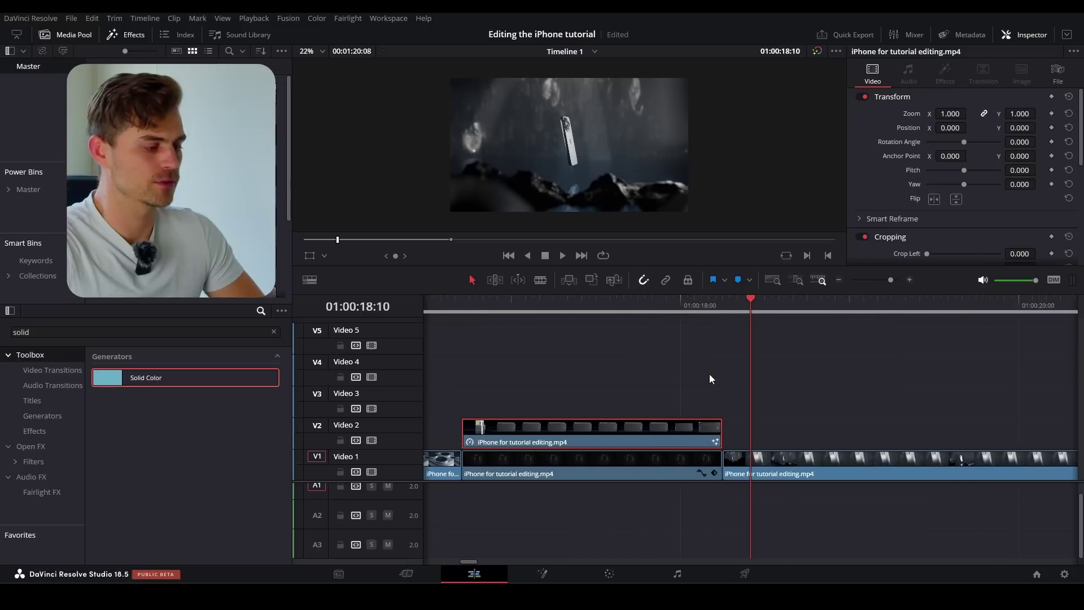
scroll(709, 374, "up", 1)
left_click(619, 310)
key("space")
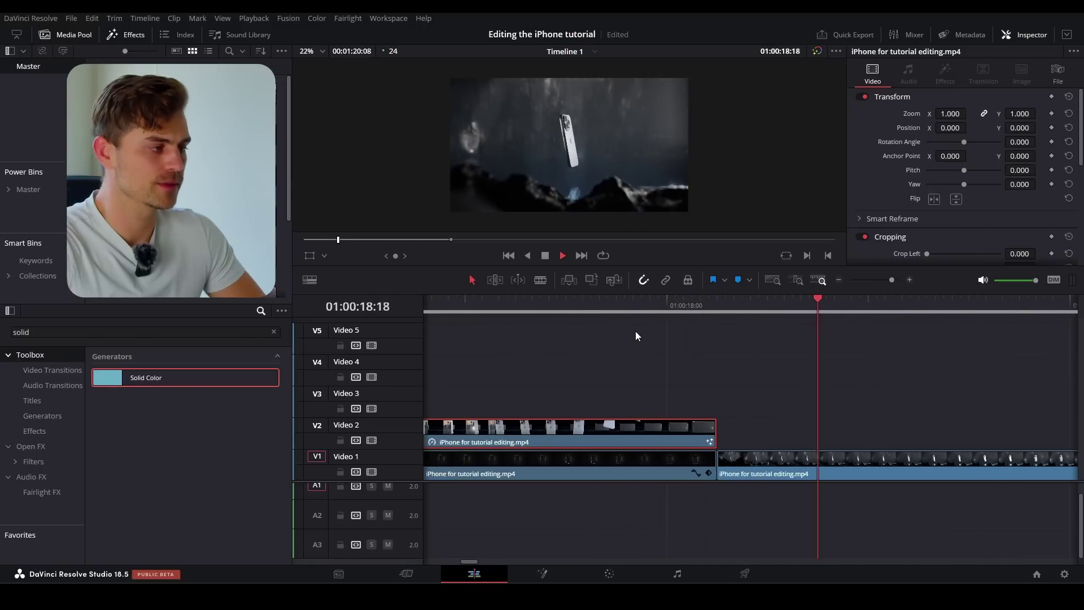
left_click(622, 307)
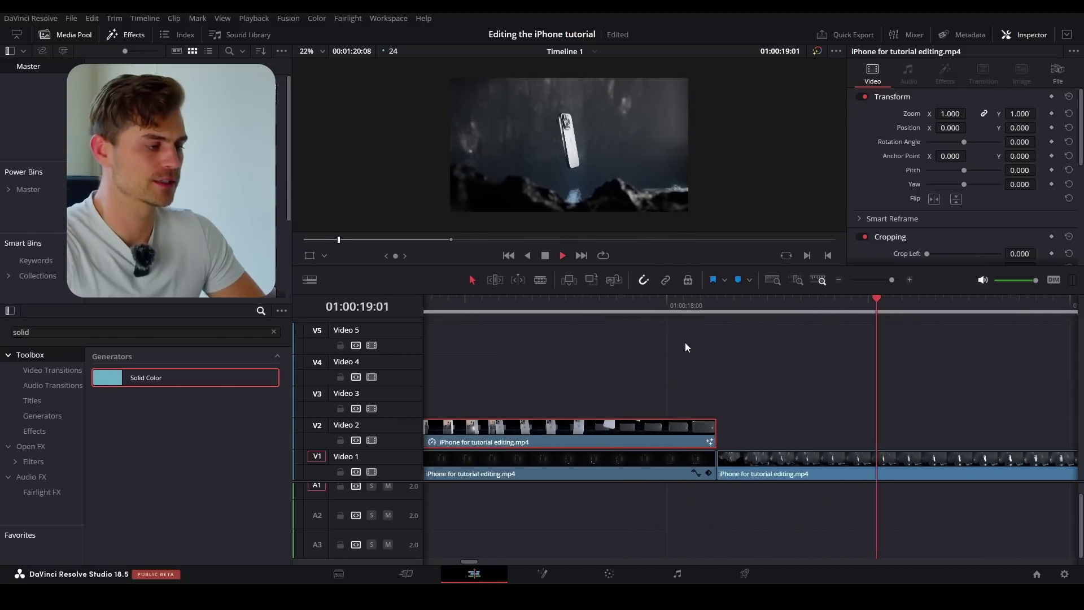
key("space")
scroll(693, 374, "down", 3)
left_click(584, 309)
key("space")
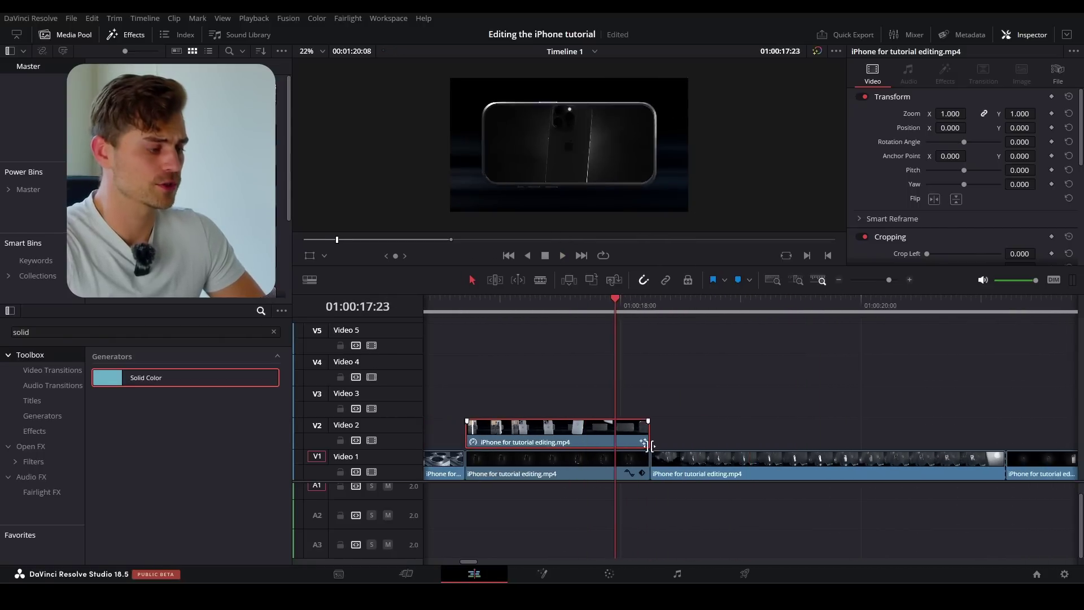
Step: Raise the two transition clips to Video 3 and Video 2, and shift the falling-phone clip on Video 1 to start at 01:00:17:23
scroll(650, 446, "up", 1)
left_click_drag(815, 468, 741, 475)
left_click_drag(713, 392, 668, 435)
Step: Extend the end of the dark phone clip on Video 2 to line up with the end of the Video 3 clip
left_click(649, 438)
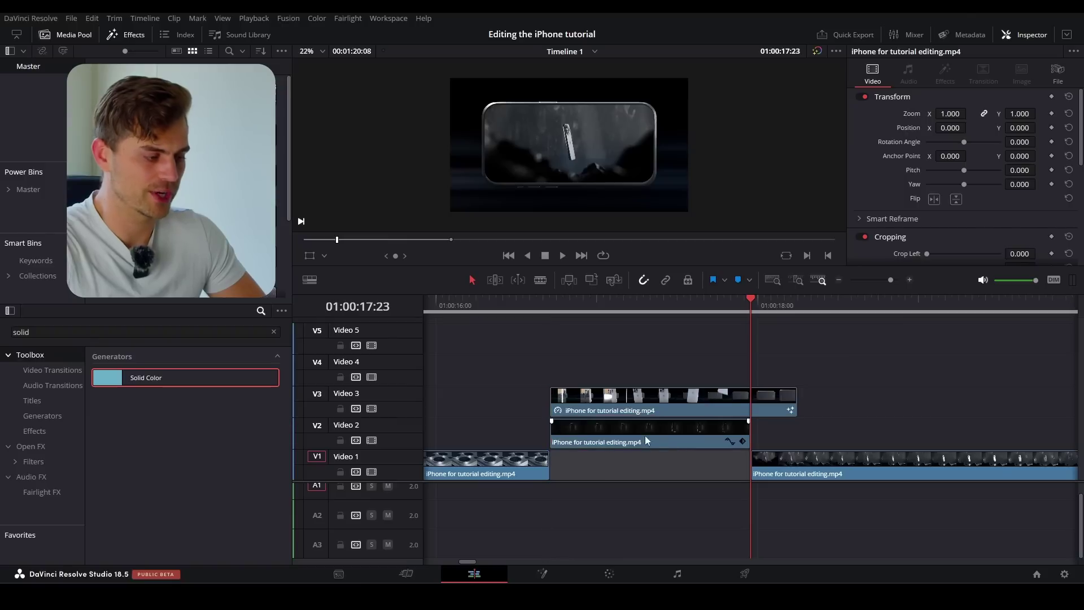
left_click_drag(744, 430, 777, 441)
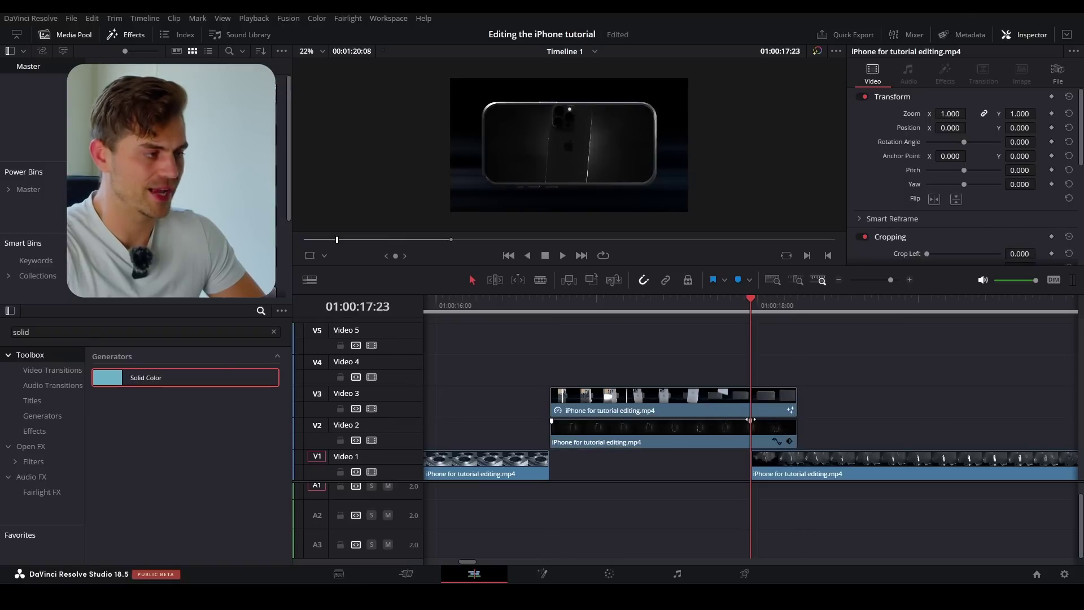
Step: Play back the overlapped phone-screen transition into the falling-phone shot several times
key("space")
left_click(710, 331)
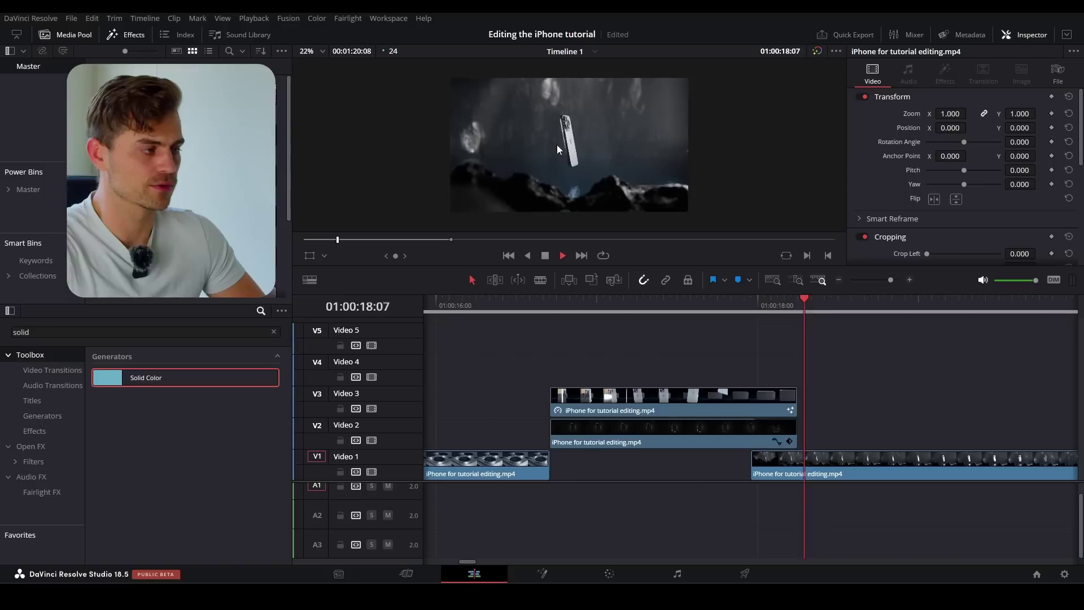
left_click(727, 312)
key("space")
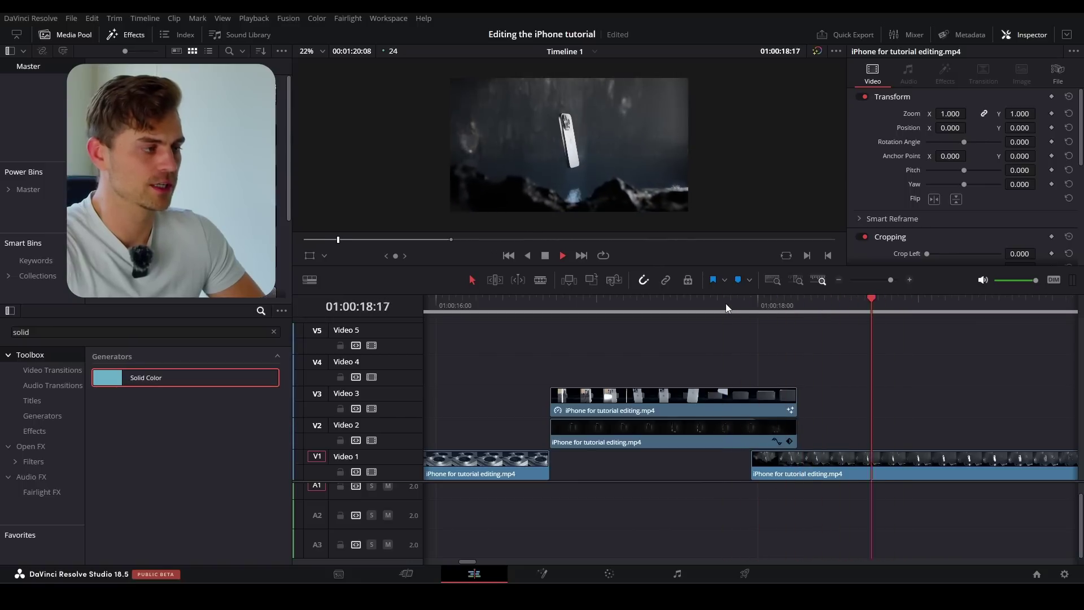
left_click(727, 312)
left_click(727, 312)
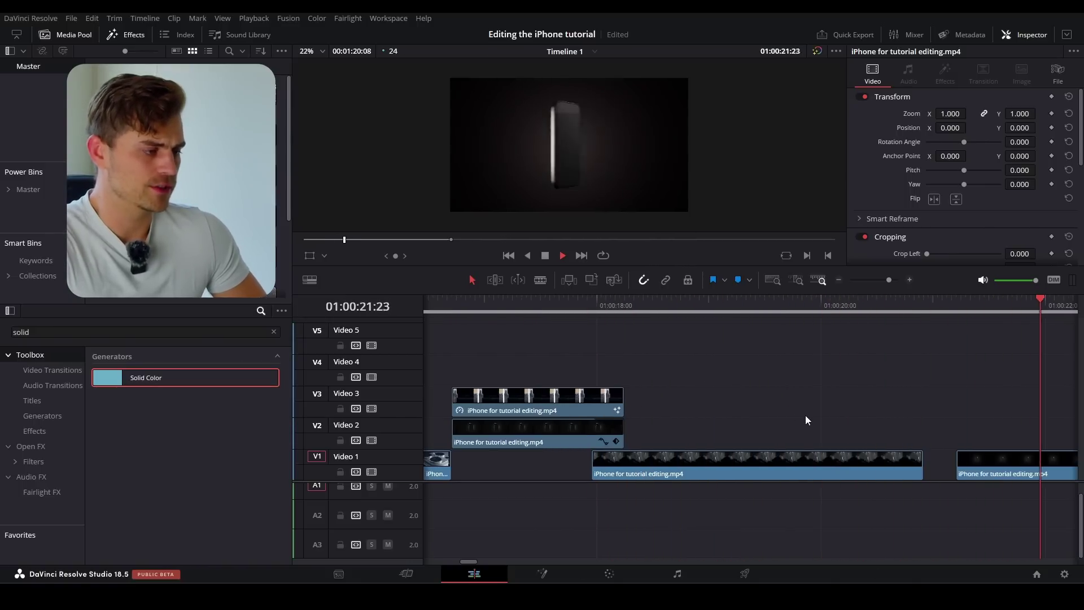
key("space")
Step: Replay the sequence from the start of the stacked transition clips near 01:00:16:00
scroll(678, 397, "down", 3)
scroll(619, 374, "down", 3)
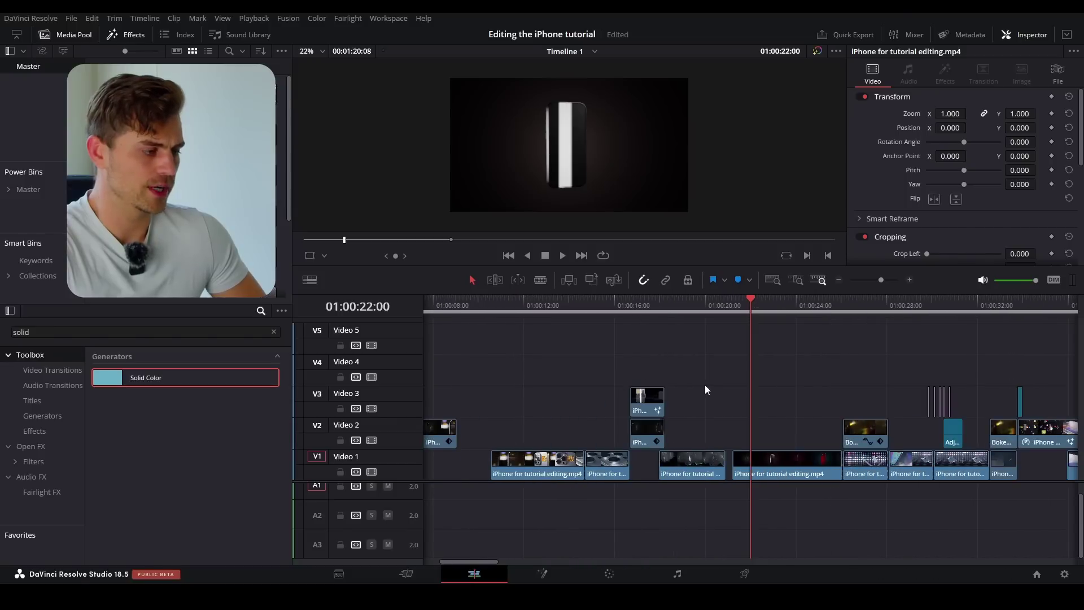
left_click(633, 313)
key("space")
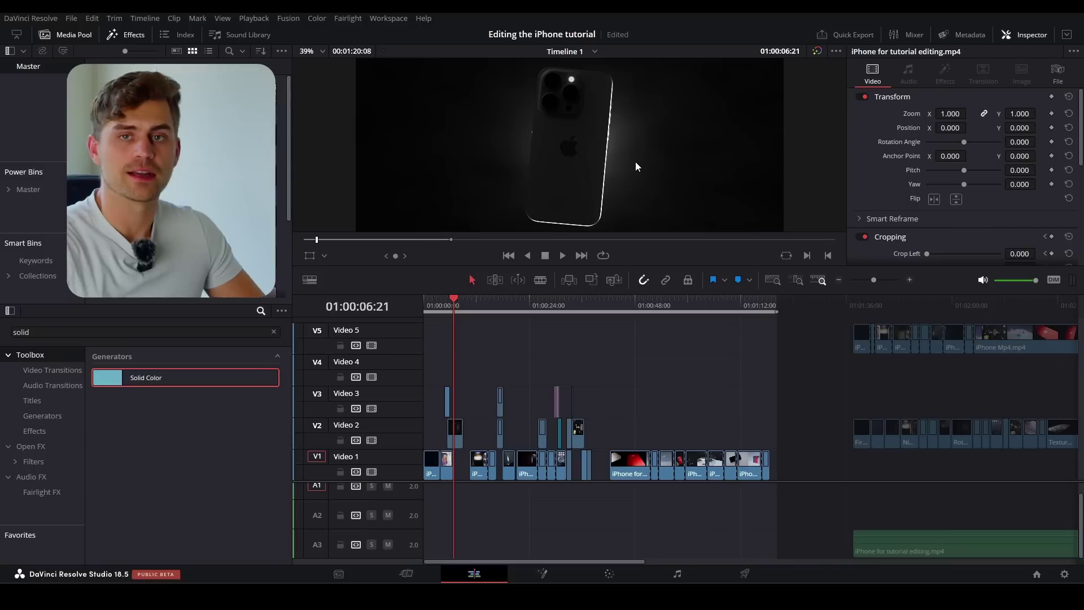